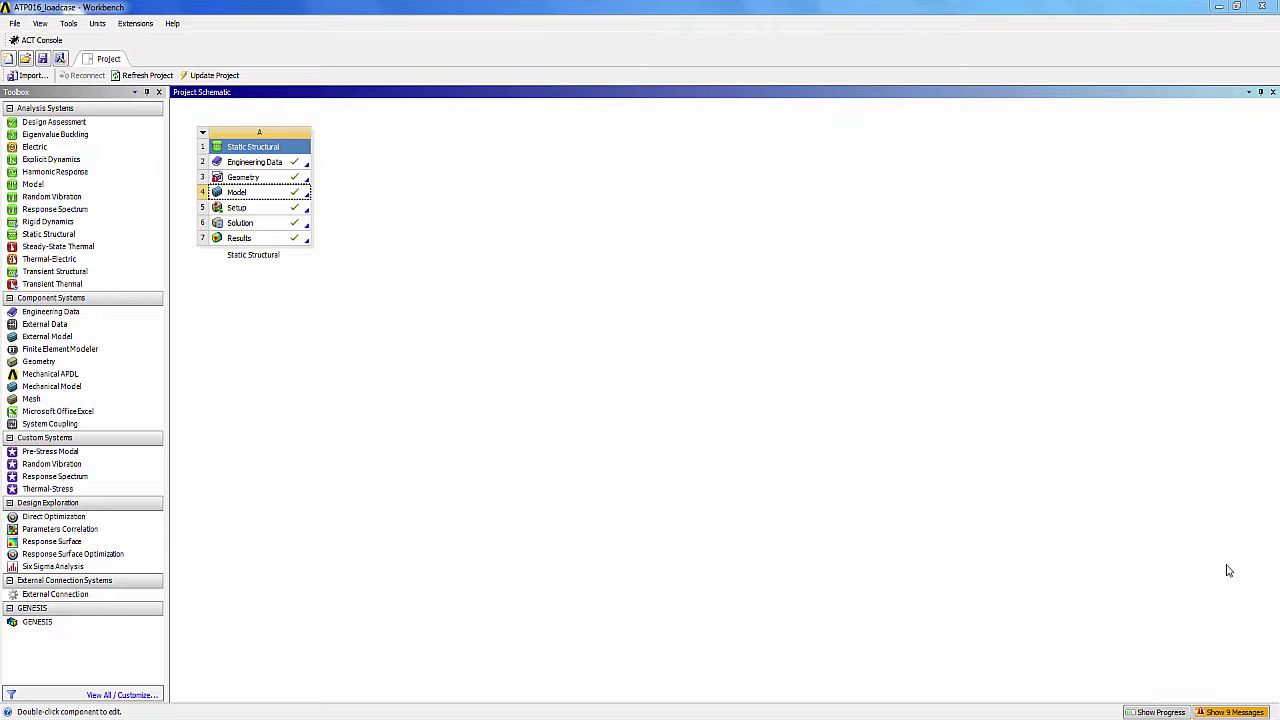
Open the Static Structural model in Mechanical and inspect its fixed support, force and legs from below and from the side.
click(294, 197)
double_click(294, 197)
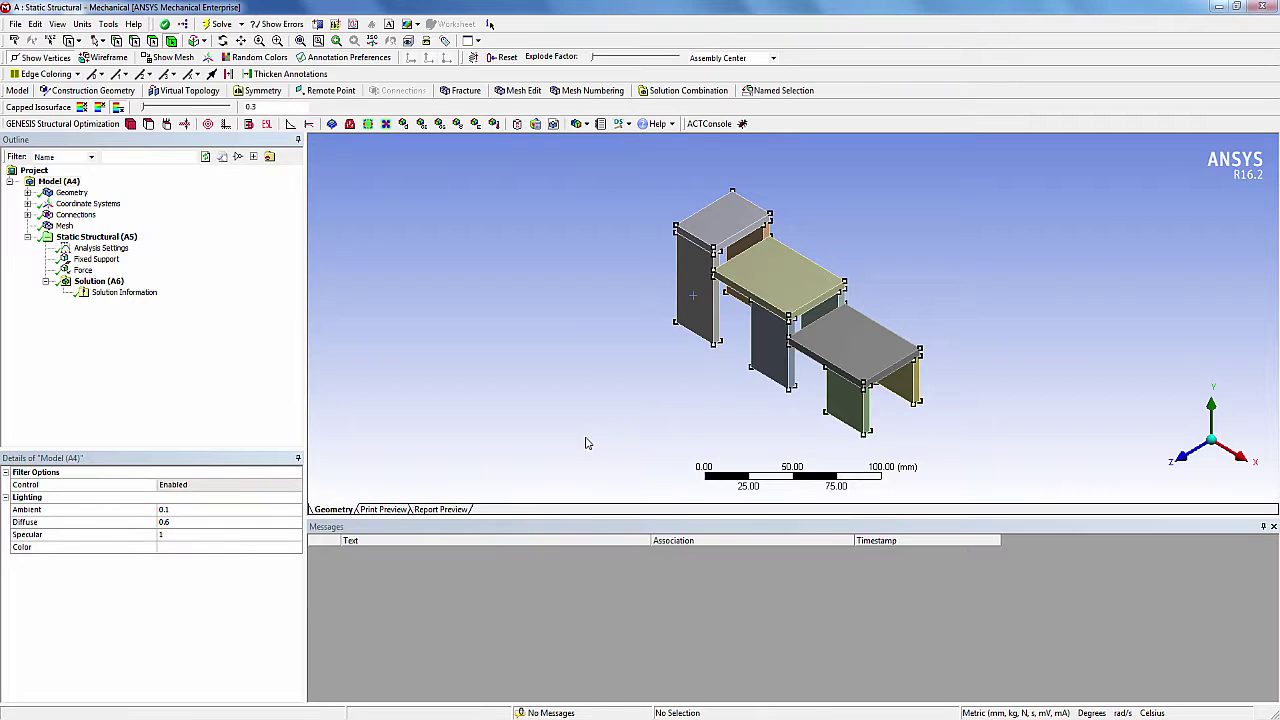
click(100, 238)
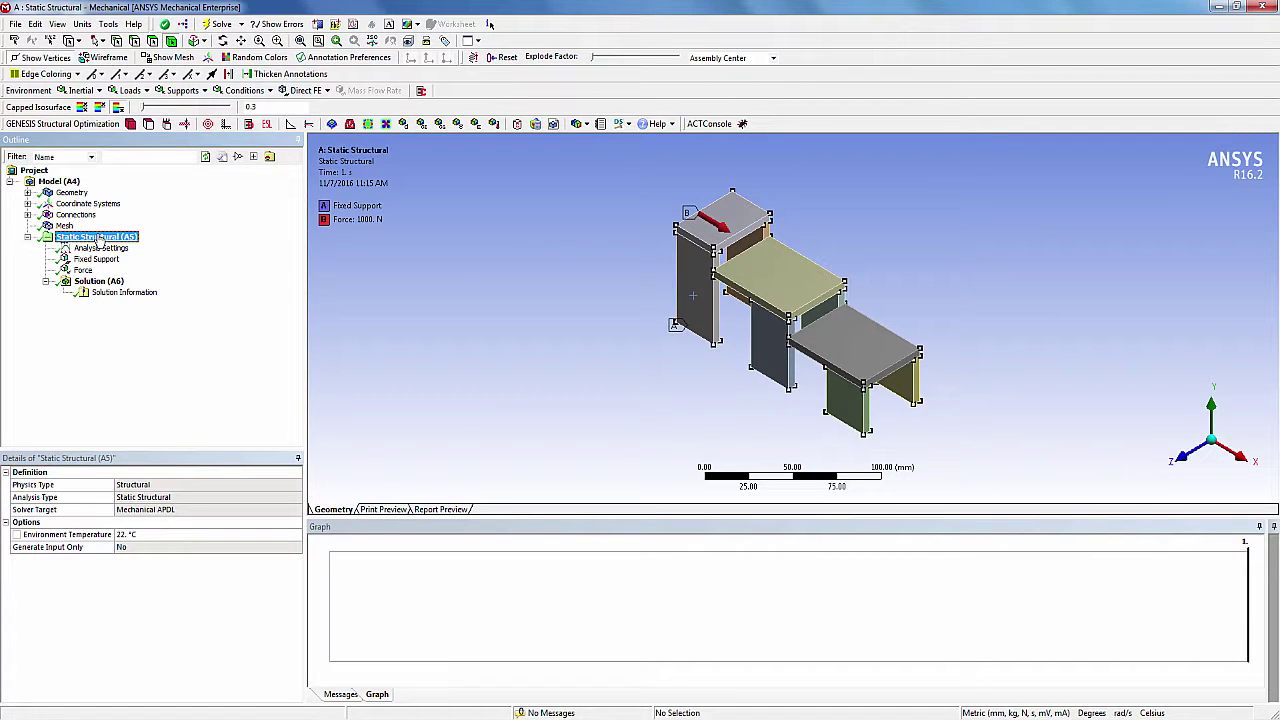
middle_drag(727, 409, 763, 283)
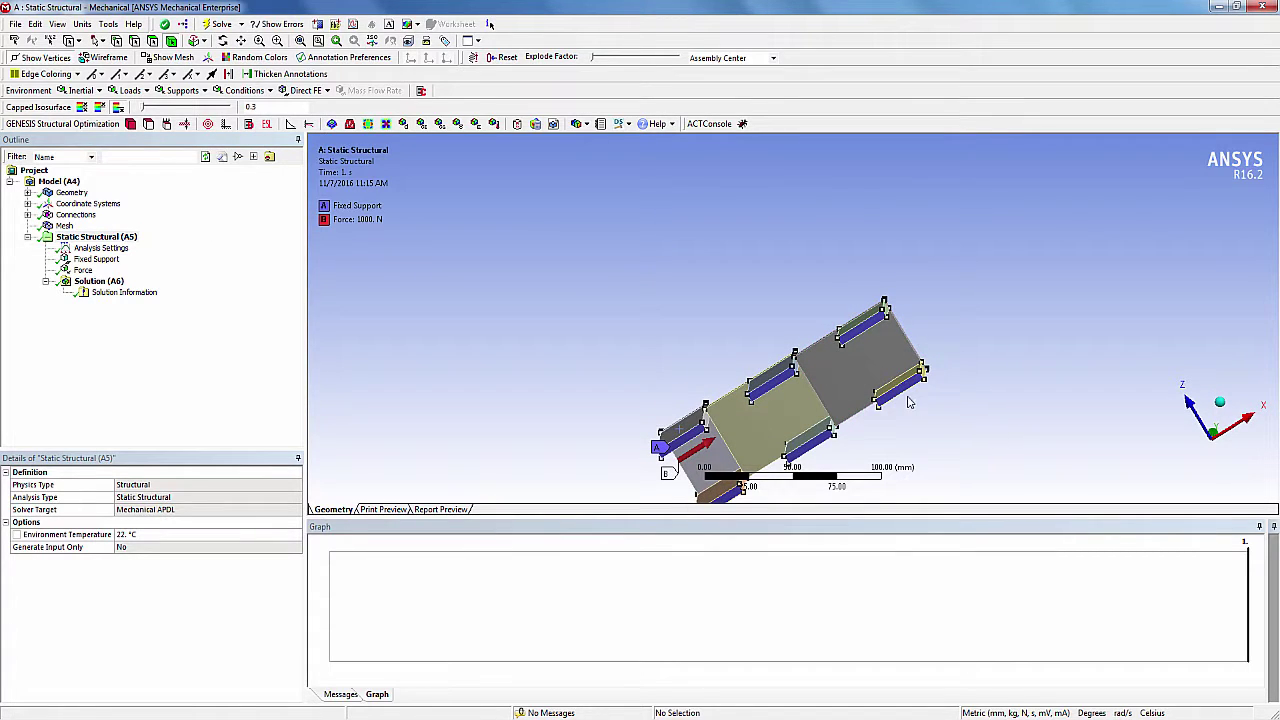
middle_drag(888, 352, 797, 446)
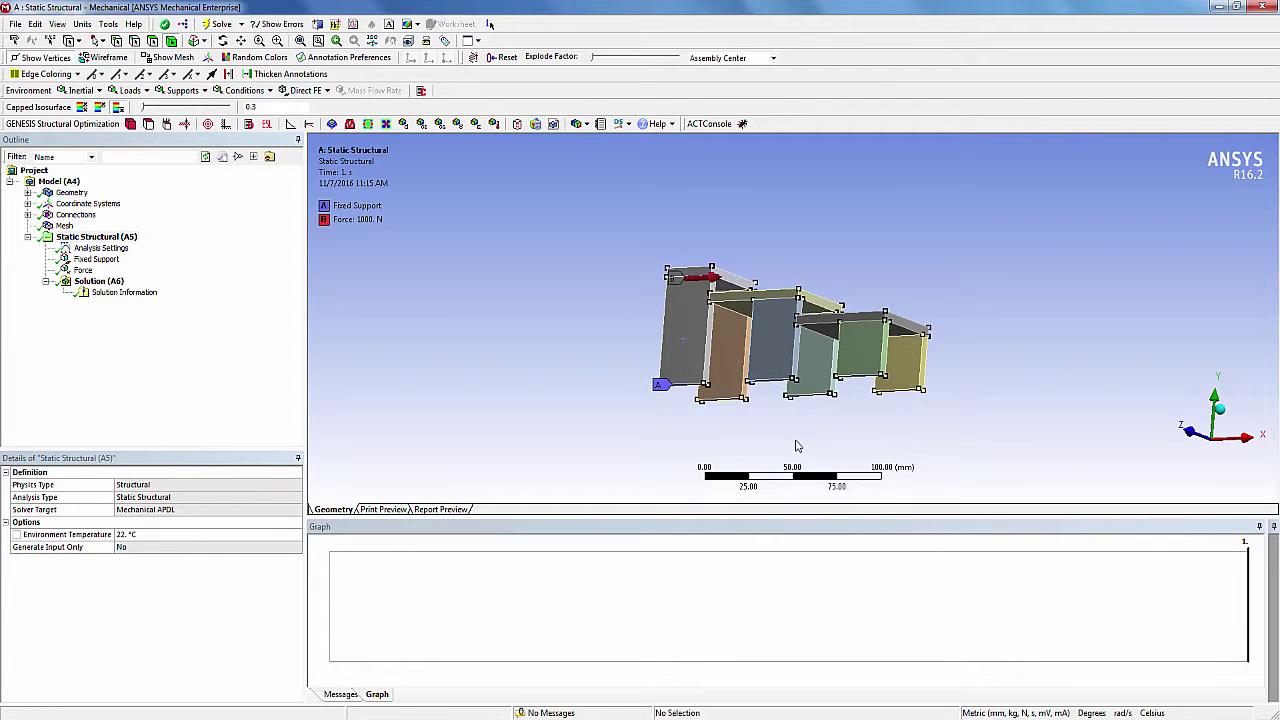
click(688, 362)
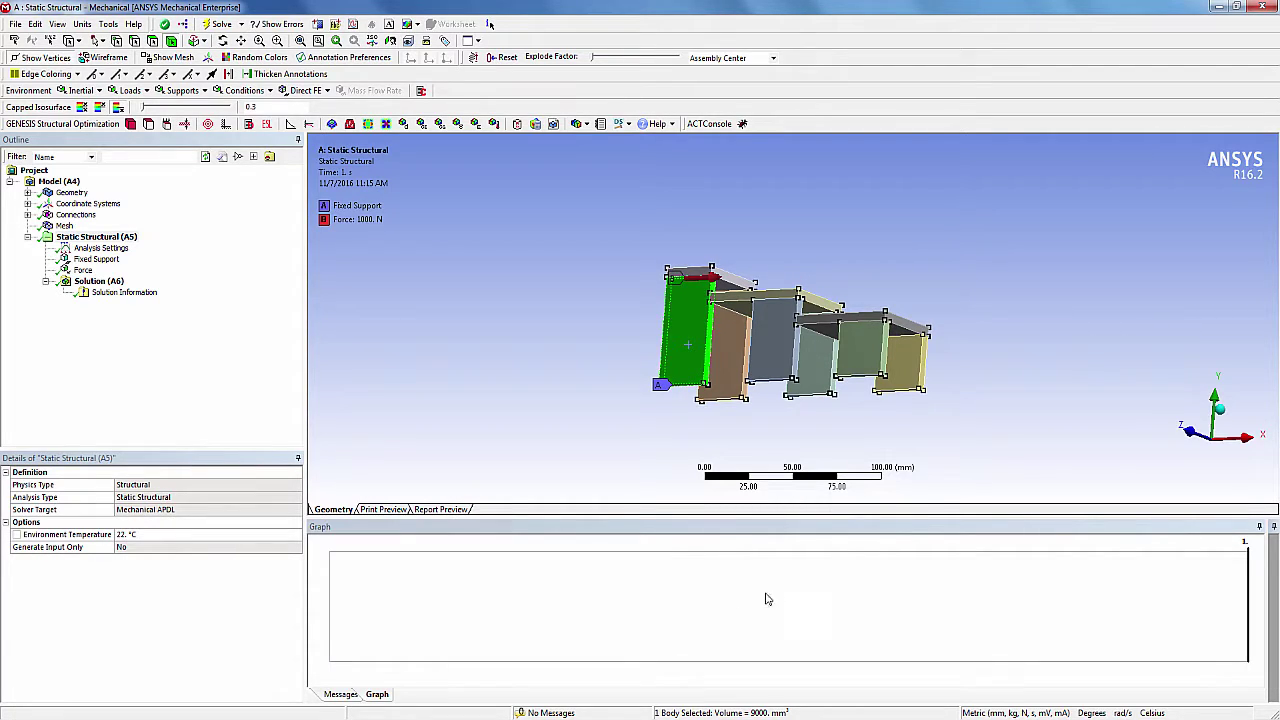
Switch to Workbench, add a GENESIS system sharing the Static Structural system's engineering data, geometry and model, and open its setup.
mouse_move(345, 716)
click(248, 648)
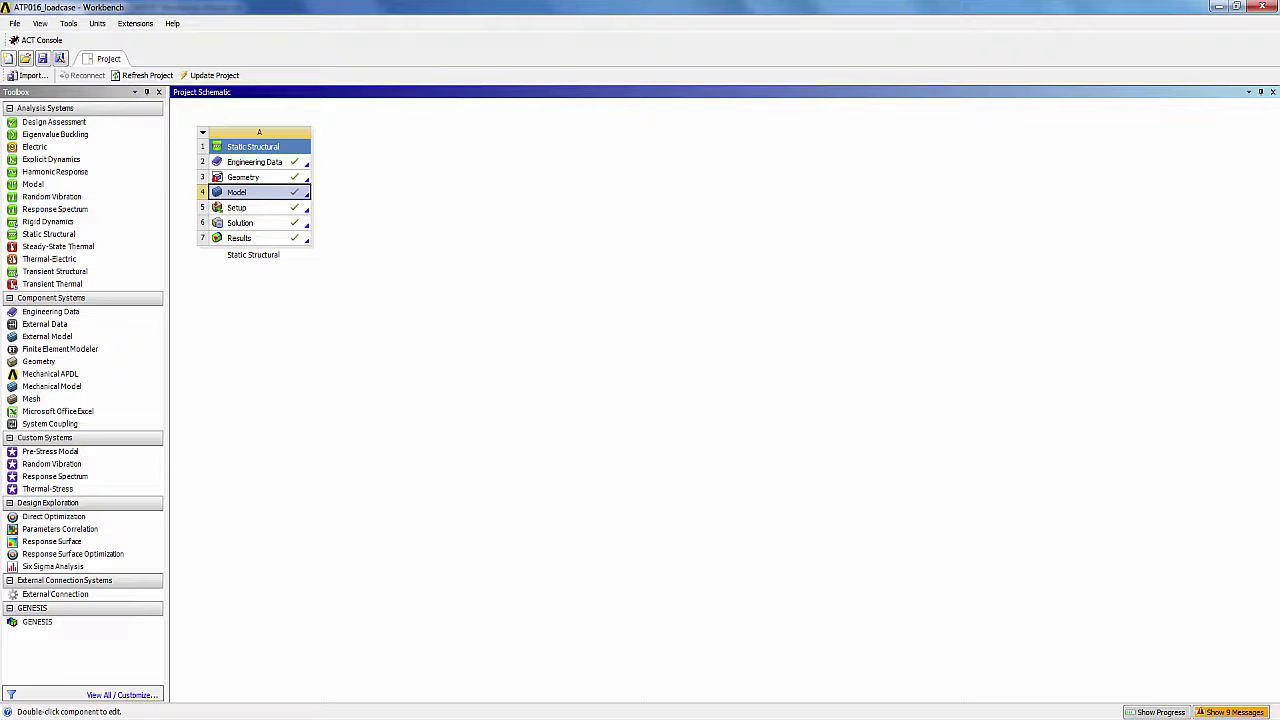
drag(52, 628, 278, 191)
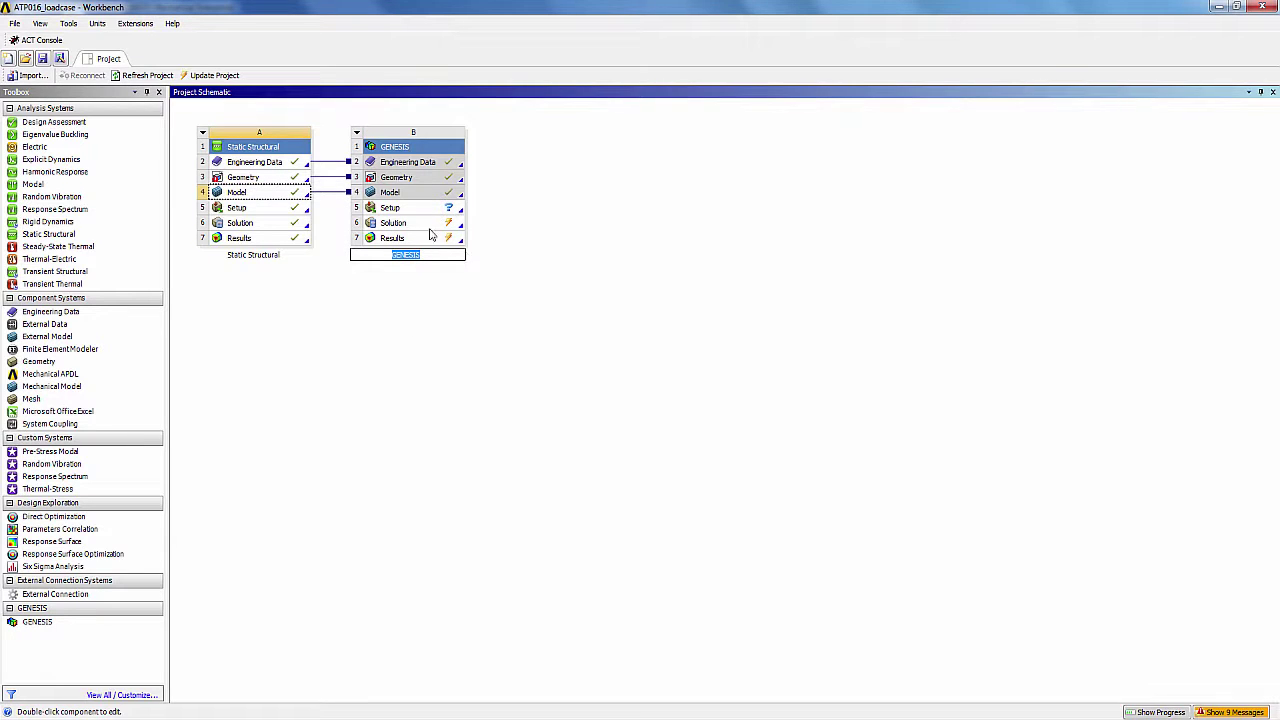
click(415, 215)
double_click(415, 215)
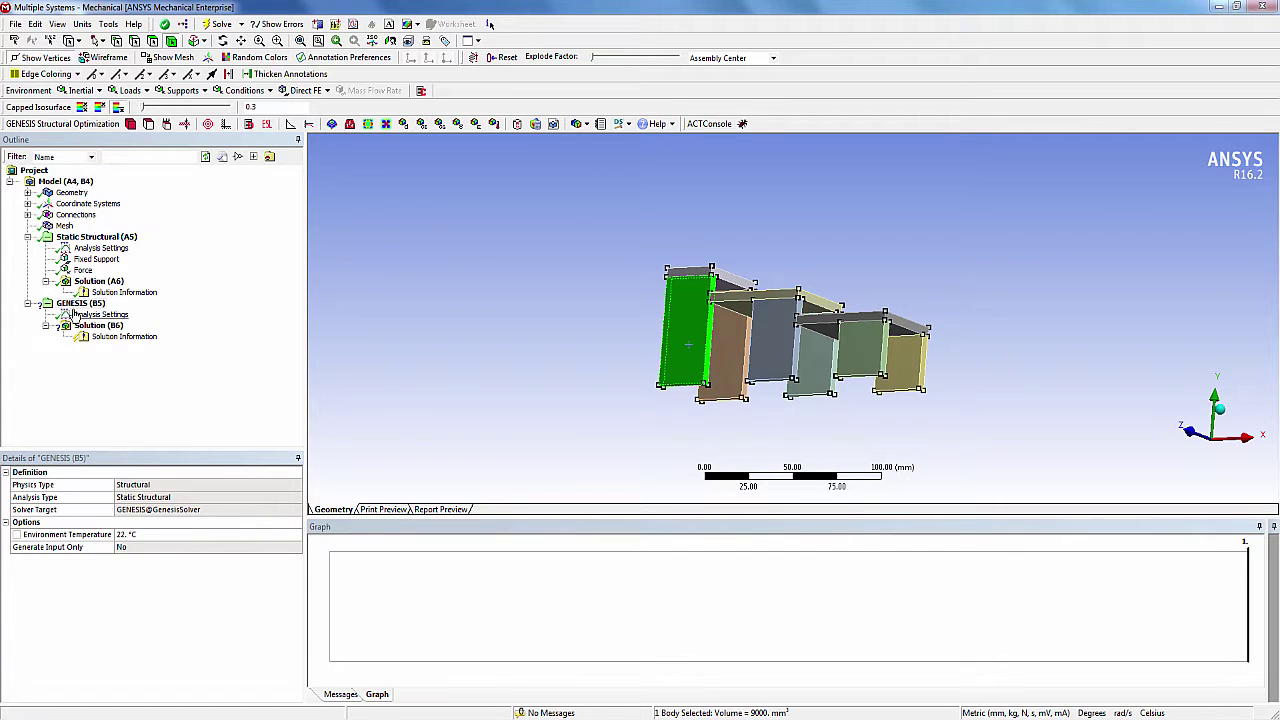
Set the maximum optimization cycles to 25 in the GENESIS analysis settings.
click(81, 304)
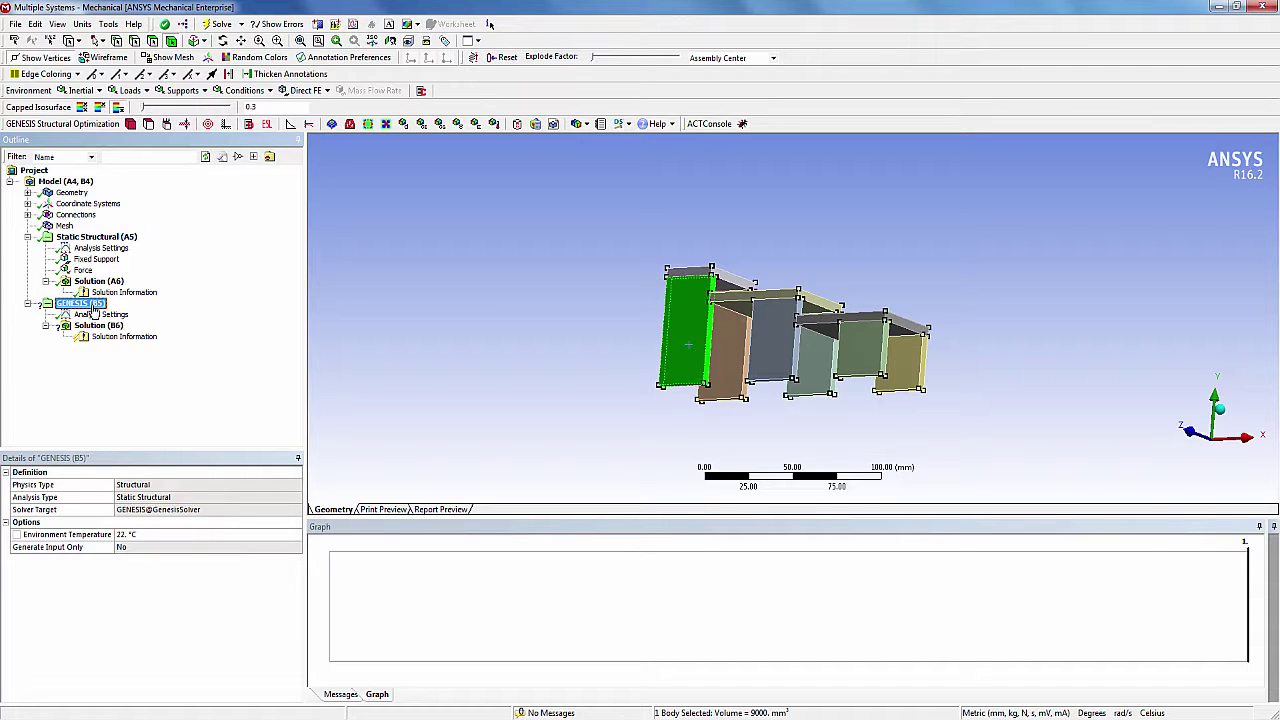
click(101, 313)
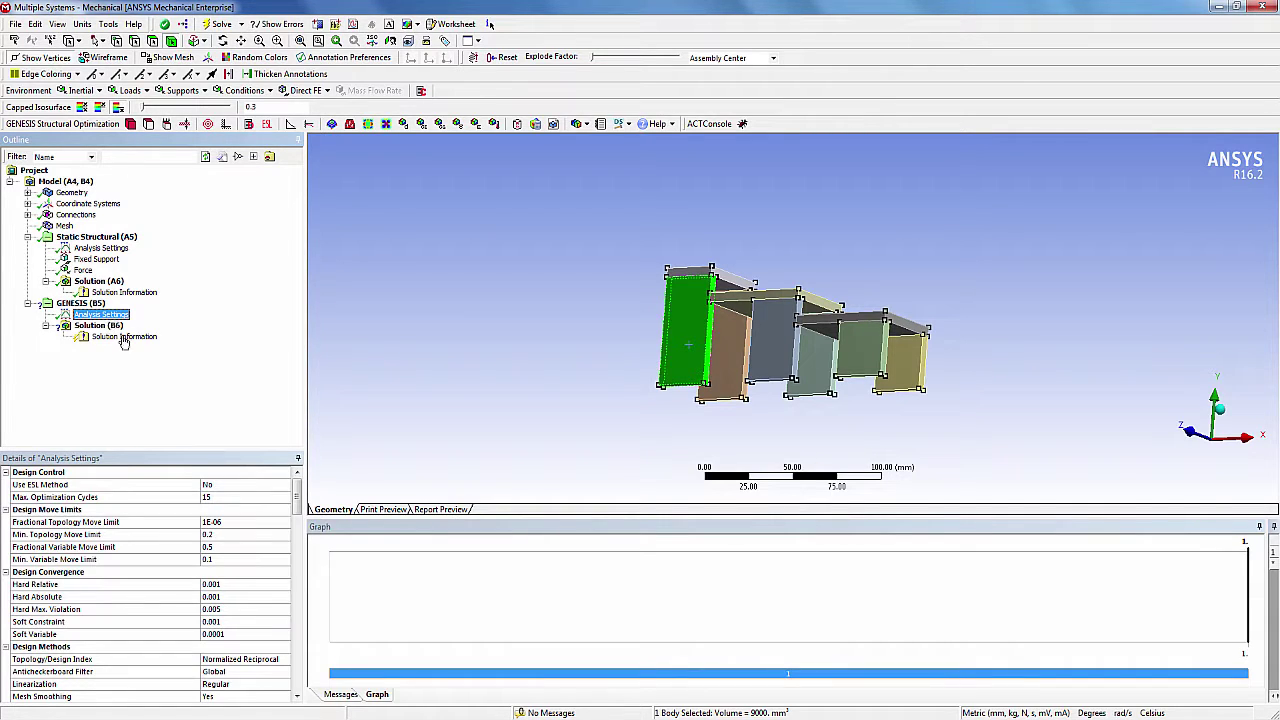
click(220, 498)
text(25)
key(Return)
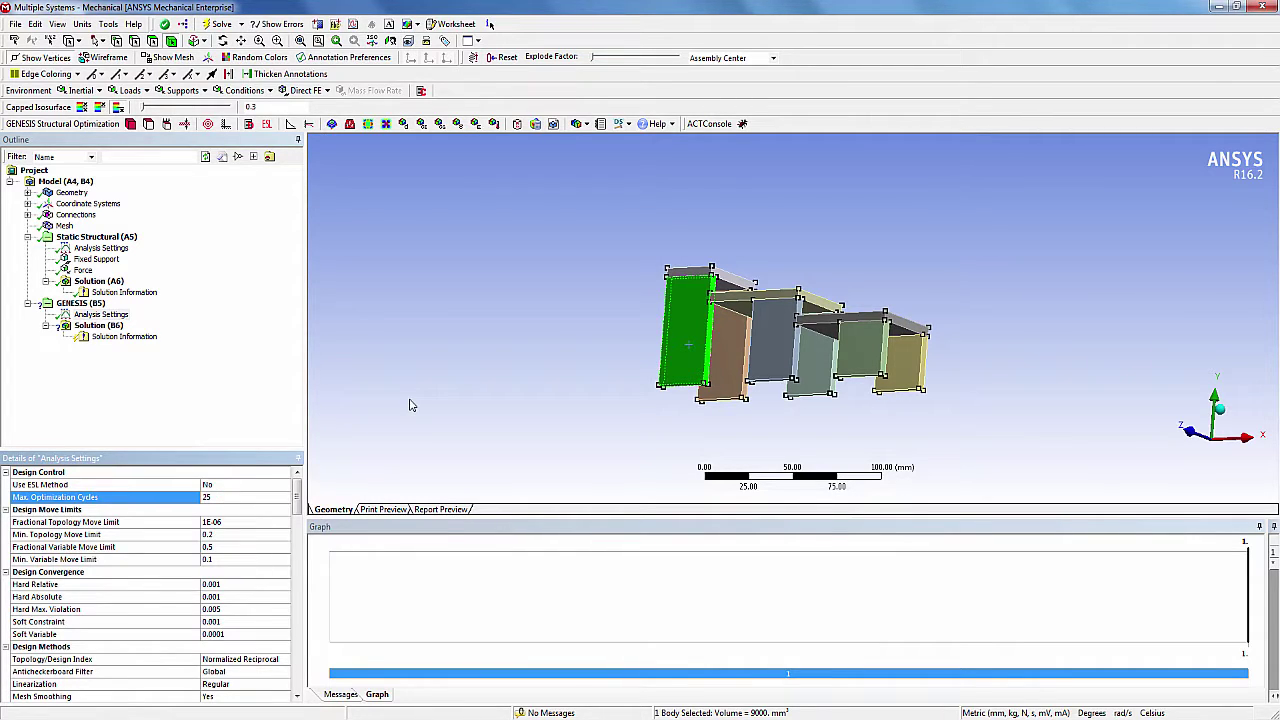
Examine the location and orientation of Coordinate System through Coordinate System 5 on the model.
click(28, 204)
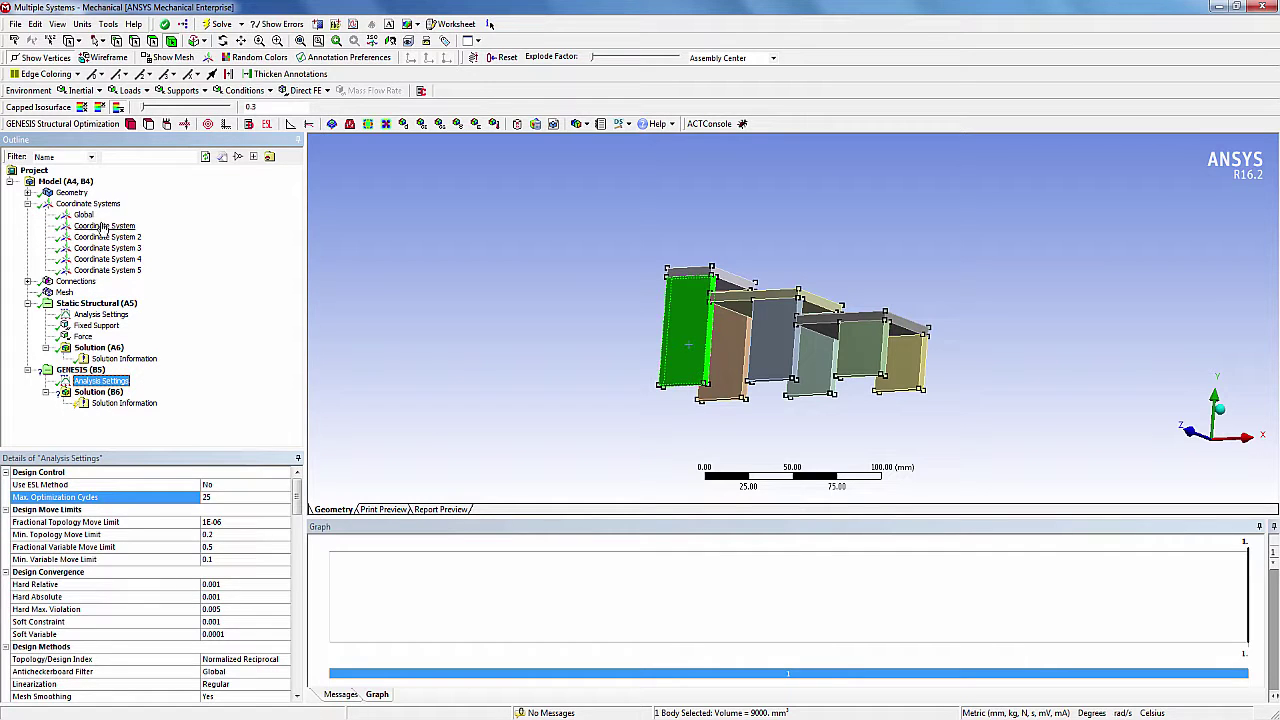
click(104, 226)
middle_drag(570, 303, 565, 345)
click(107, 237)
click(108, 248)
click(108, 259)
click(115, 270)
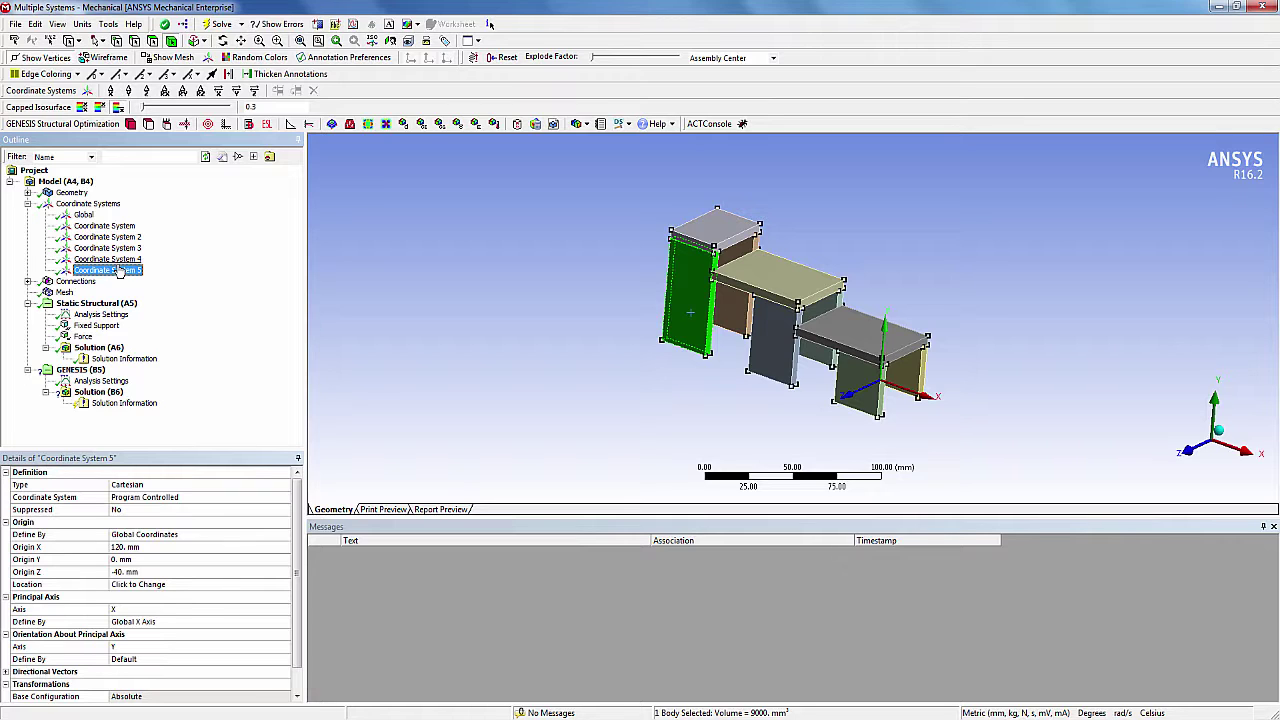
Add a topology region to the GENESIS system and scope it to the front leg of the tallest table.
click(98, 391)
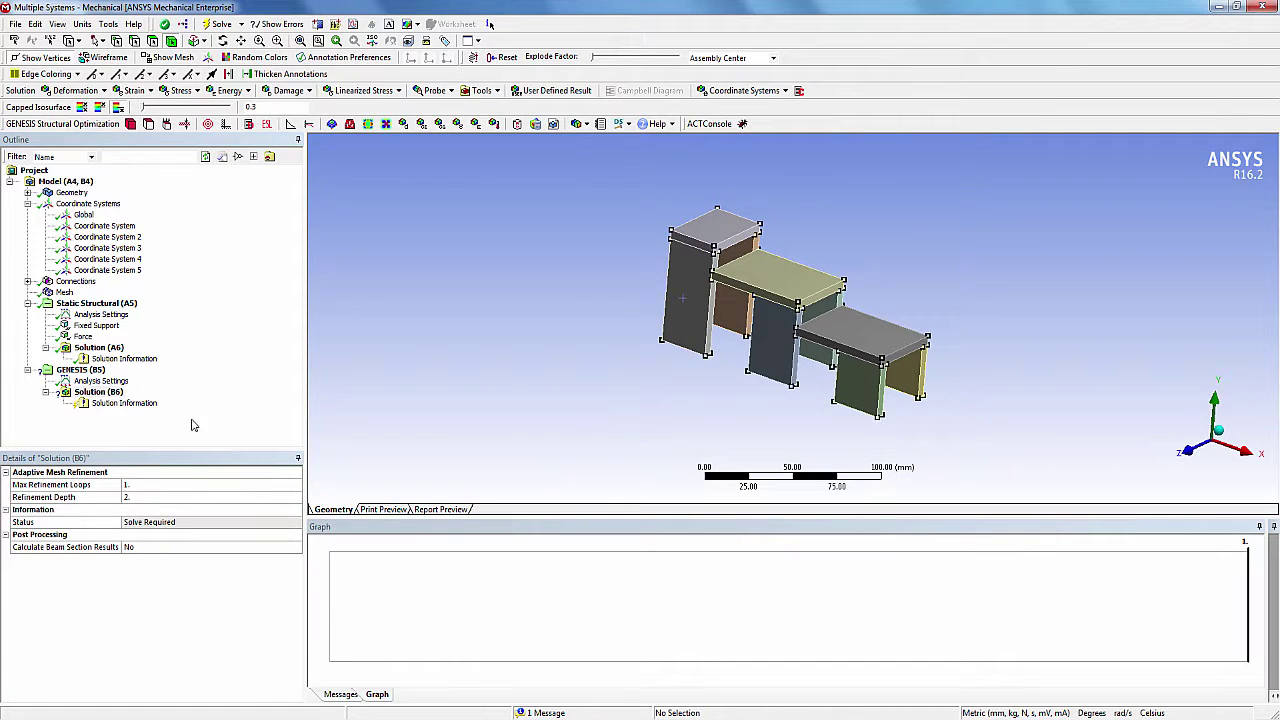
click(88, 370)
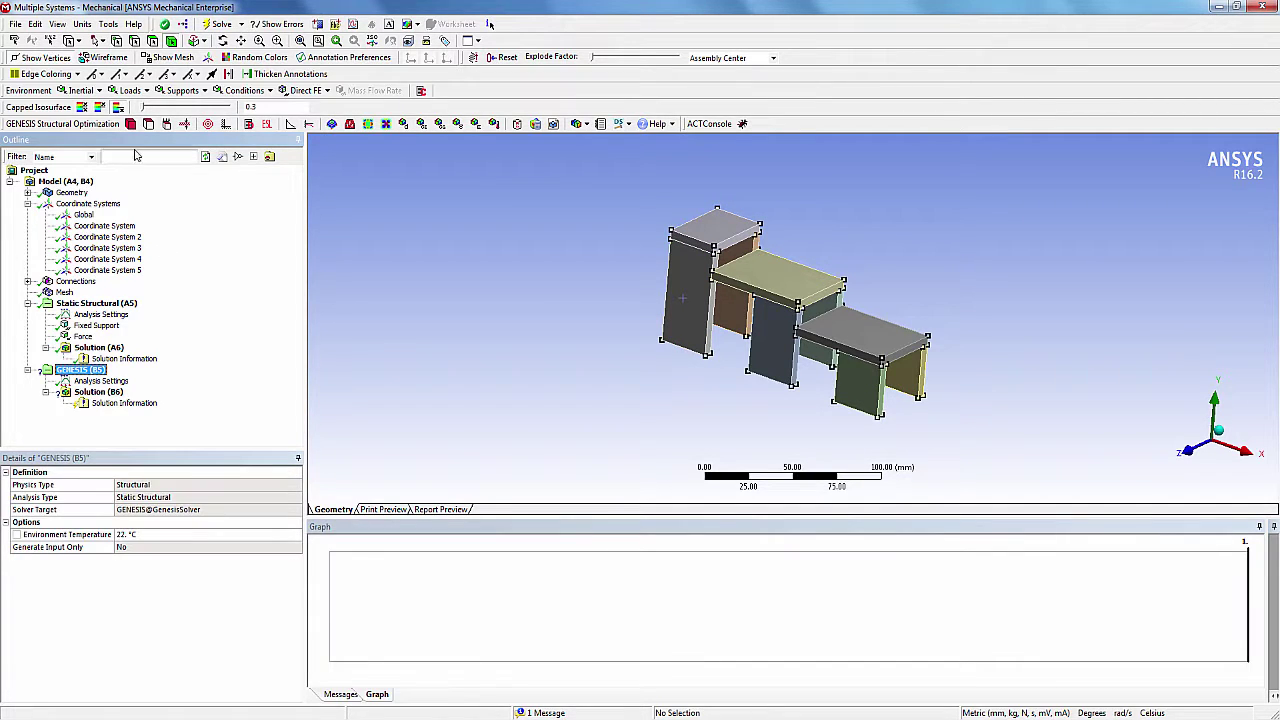
click(130, 124)
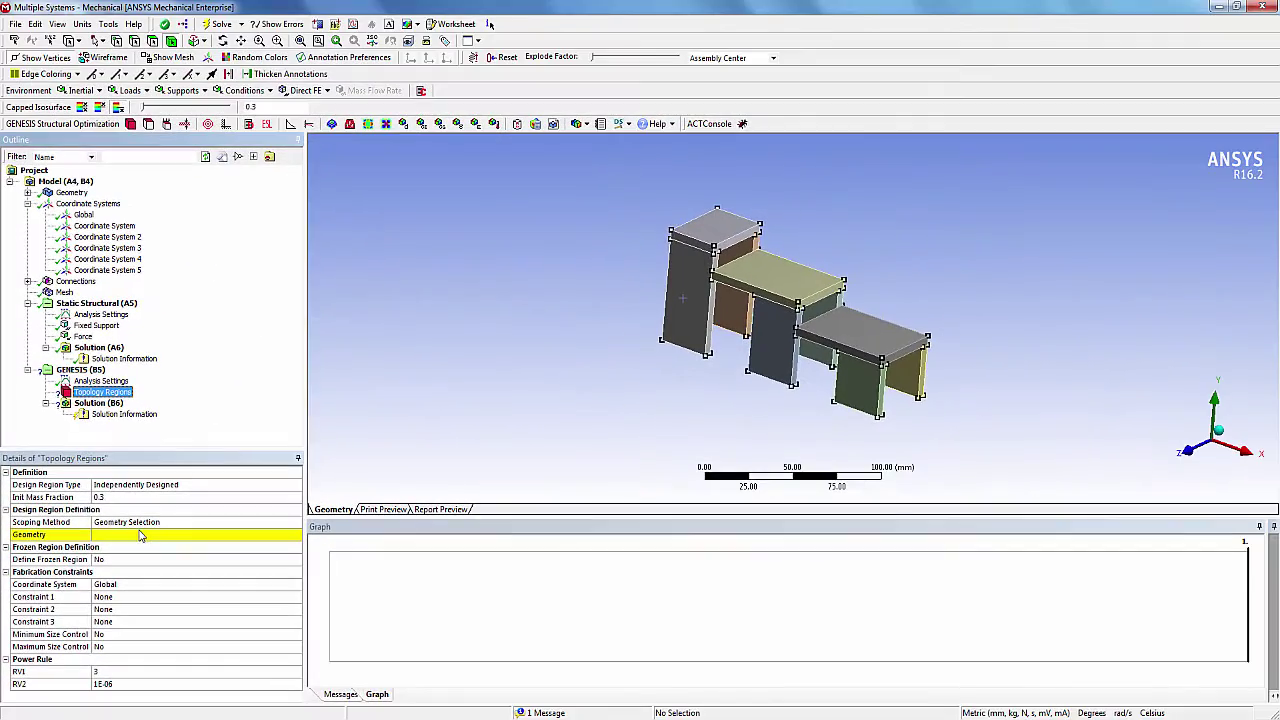
click(169, 505)
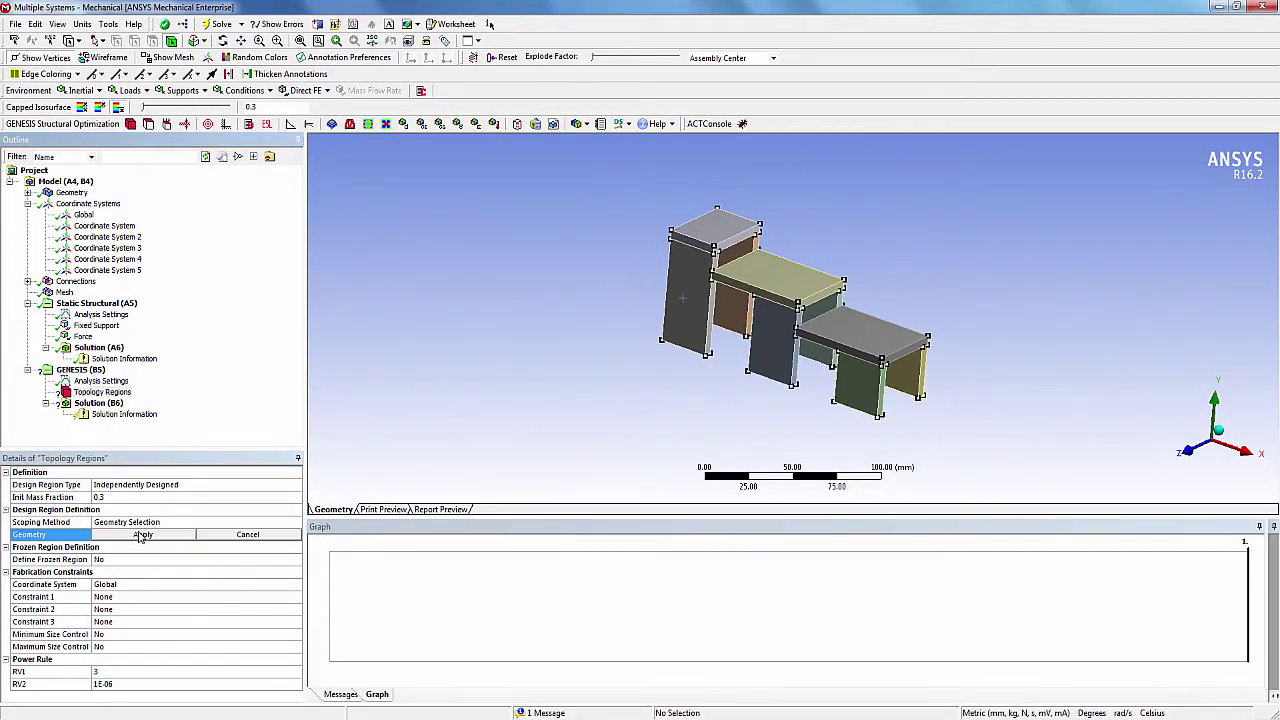
click(810, 236)
click(697, 302)
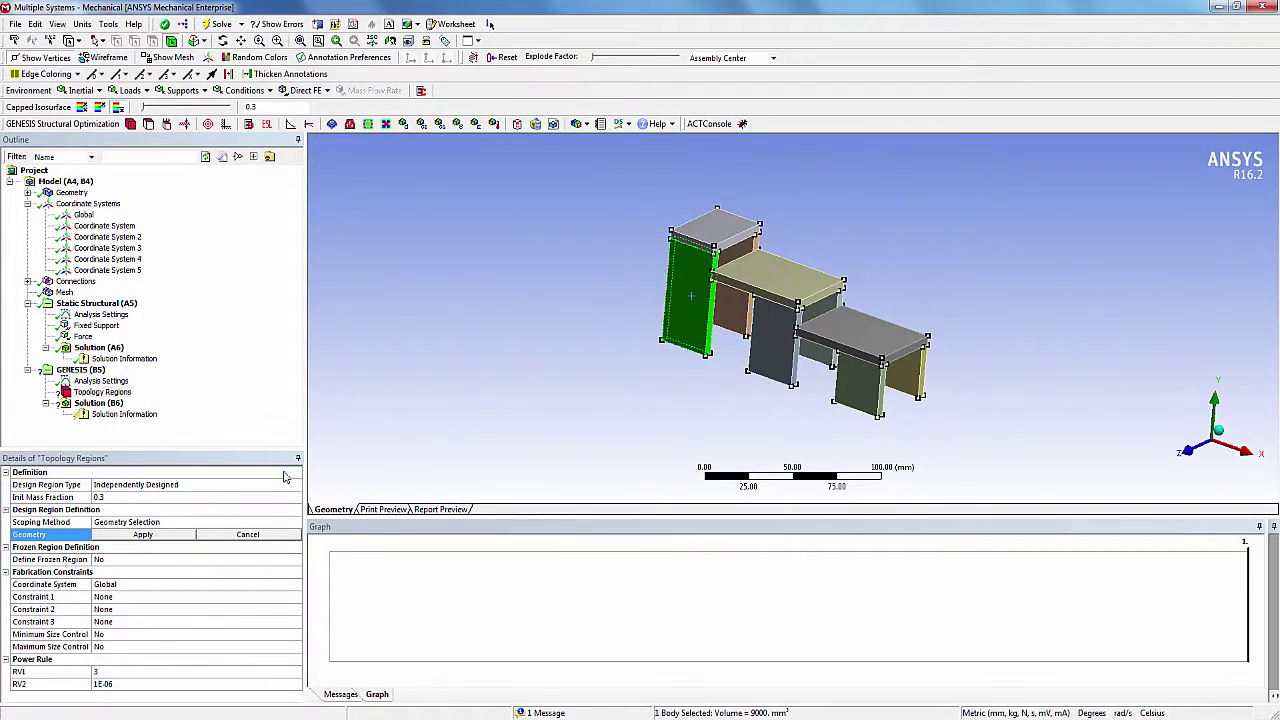
click(138, 535)
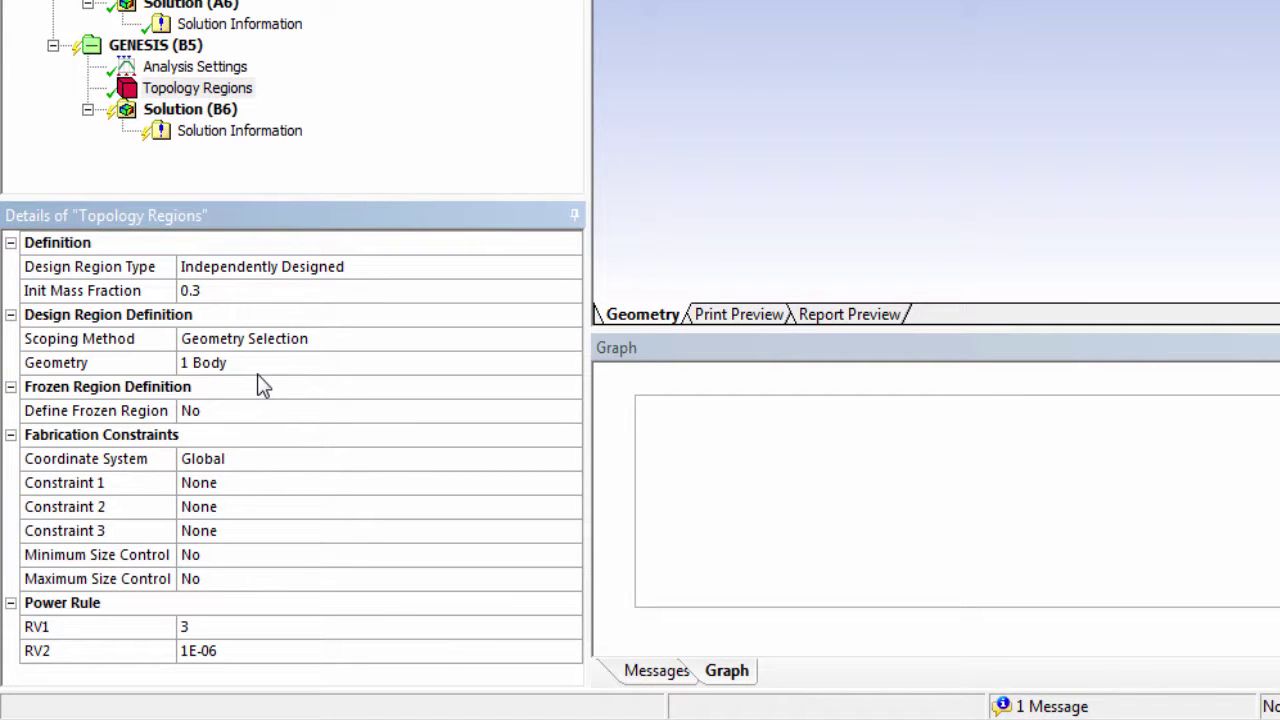
Enable minimum size control for the first topology region with a minimum member size of 2.5 mm.
click(558, 554)
click(568, 554)
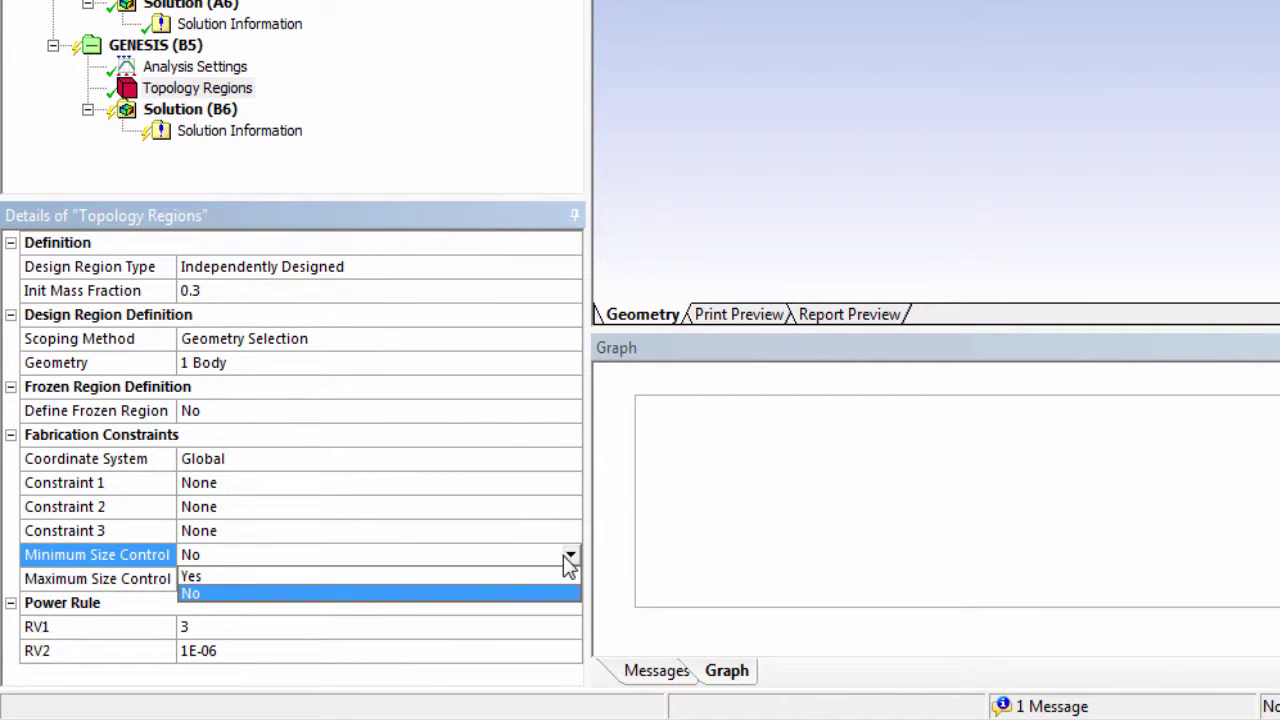
click(370, 578)
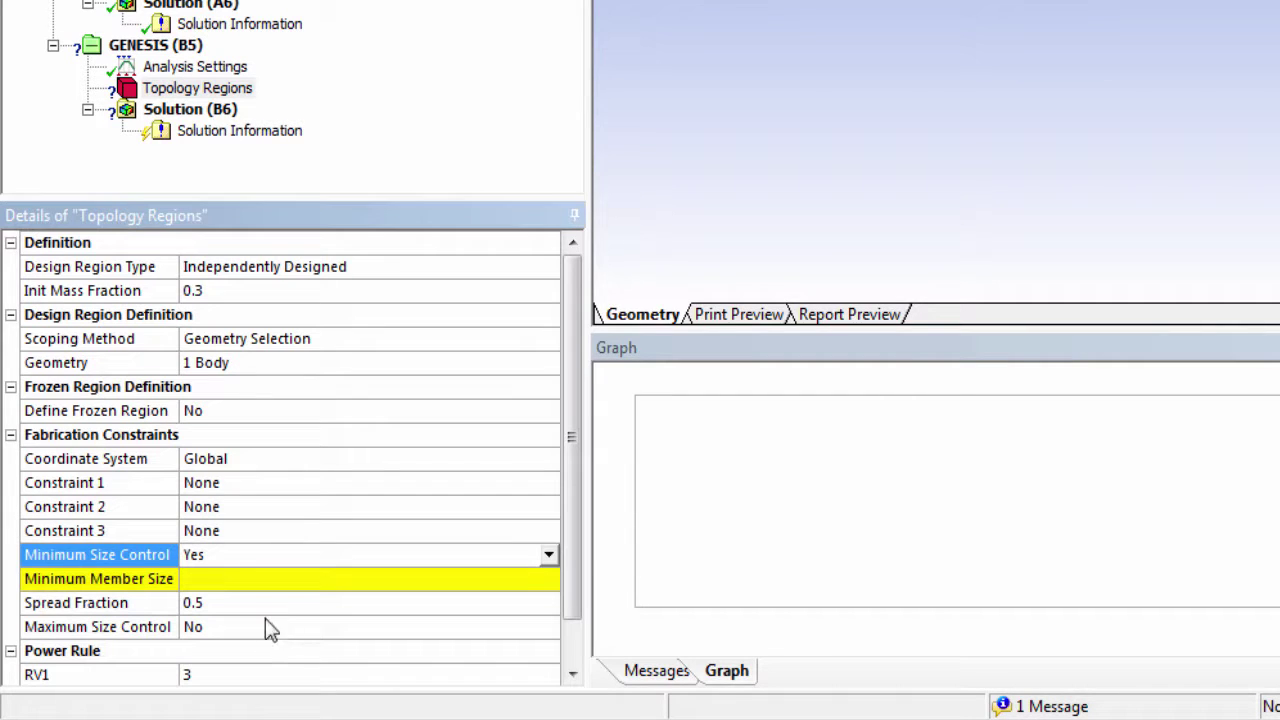
click(252, 578)
text(2.5)
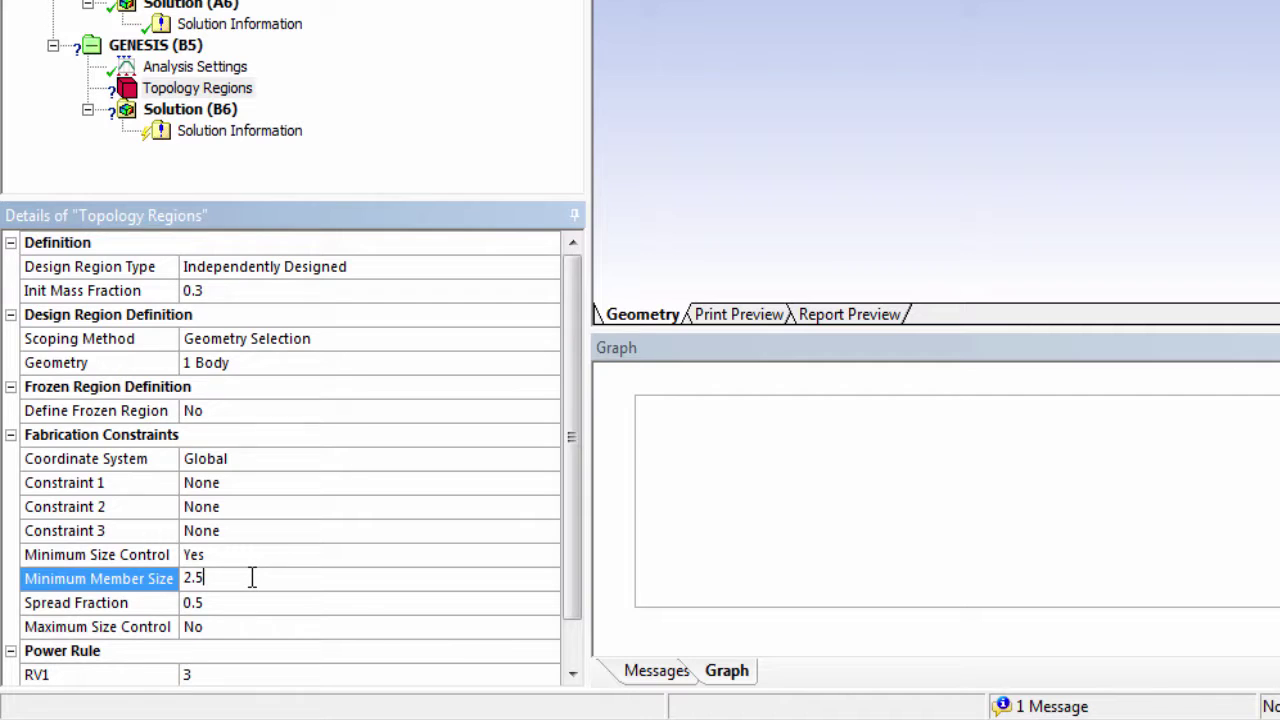
key(Return)
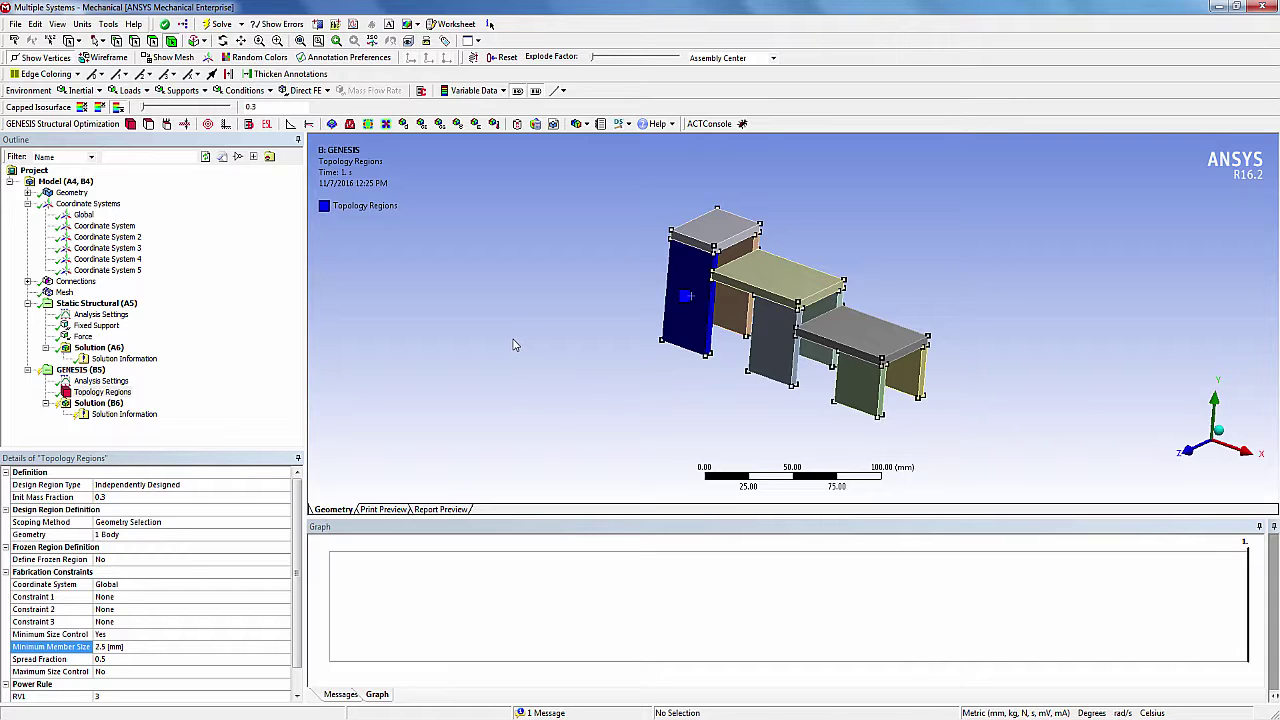
Add a second topology region and set its design region type to Clone Other Region.
click(130, 124)
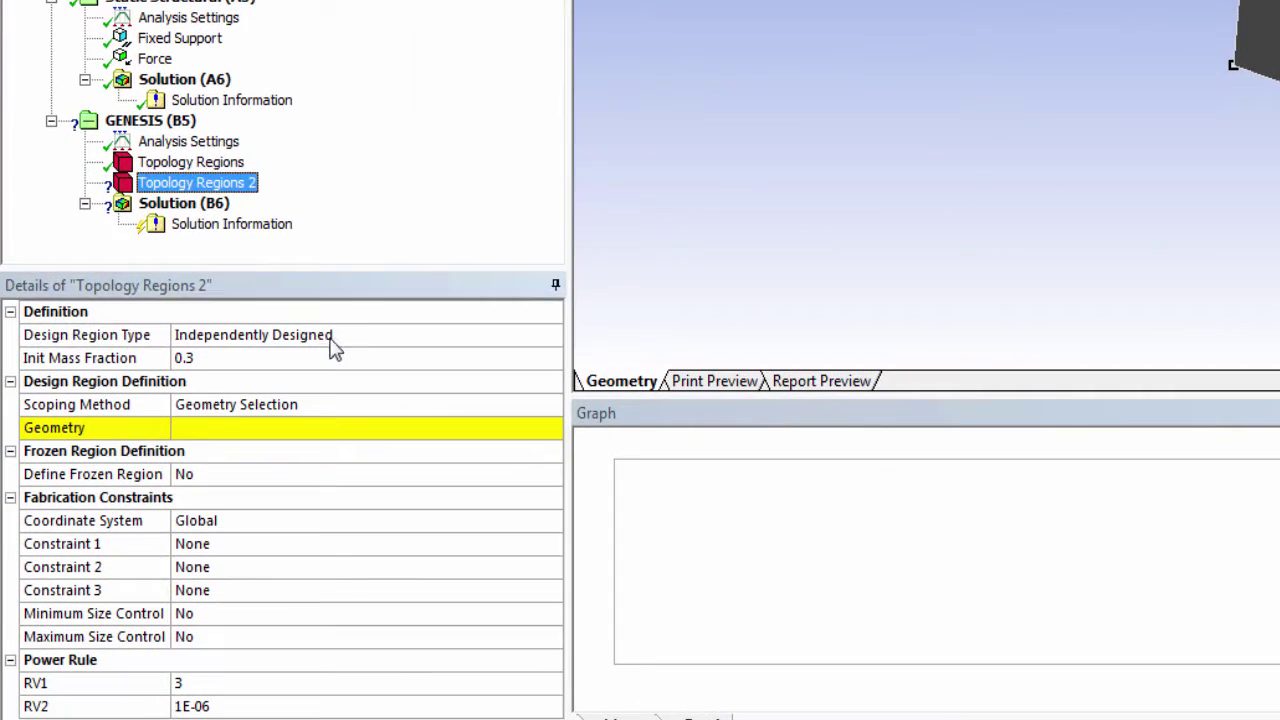
click(503, 335)
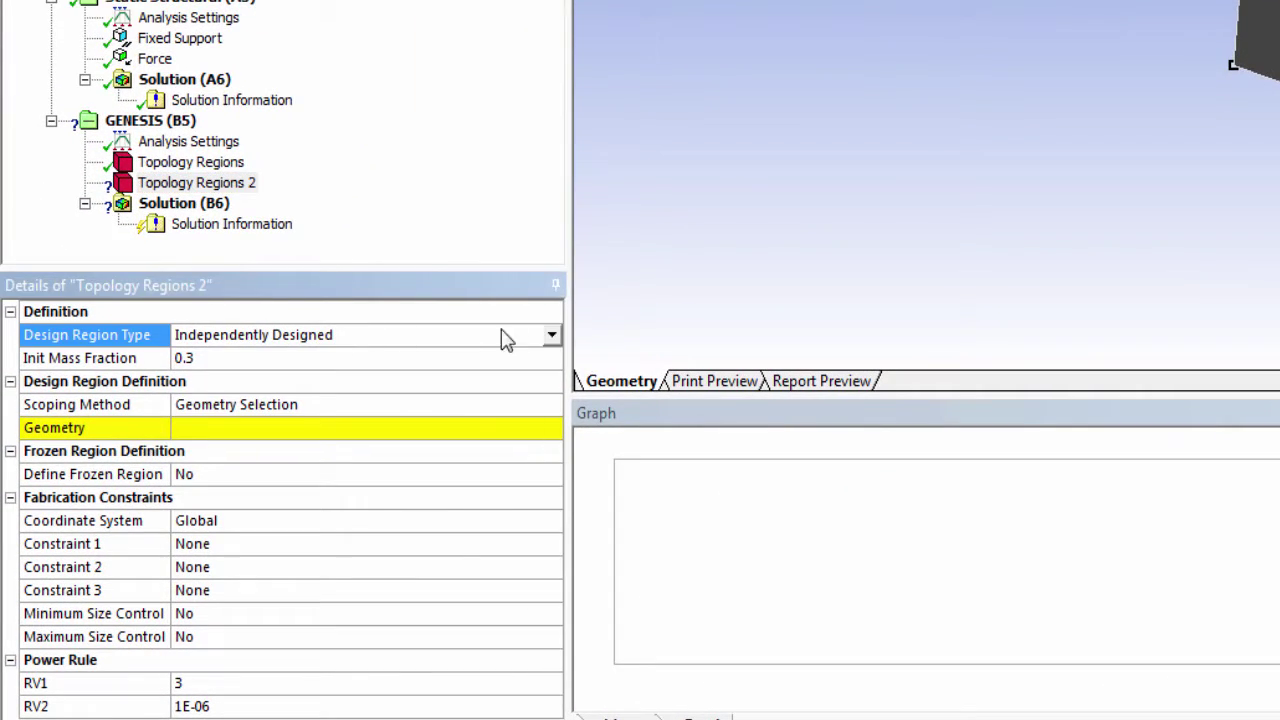
click(551, 335)
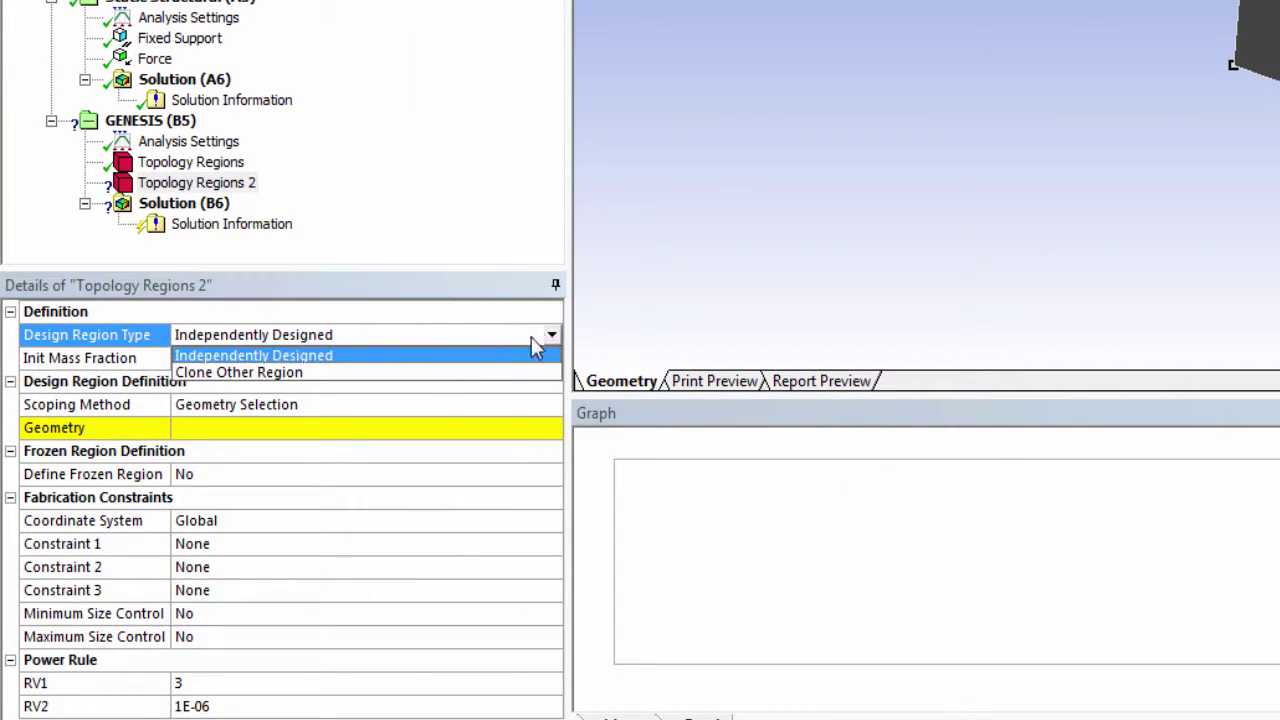
click(297, 373)
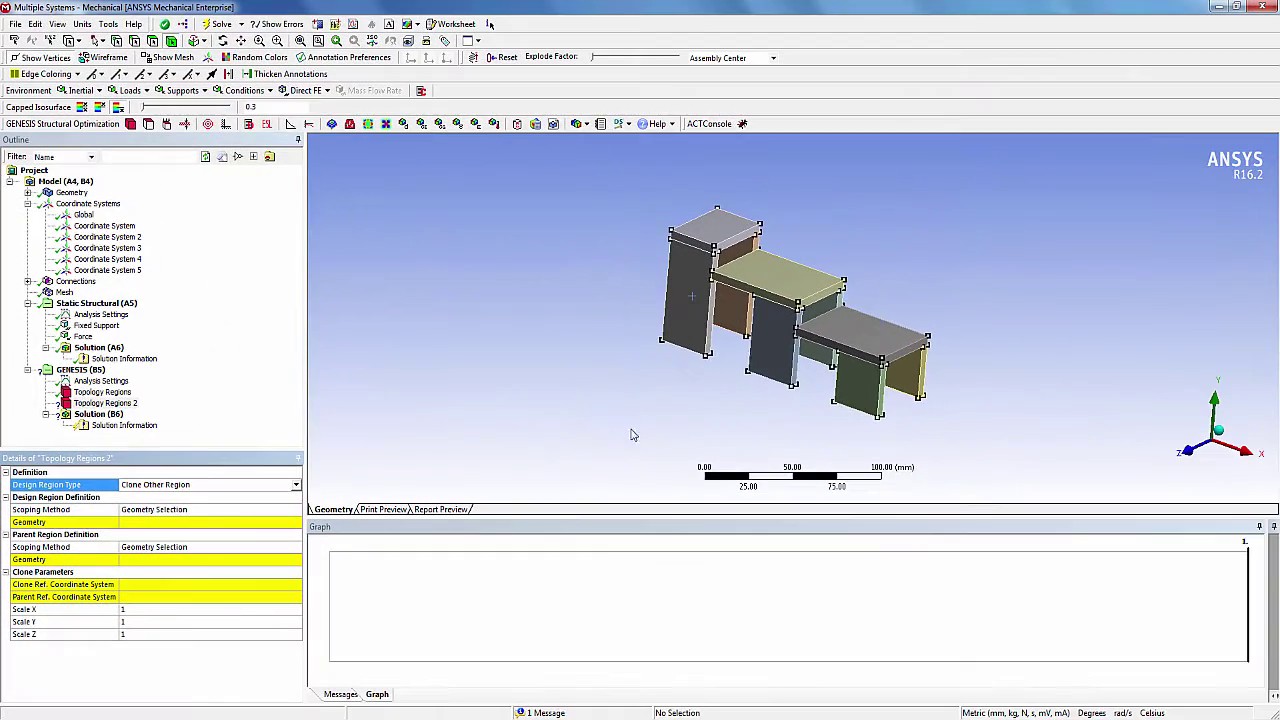
Scope the cloned region to the tallest table's rear leg and set its front leg as the parent region geometry.
click(738, 316)
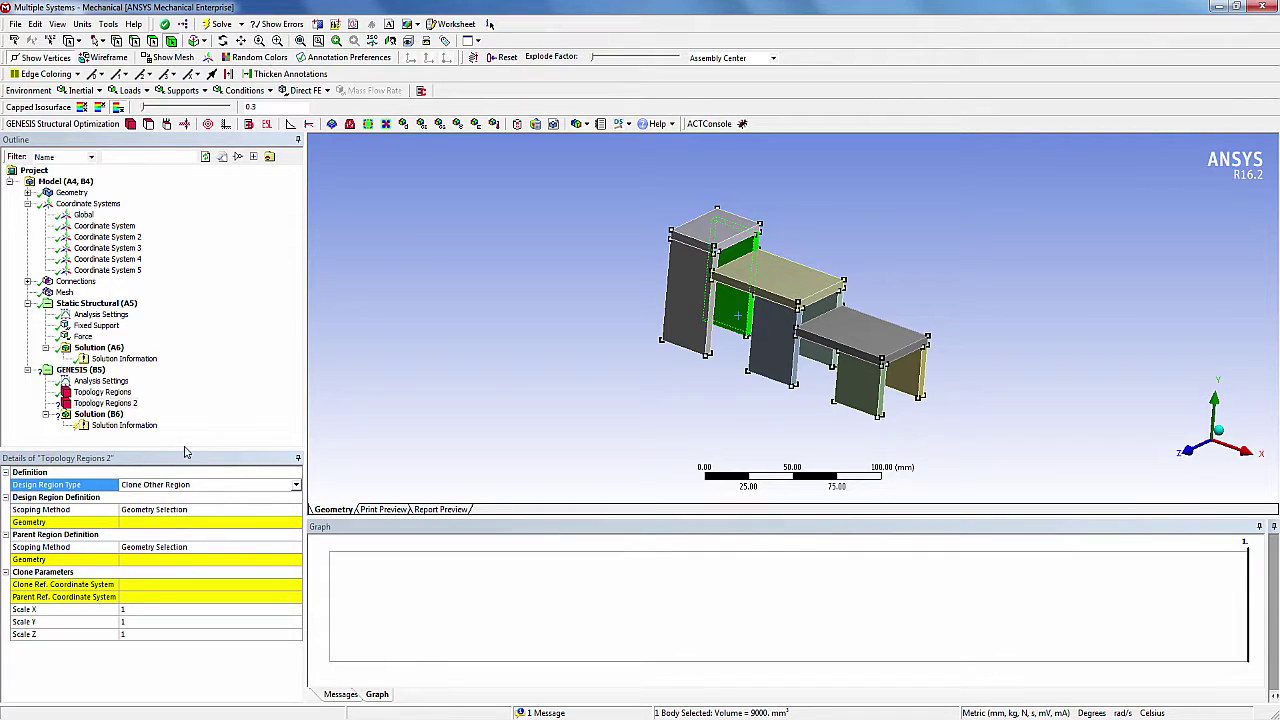
click(133, 527)
click(160, 527)
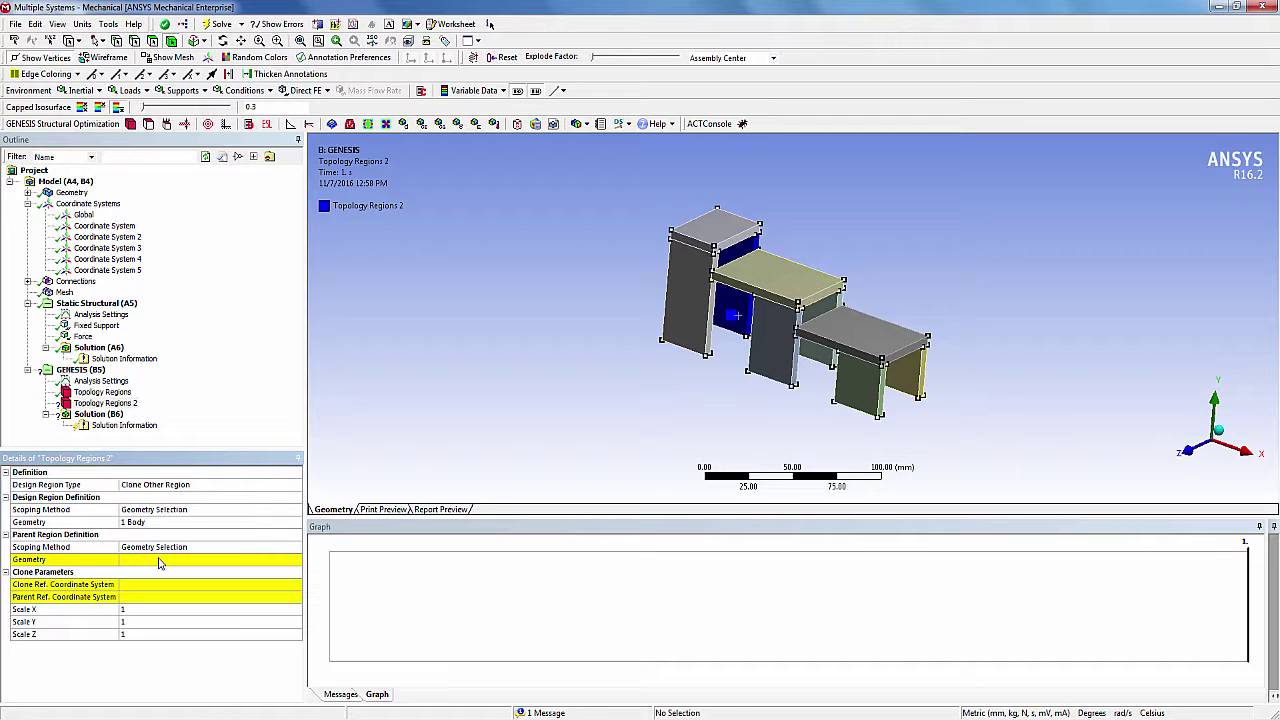
click(684, 312)
click(145, 560)
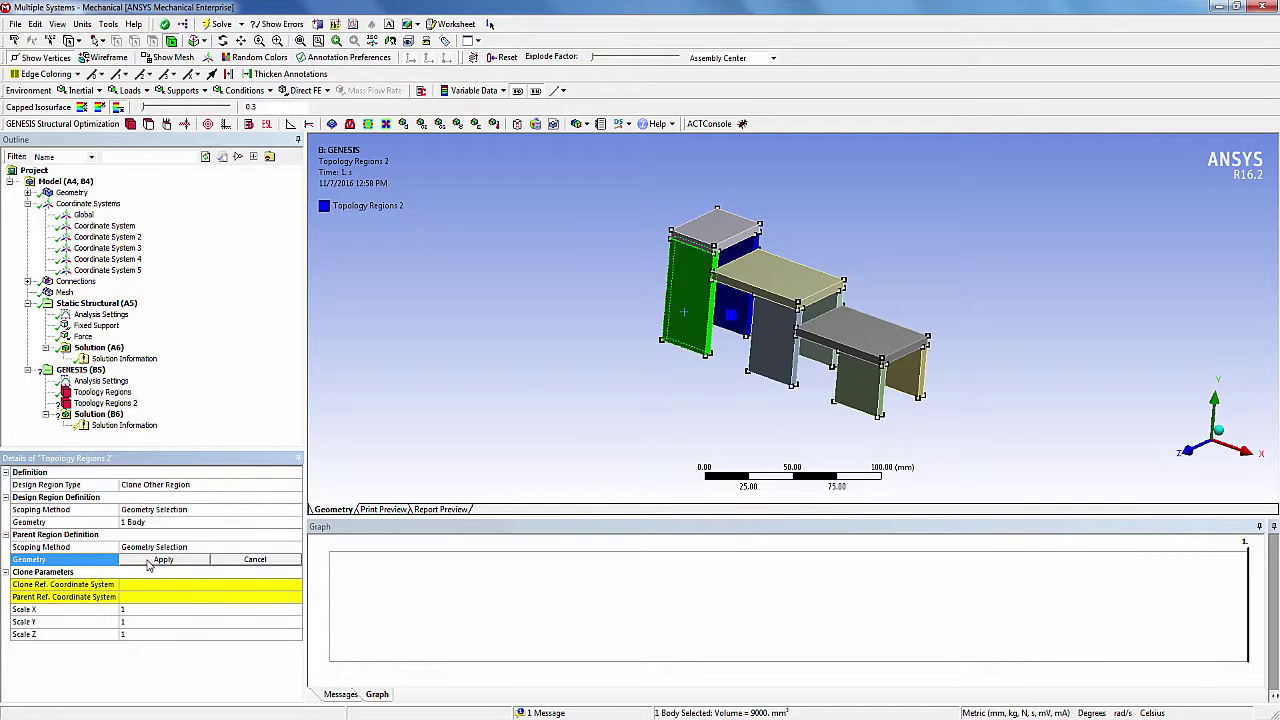
click(148, 561)
Check where Coordinate System lies on the model and assign it as the clone reference coordinate system of Topology Regions 2.
click(166, 585)
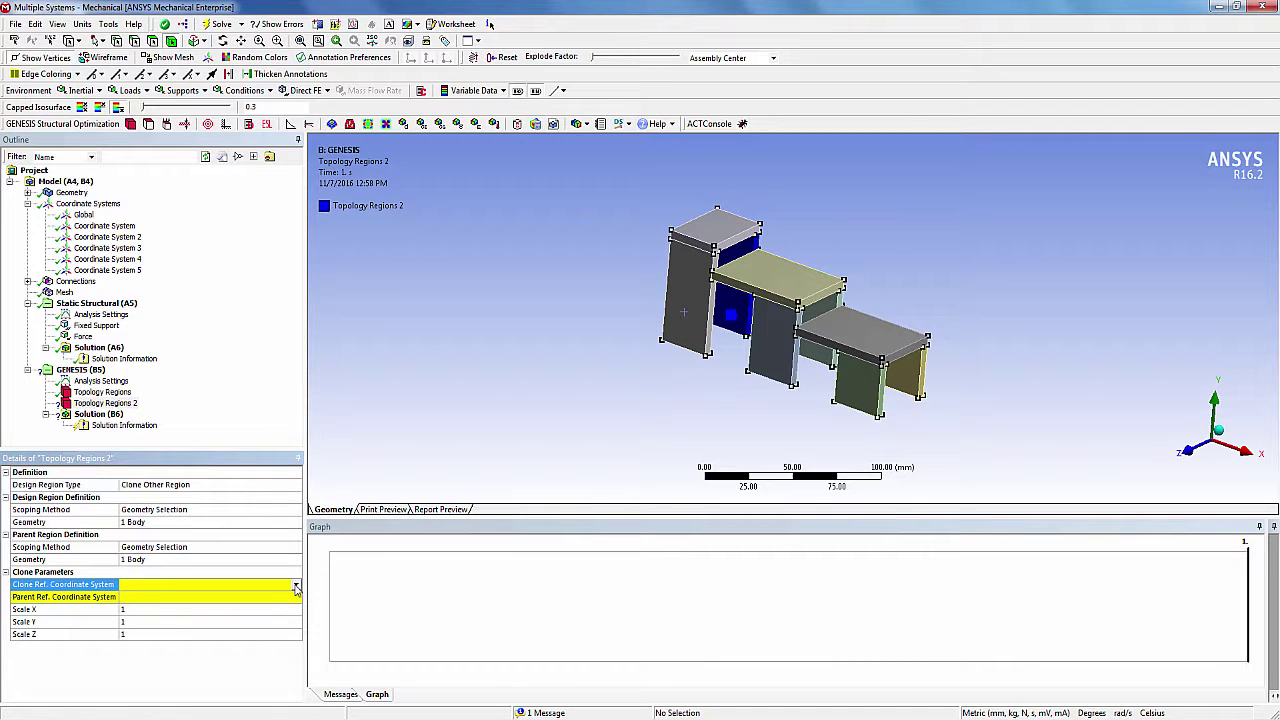
click(116, 227)
middle_drag(596, 384, 552, 372)
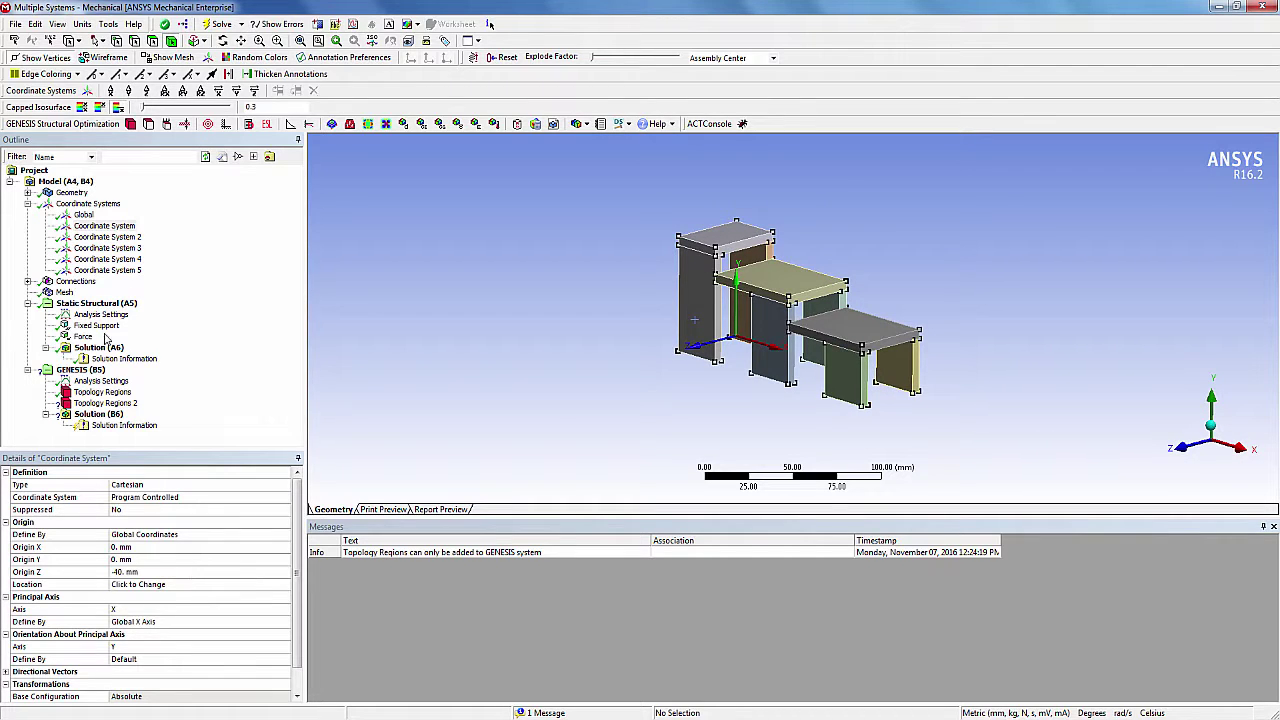
click(104, 403)
click(183, 585)
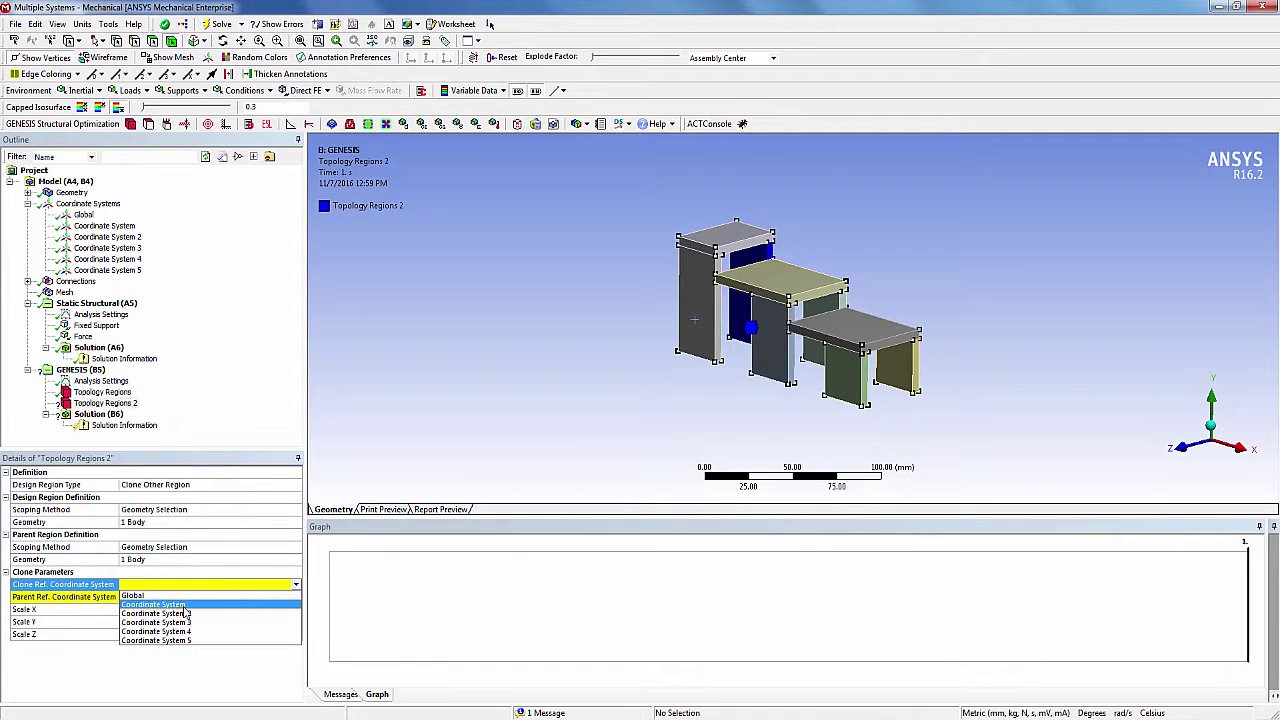
click(170, 605)
Set the clone reference of Topology Regions 2 to Coordinate System and its parent reference coordinate system to Global.
click(240, 606)
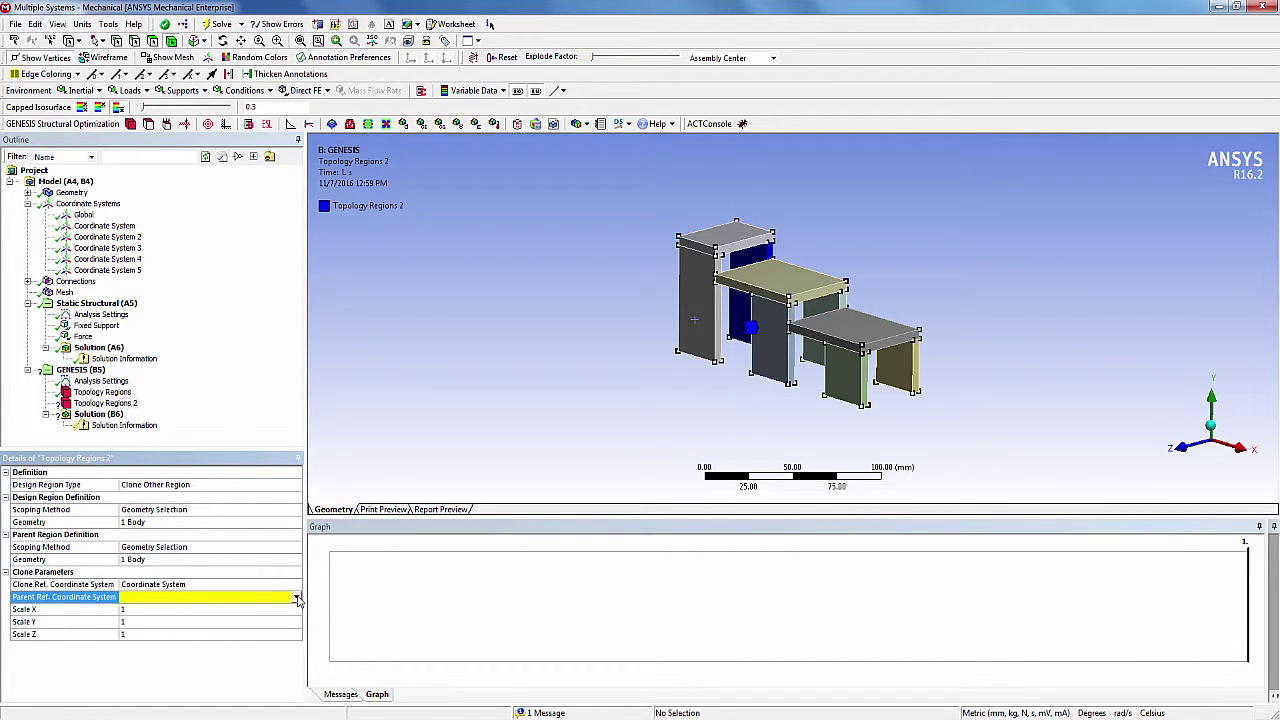
click(296, 597)
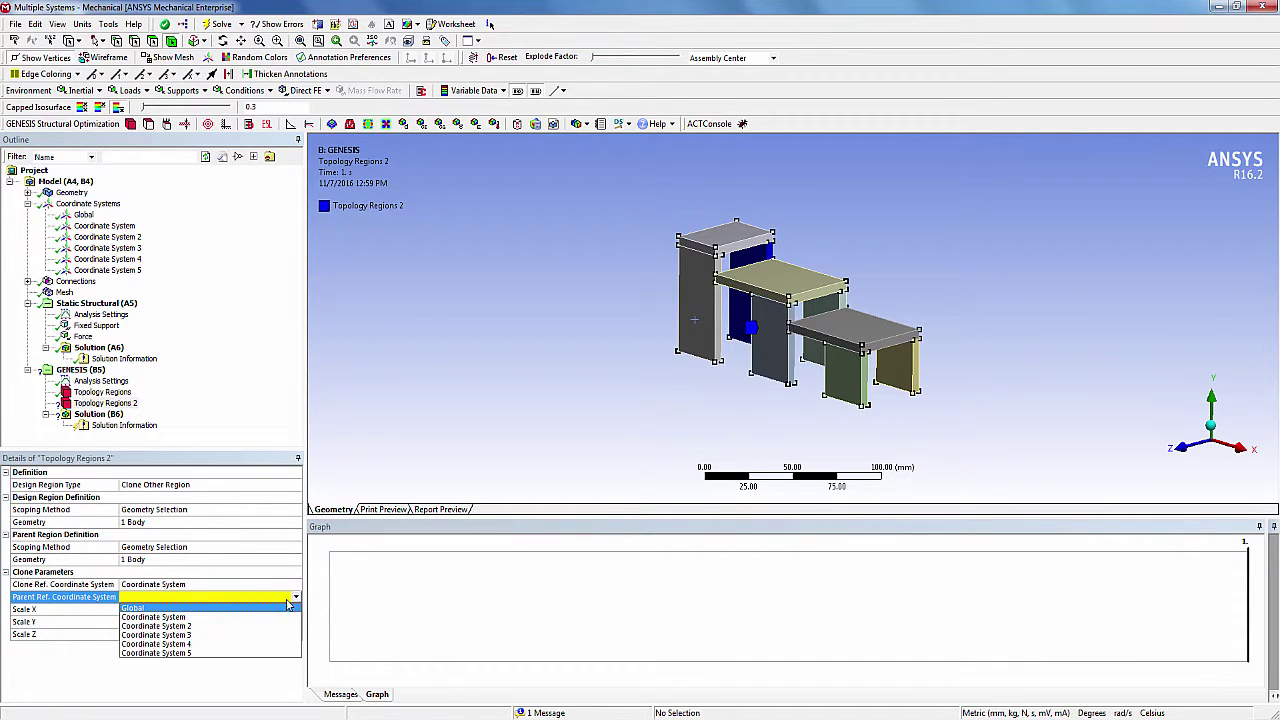
click(176, 609)
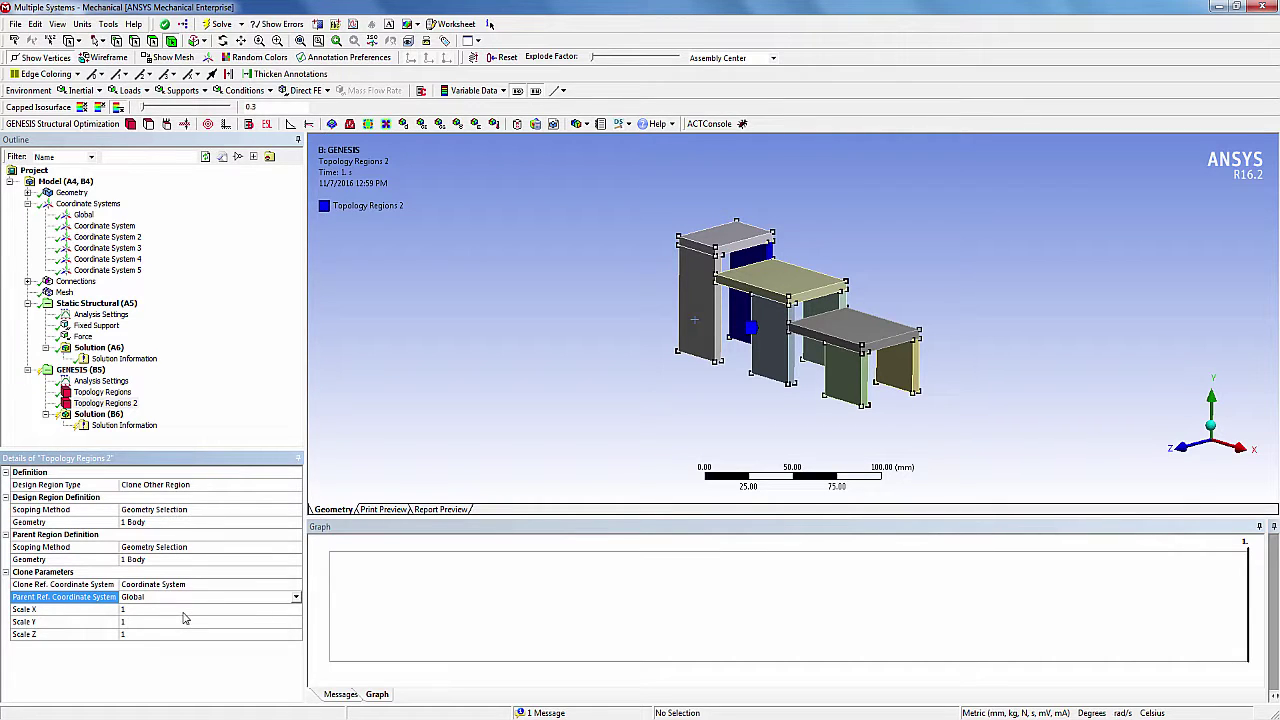
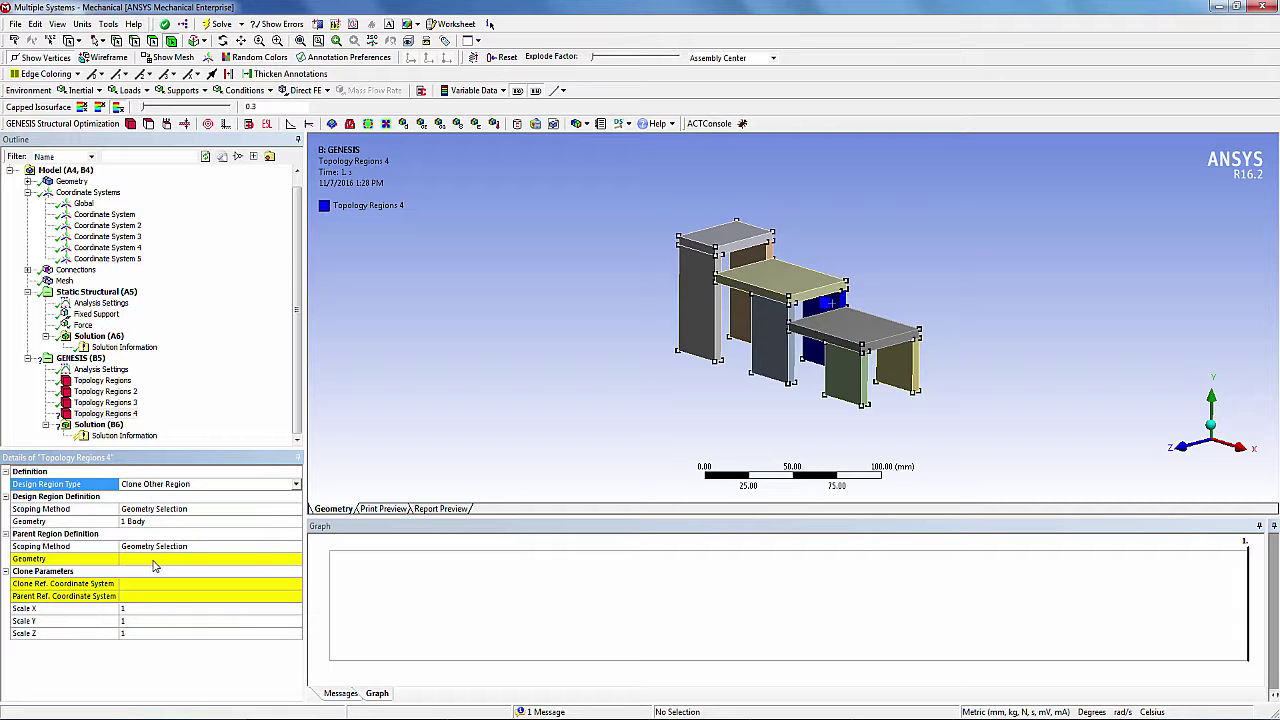
Set the tallest table's front leg as the parent region geometry of Topology Regions 4.
click(155, 566)
click(698, 332)
click(190, 560)
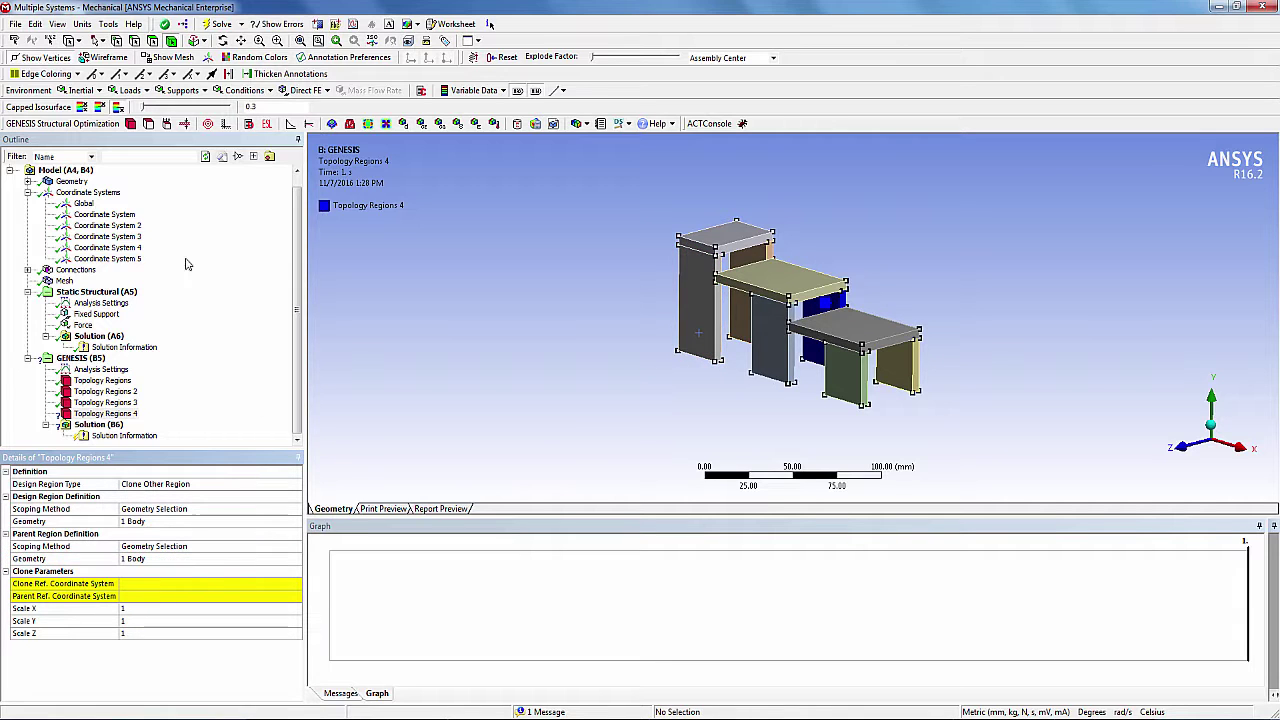
Check Coordinate System 3 on the model and assign it as the clone reference of Topology Regions 4, with Global as the parent reference.
click(105, 236)
click(105, 413)
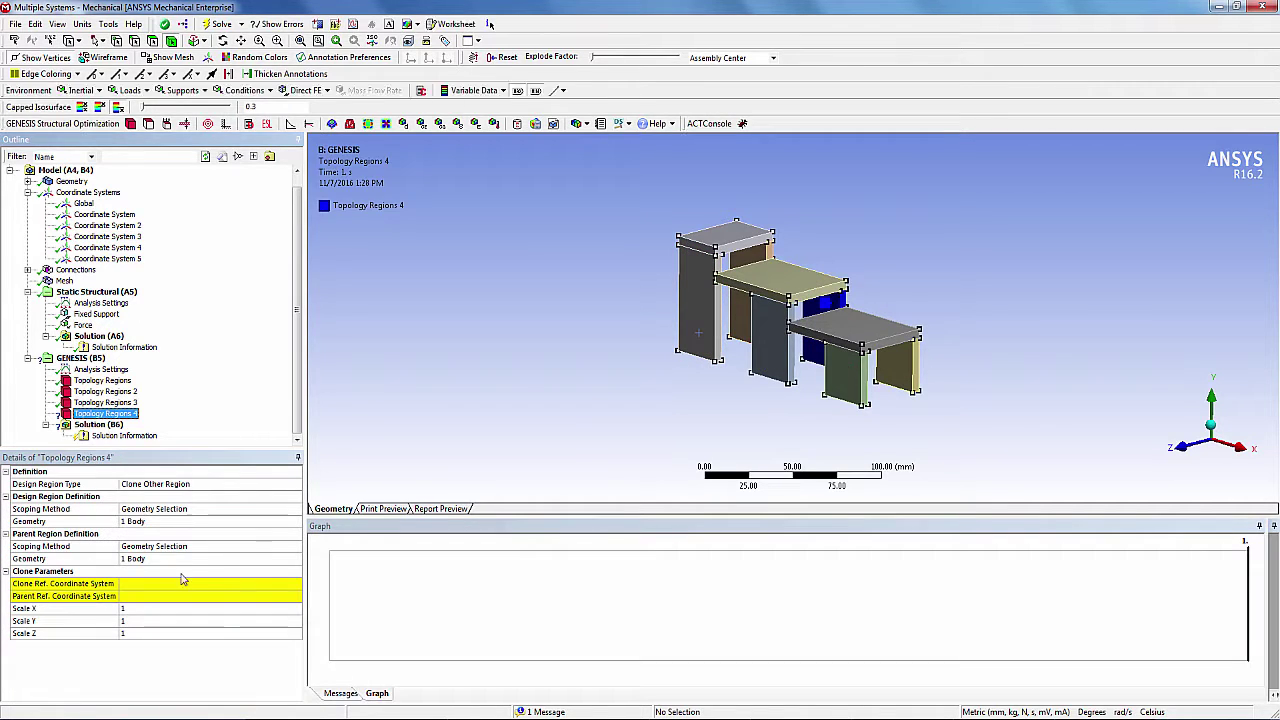
click(182, 583)
click(296, 583)
click(186, 623)
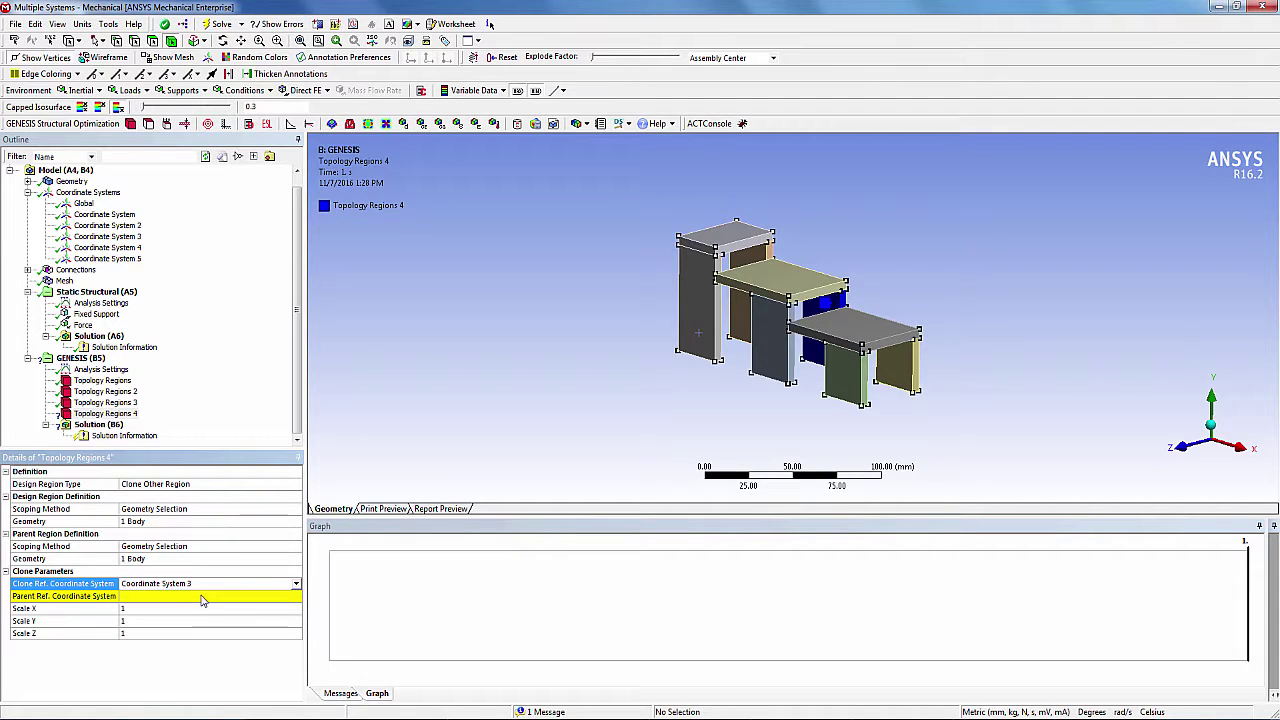
click(201, 597)
click(296, 596)
click(238, 609)
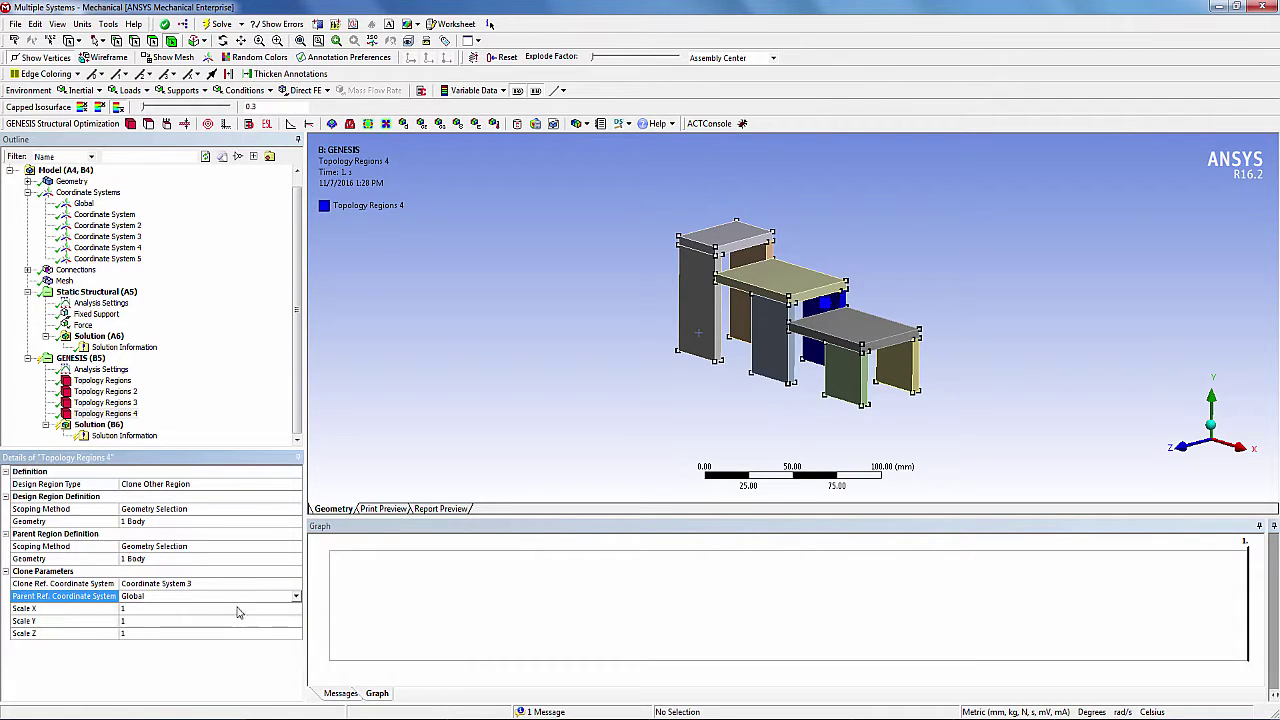
Add a fifth topology region to the GENESIS system and set its design region type to Clone Other Region.
click(80, 358)
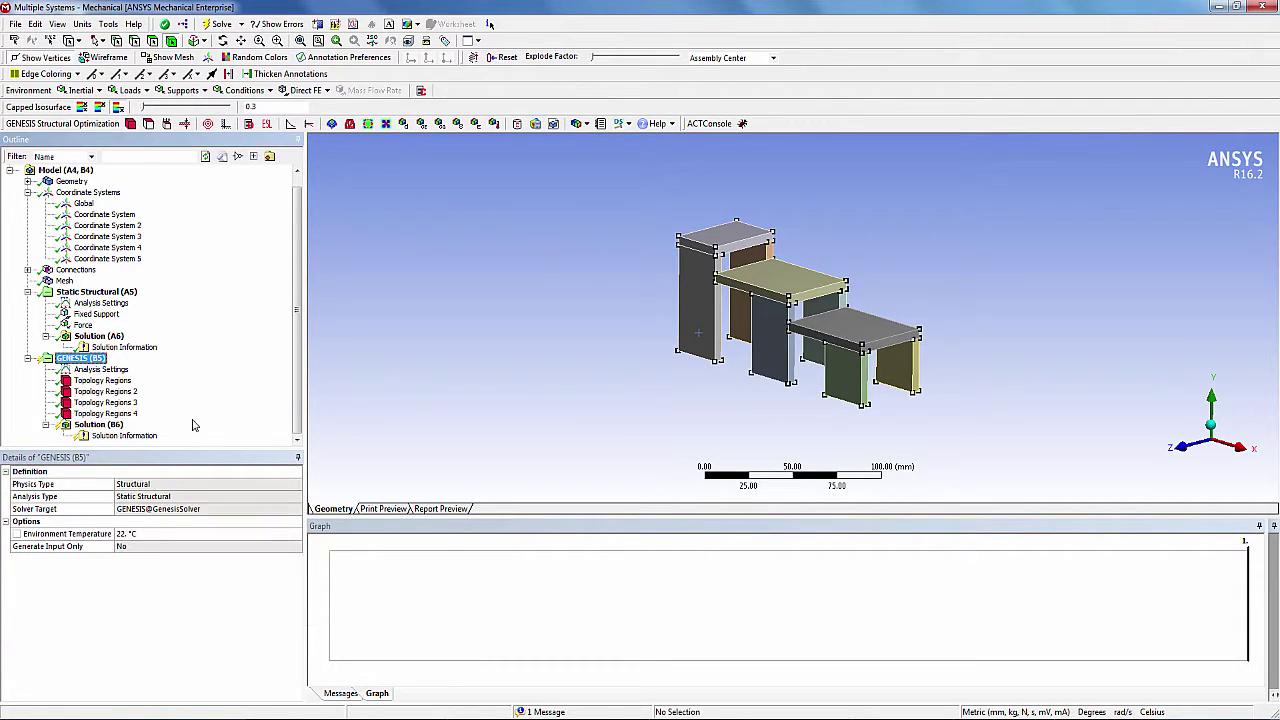
click(130, 123)
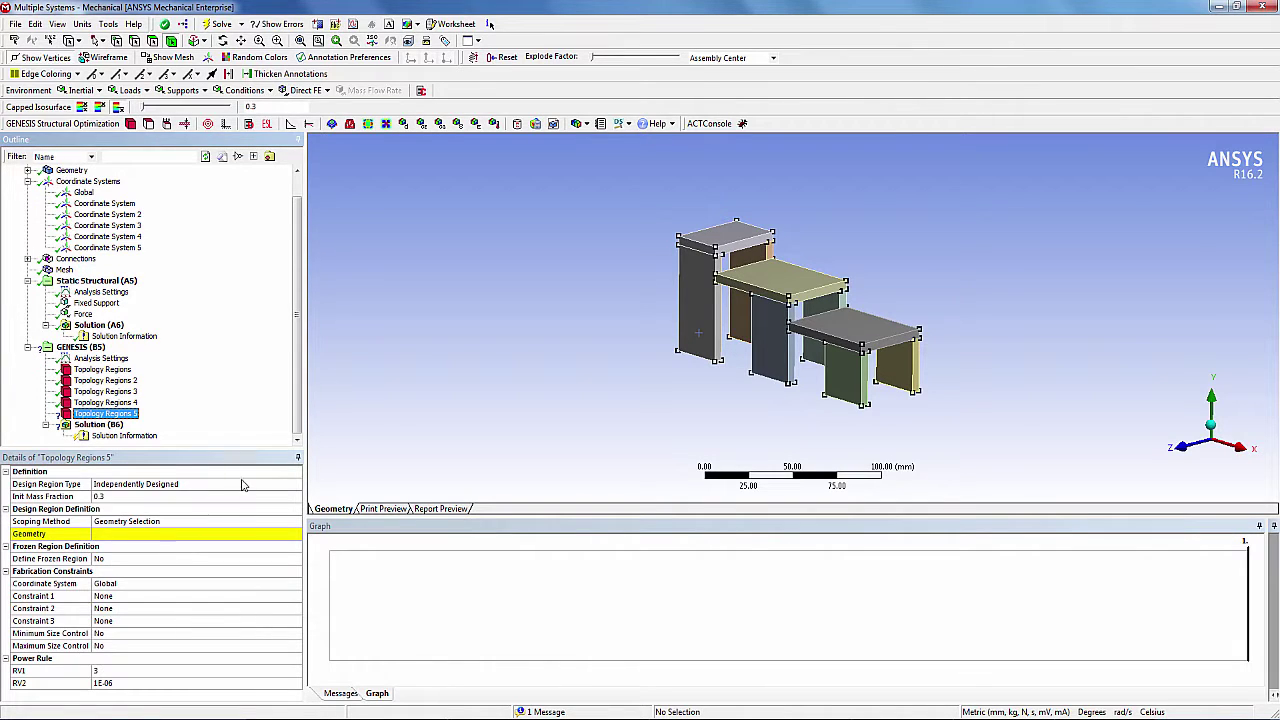
click(240, 484)
click(241, 504)
Scope the fifth region to the shortest table's front leg and set the tallest table's front leg as its parent region geometry.
click(175, 521)
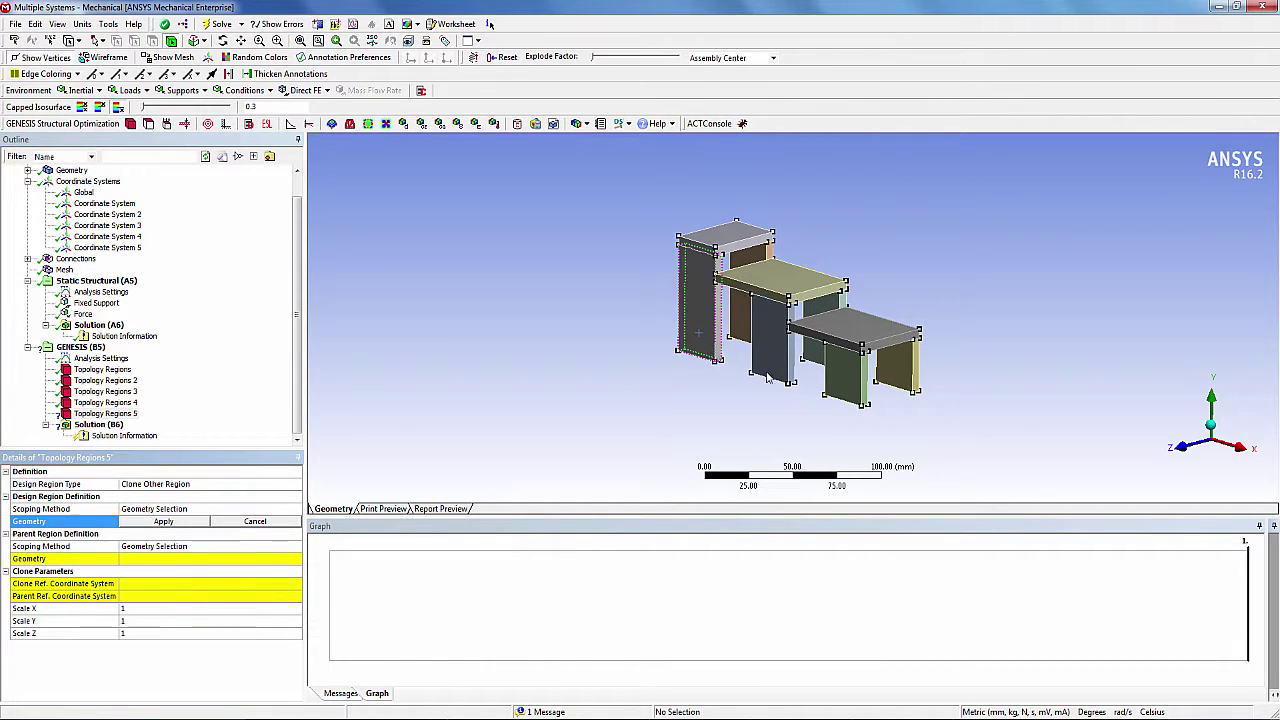
click(848, 386)
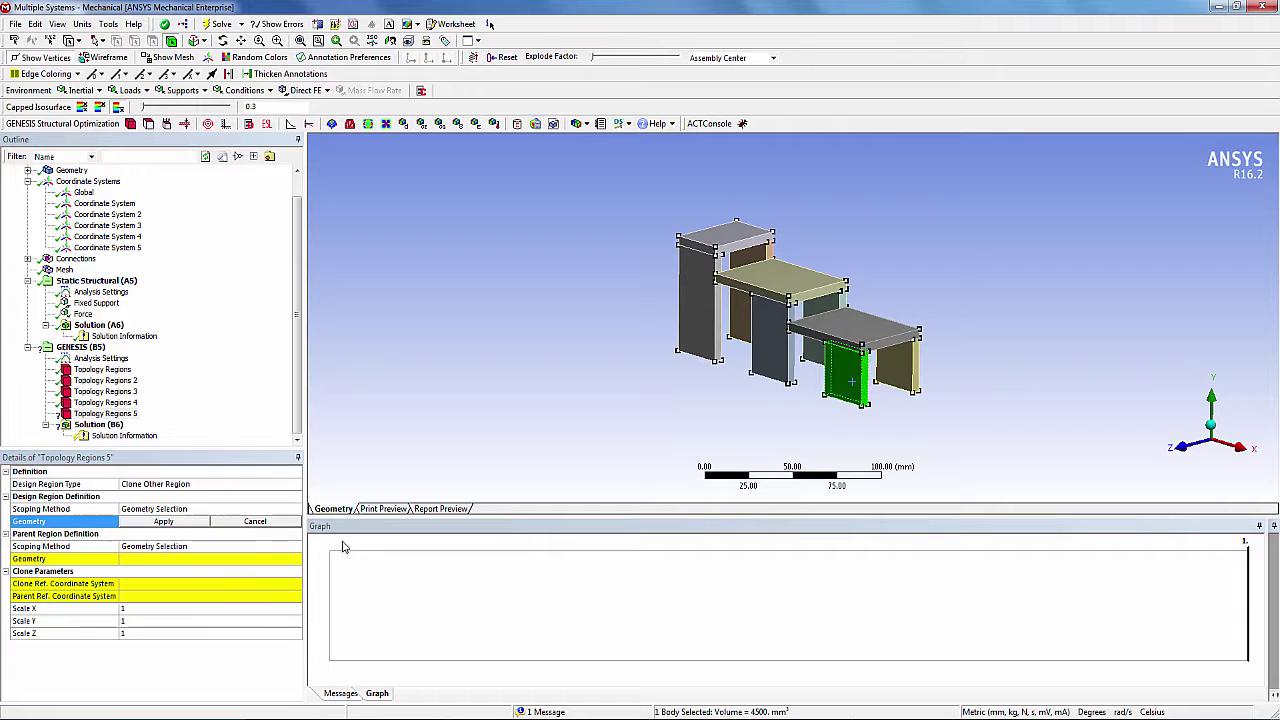
click(163, 521)
click(172, 559)
click(705, 335)
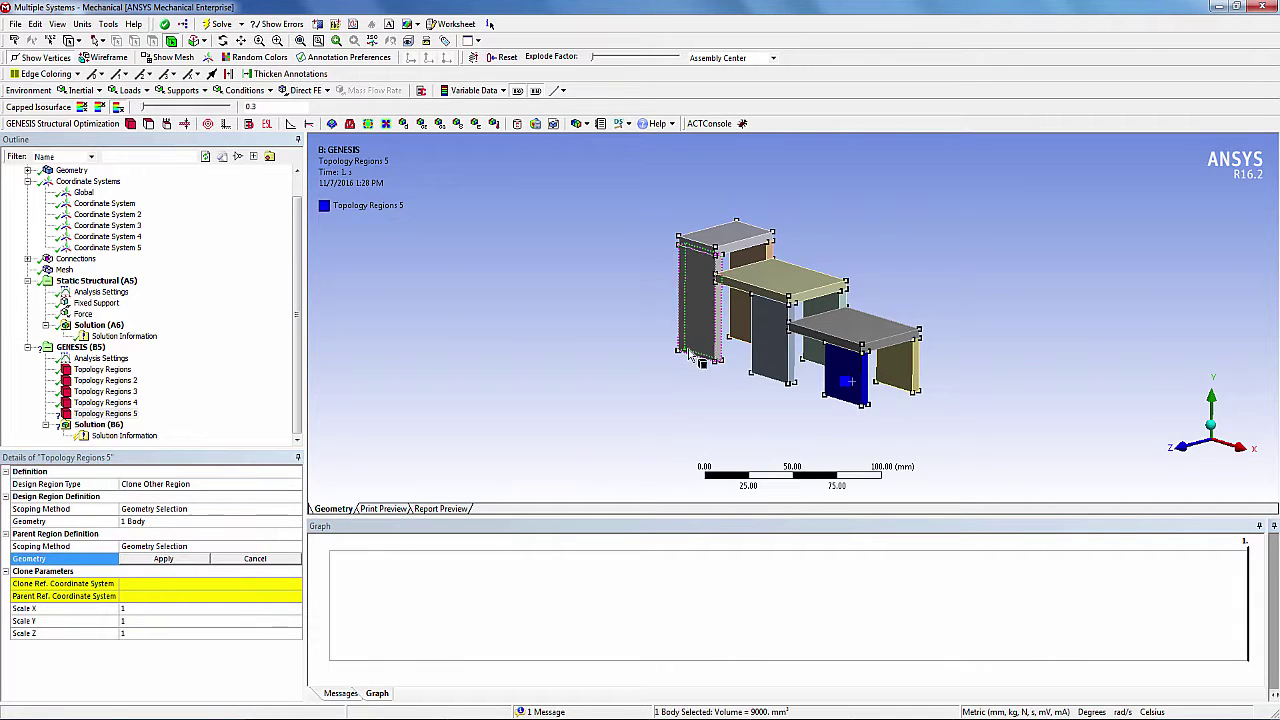
click(163, 559)
Check Coordinate System 4 on the model and assign it as the clone reference of Topology Regions 5, with Global as the parent reference.
click(173, 588)
click(107, 236)
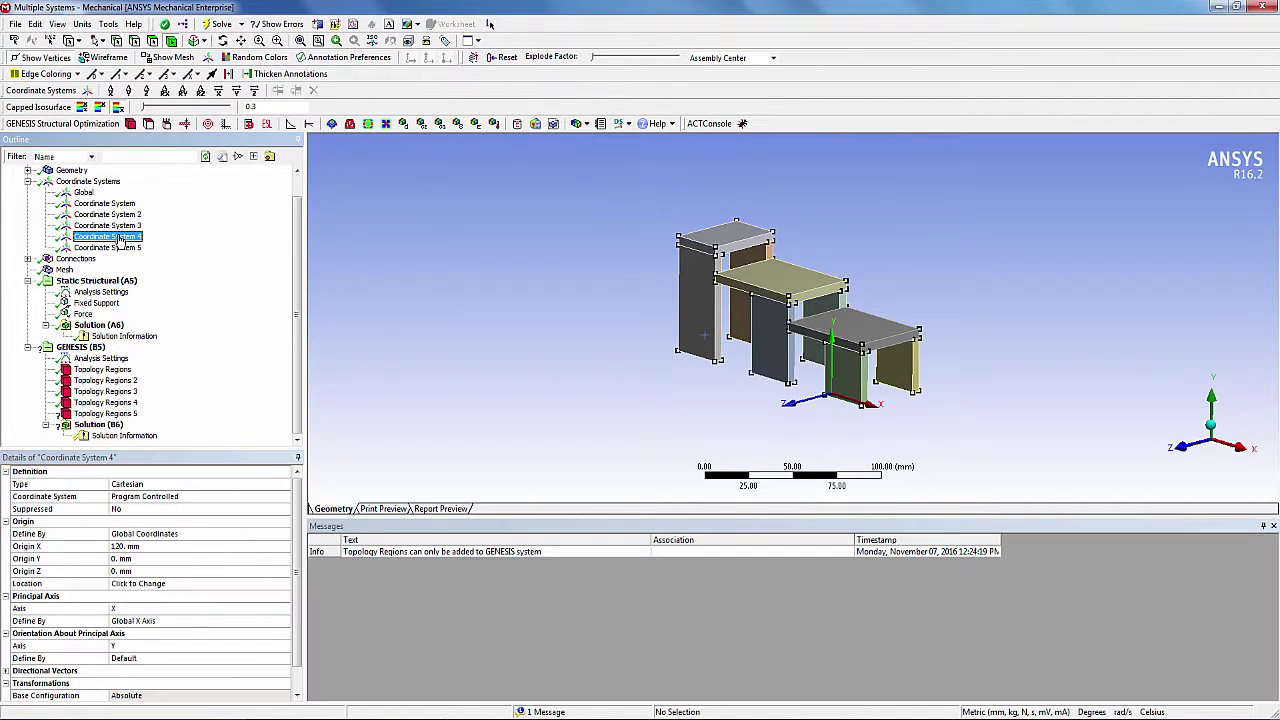
click(105, 413)
click(197, 590)
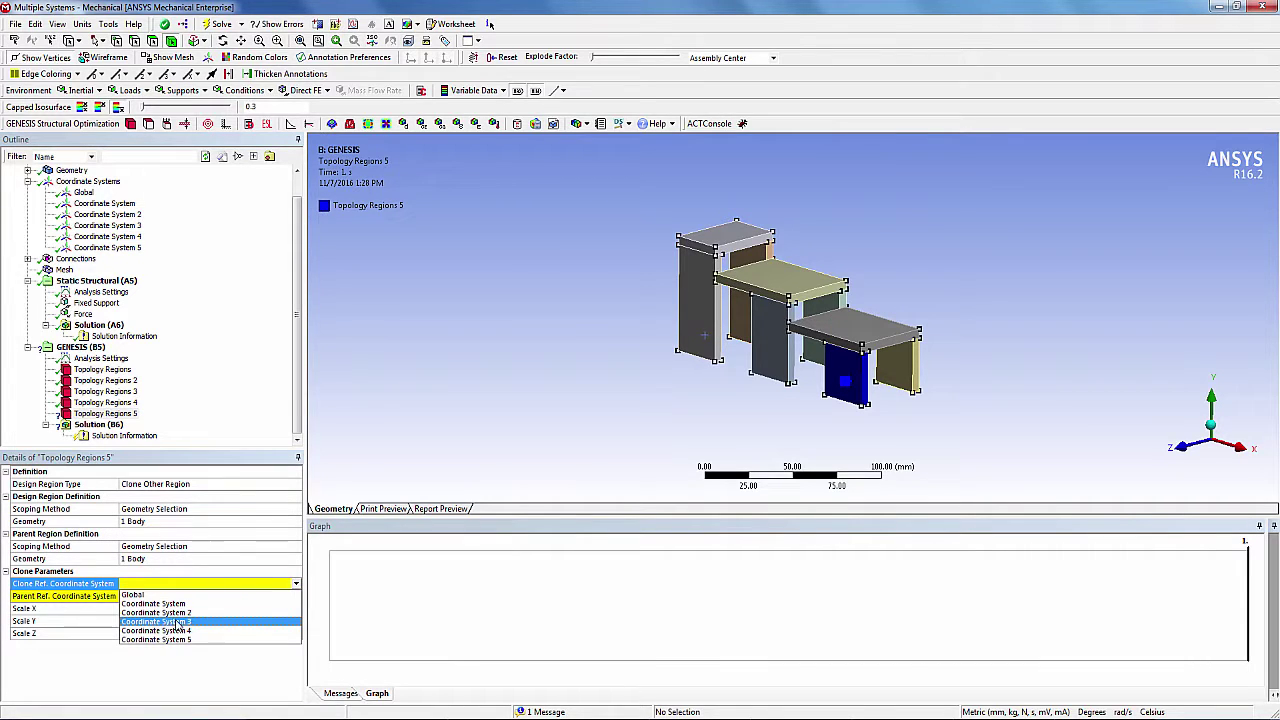
click(186, 630)
click(214, 597)
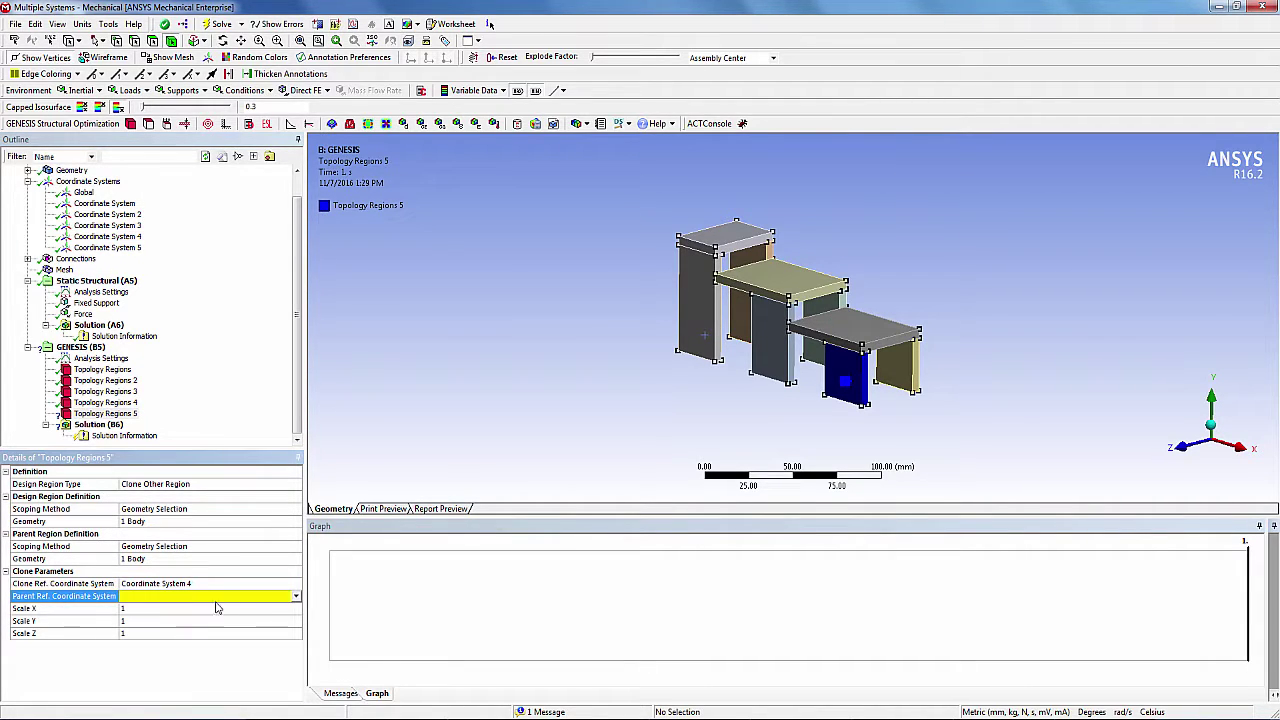
click(296, 597)
click(228, 609)
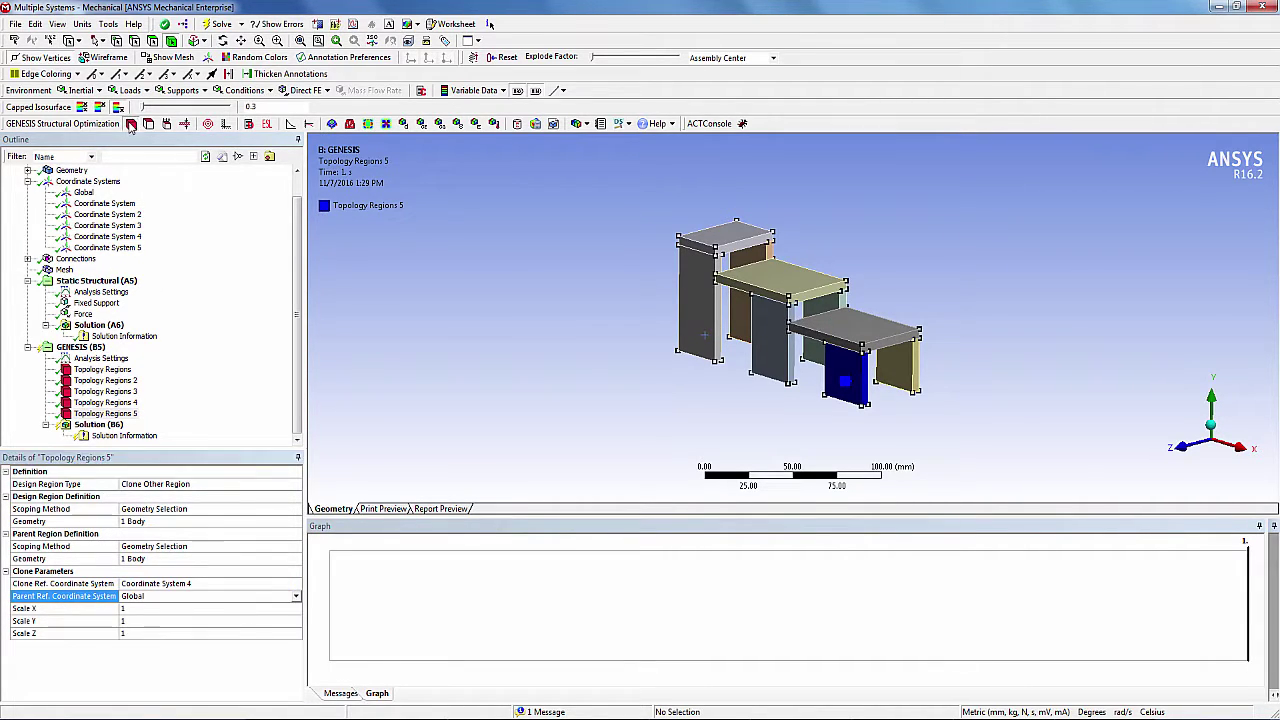
Add a sixth topology region and set its design region type to Clone Other Region.
click(105, 413)
click(190, 484)
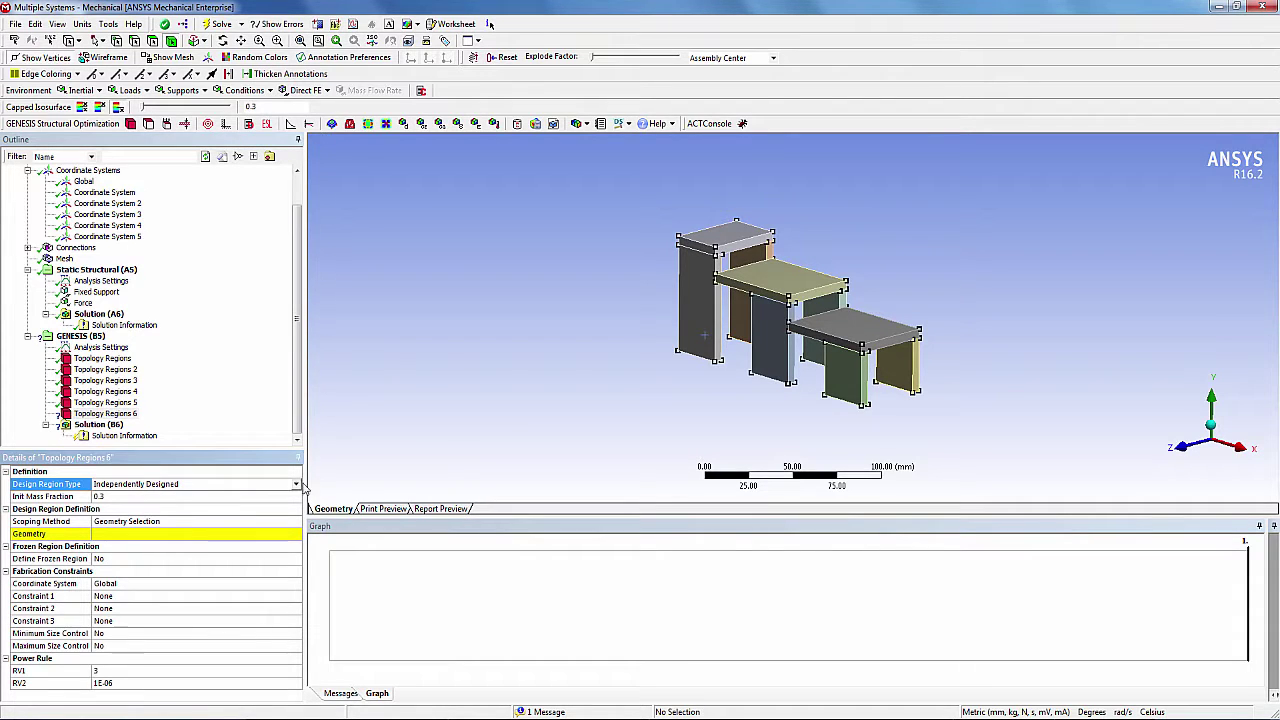
click(192, 485)
click(167, 505)
Scope the sixth region to the shortest table's rear leg and set the tallest table's front leg as its parent region geometry.
click(170, 521)
click(900, 372)
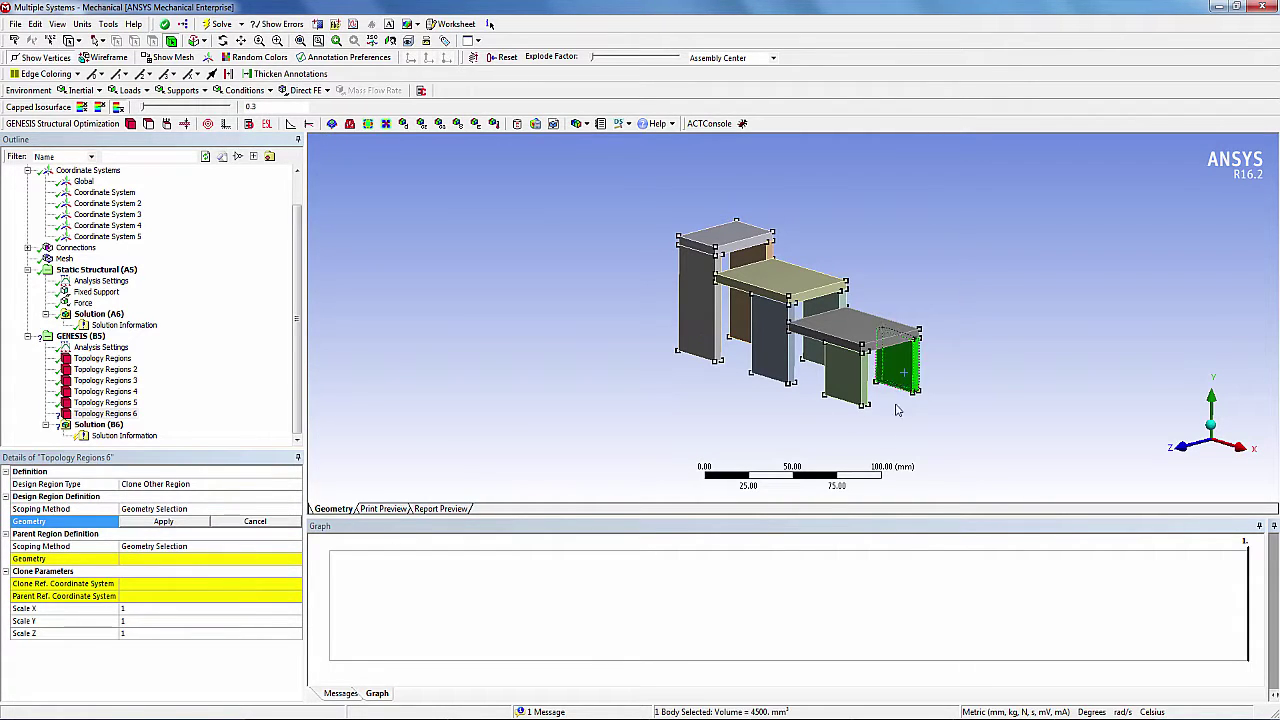
click(163, 522)
click(165, 560)
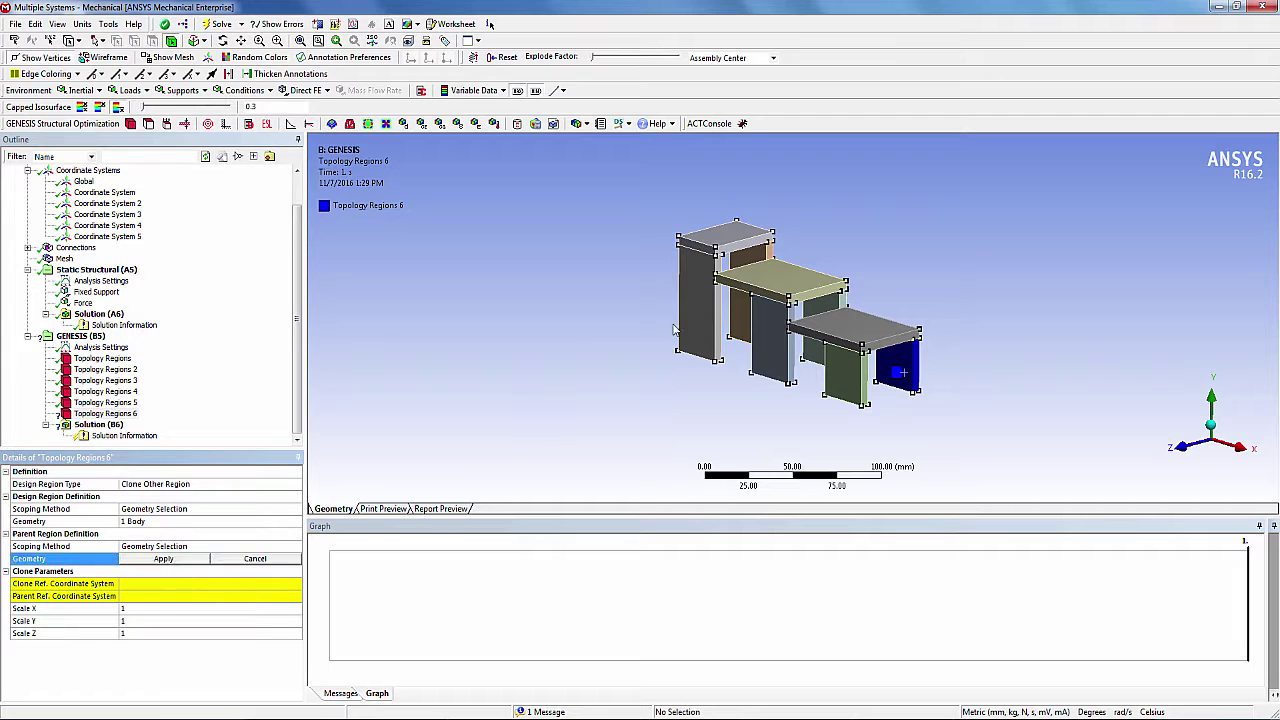
click(700, 322)
click(164, 558)
Check Coordinate System 5 on the model and assign it as the clone reference of Topology Regions 6, with Global as the parent reference.
click(198, 586)
click(107, 236)
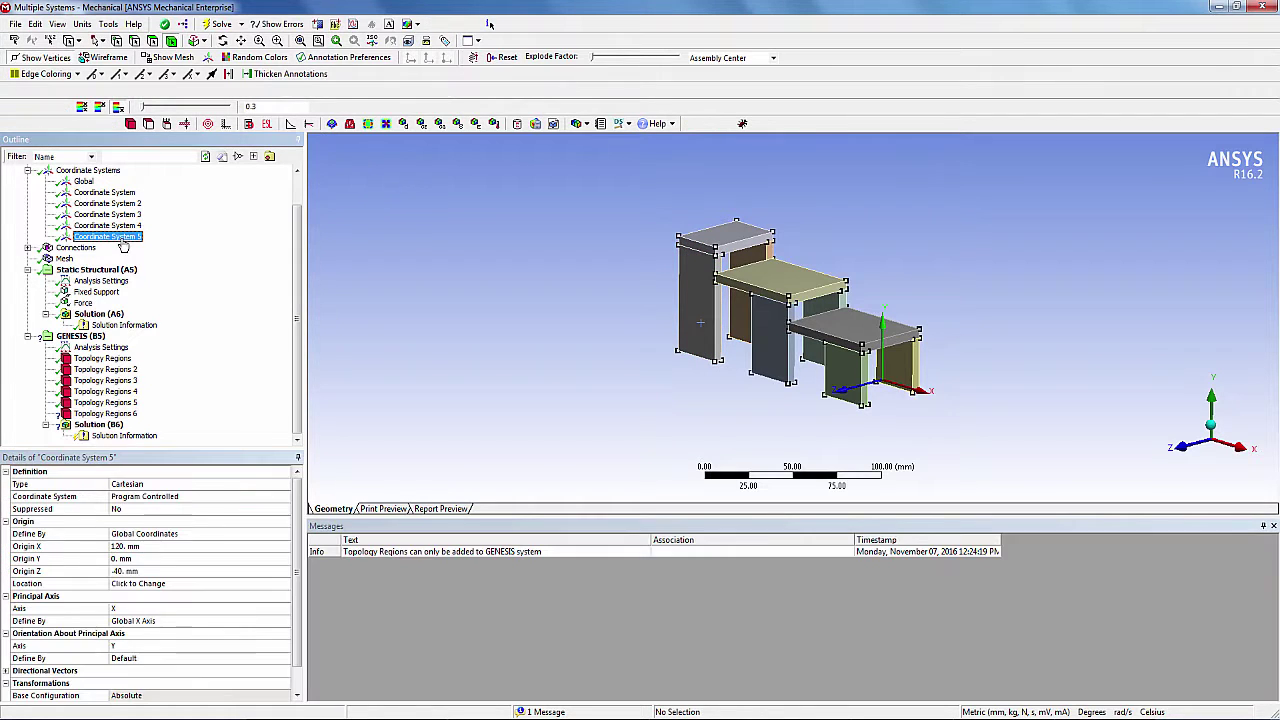
click(110, 414)
click(180, 583)
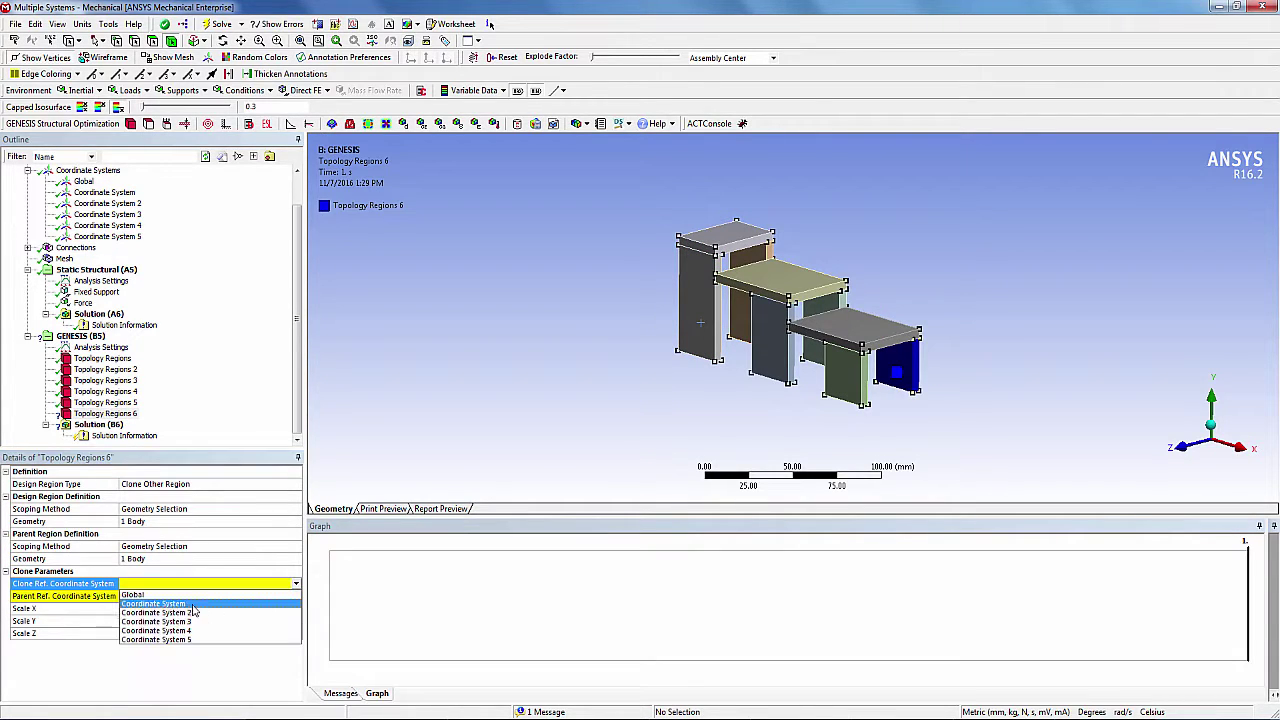
click(180, 640)
click(295, 596)
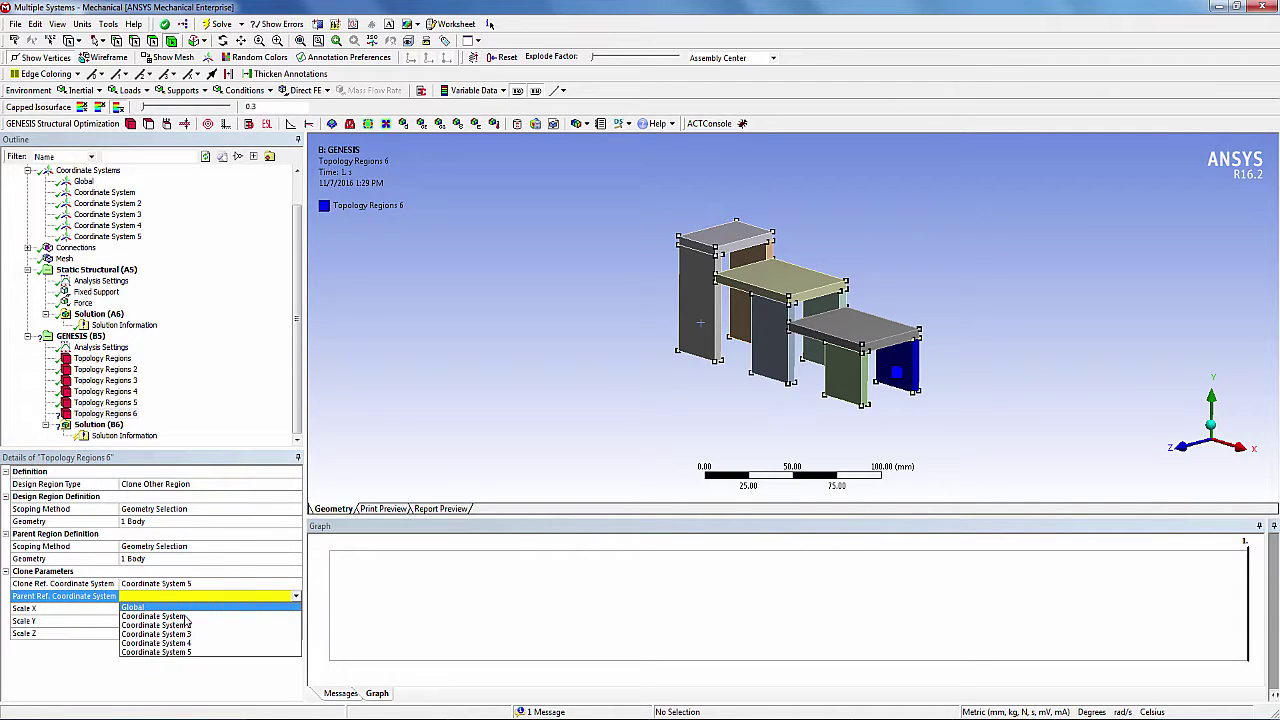
click(150, 605)
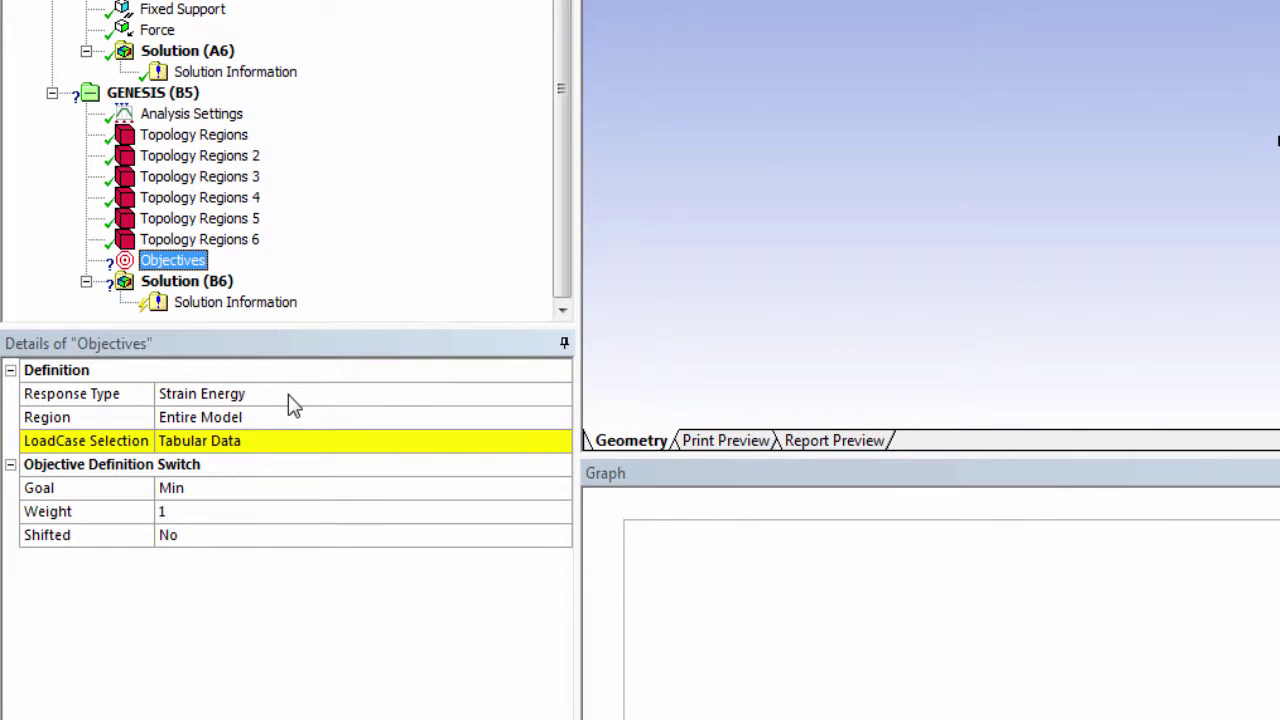
Include load case 1, the static structural load step, in the strain energy objective for the entire model.
click(298, 417)
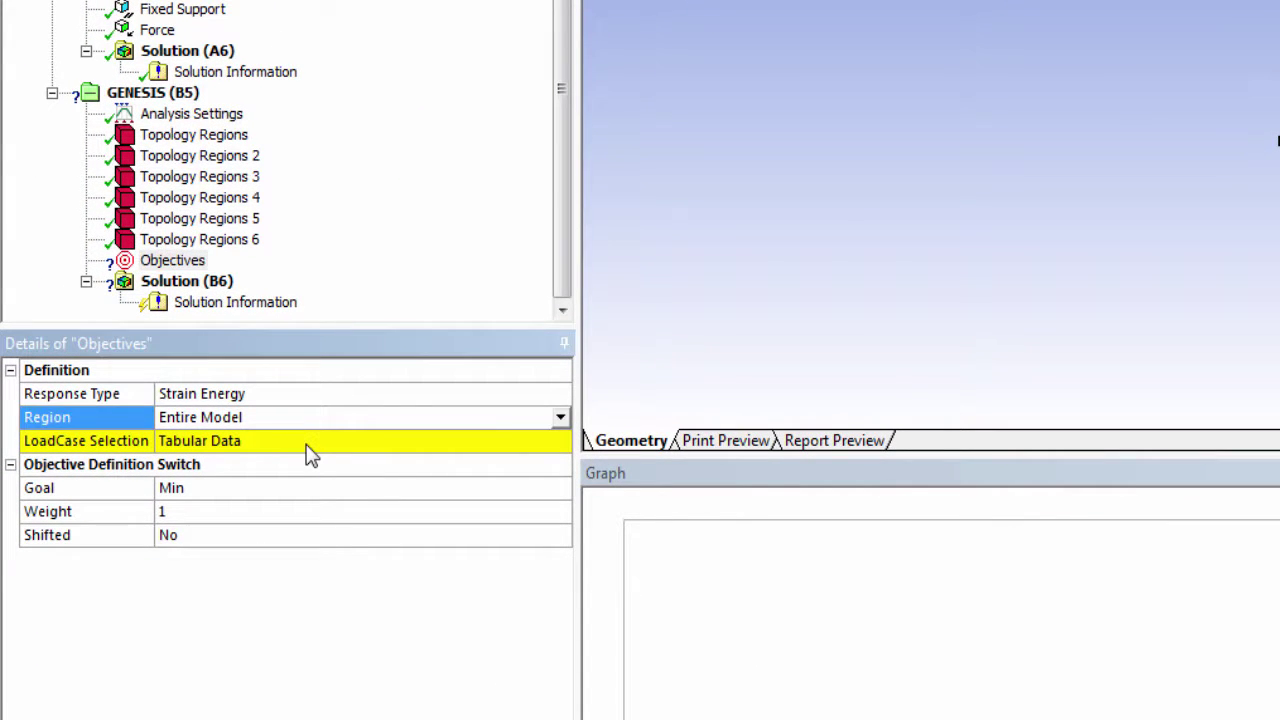
click(310, 453)
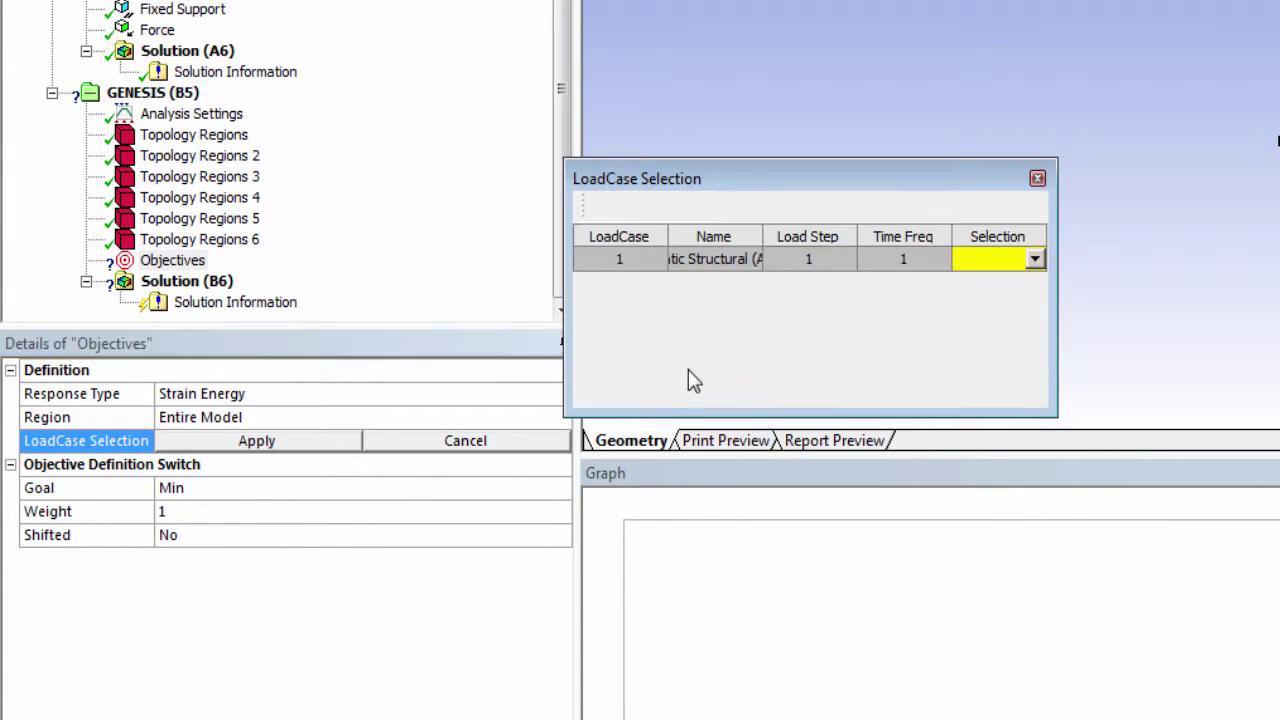
click(1034, 261)
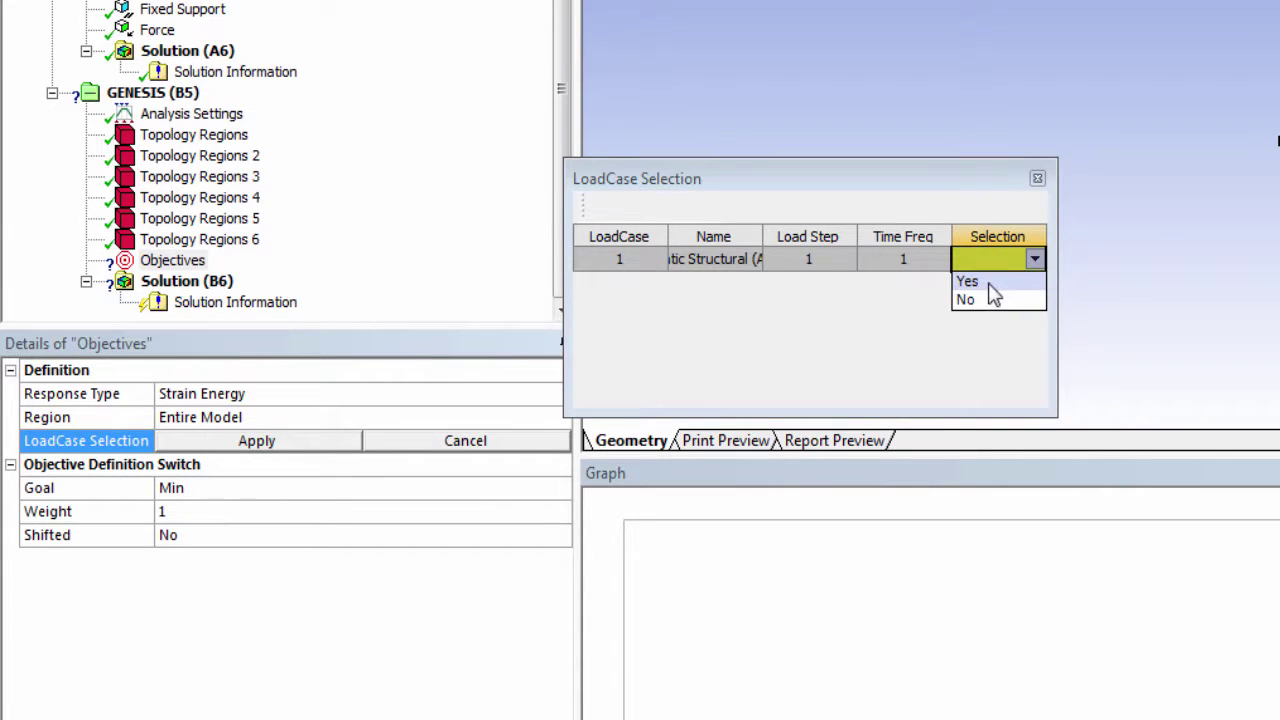
click(970, 283)
click(316, 443)
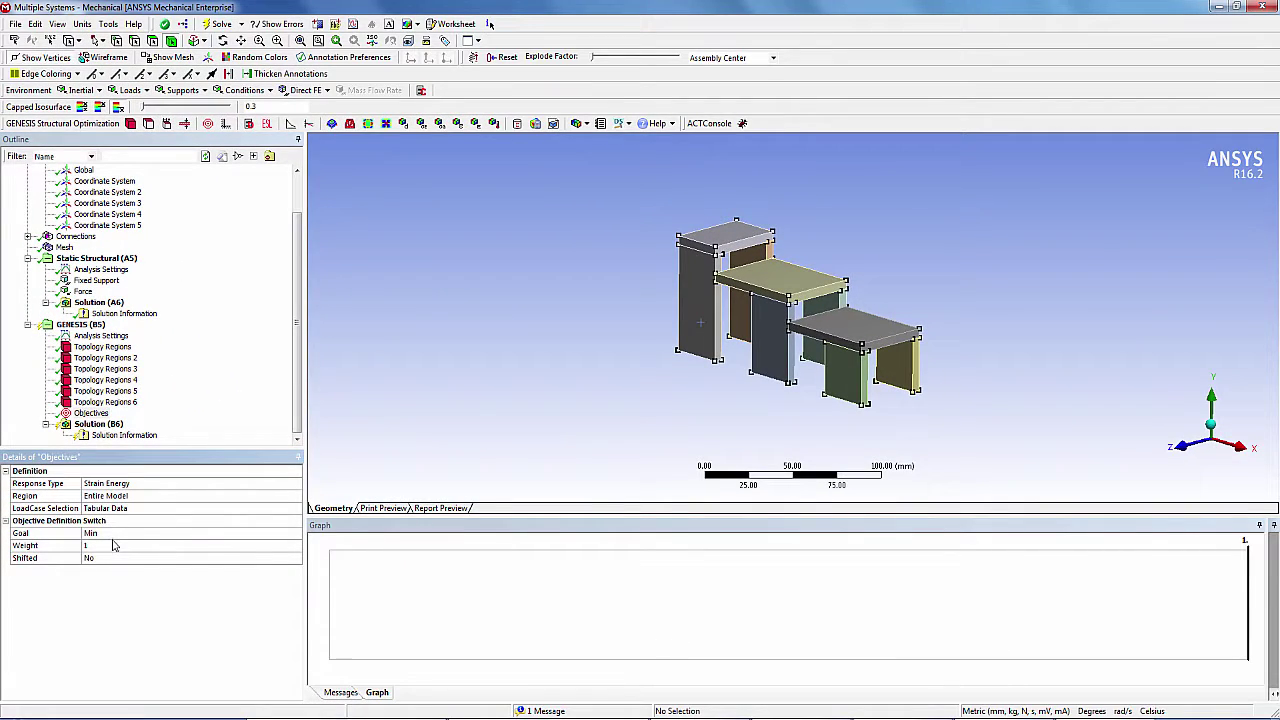
Add a topology mass fraction constraint on all designed groups with an upper bound of 0.3.
click(226, 124)
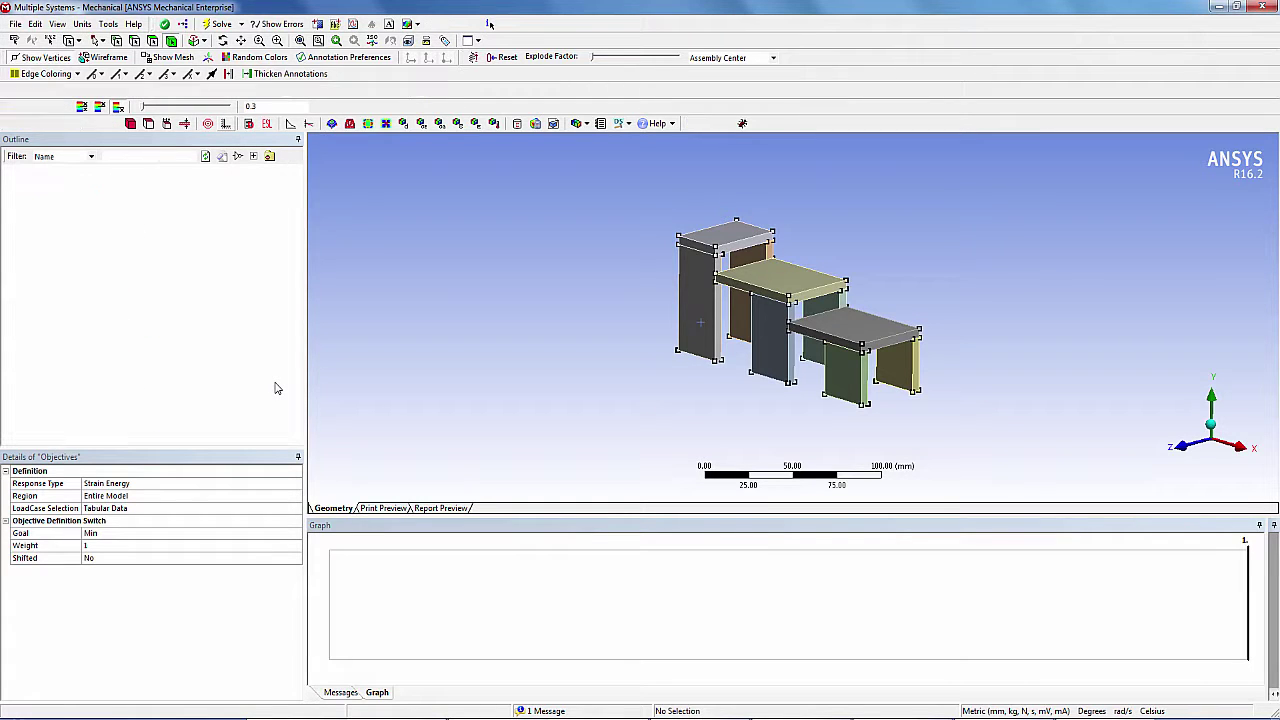
click(237, 484)
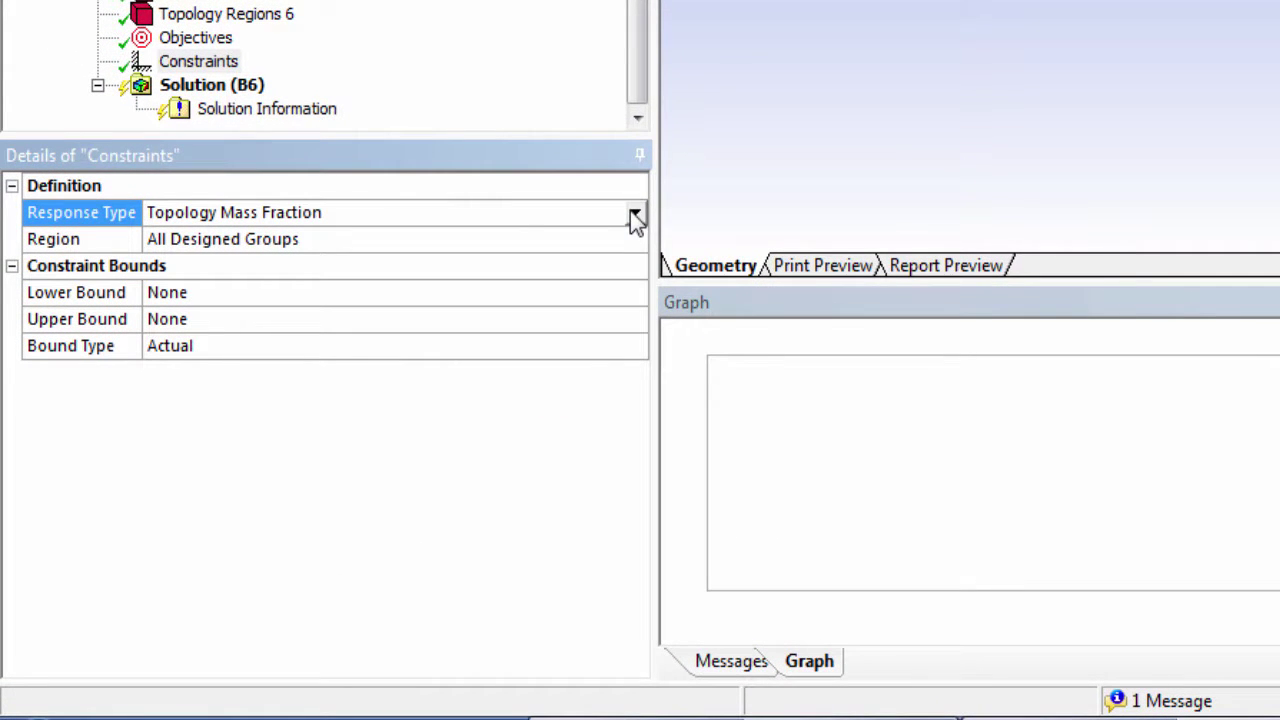
click(291, 320)
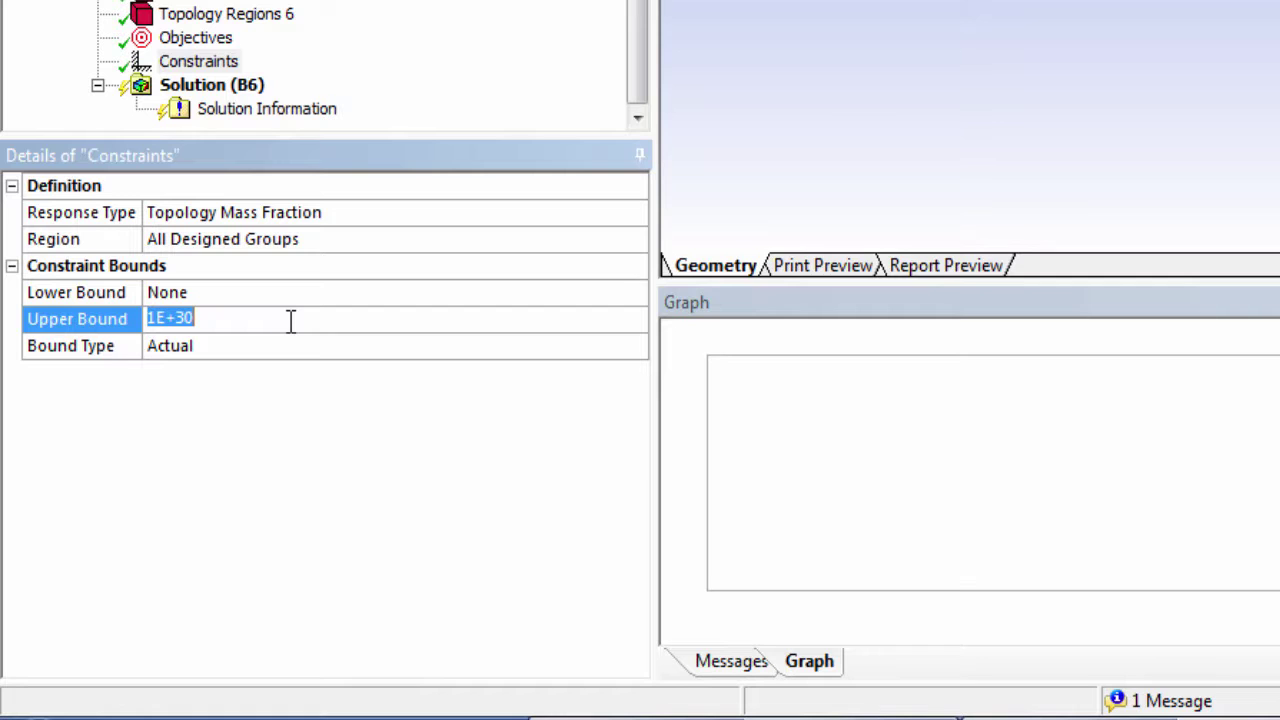
text(0.)
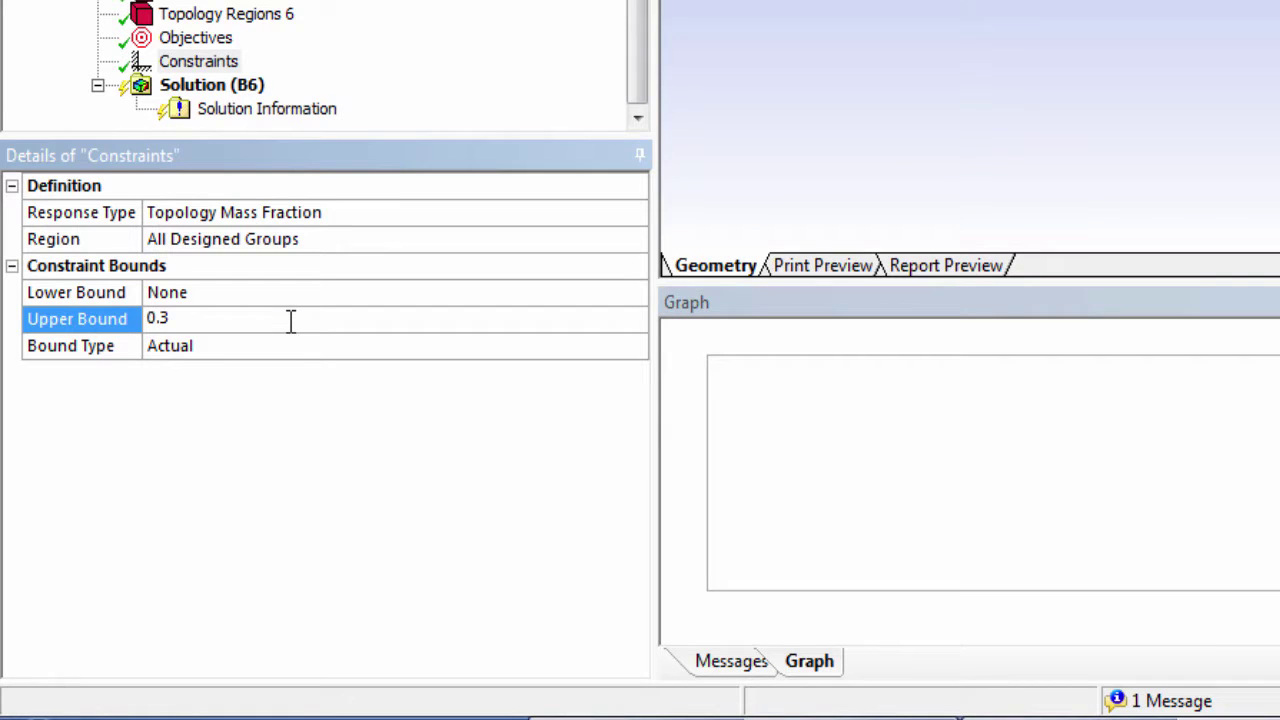
text(3)
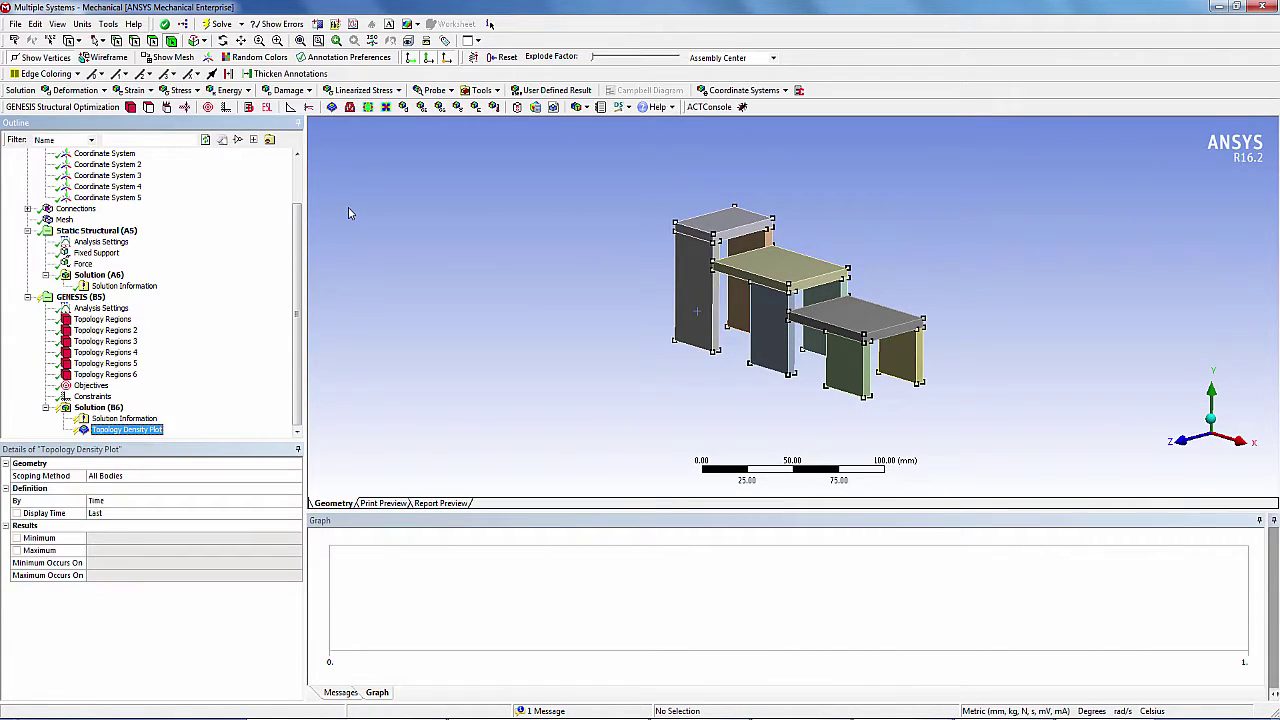
Add a Topology Density Isosurface result to the solution and solve the GENESIS (B5) system.
click(349, 107)
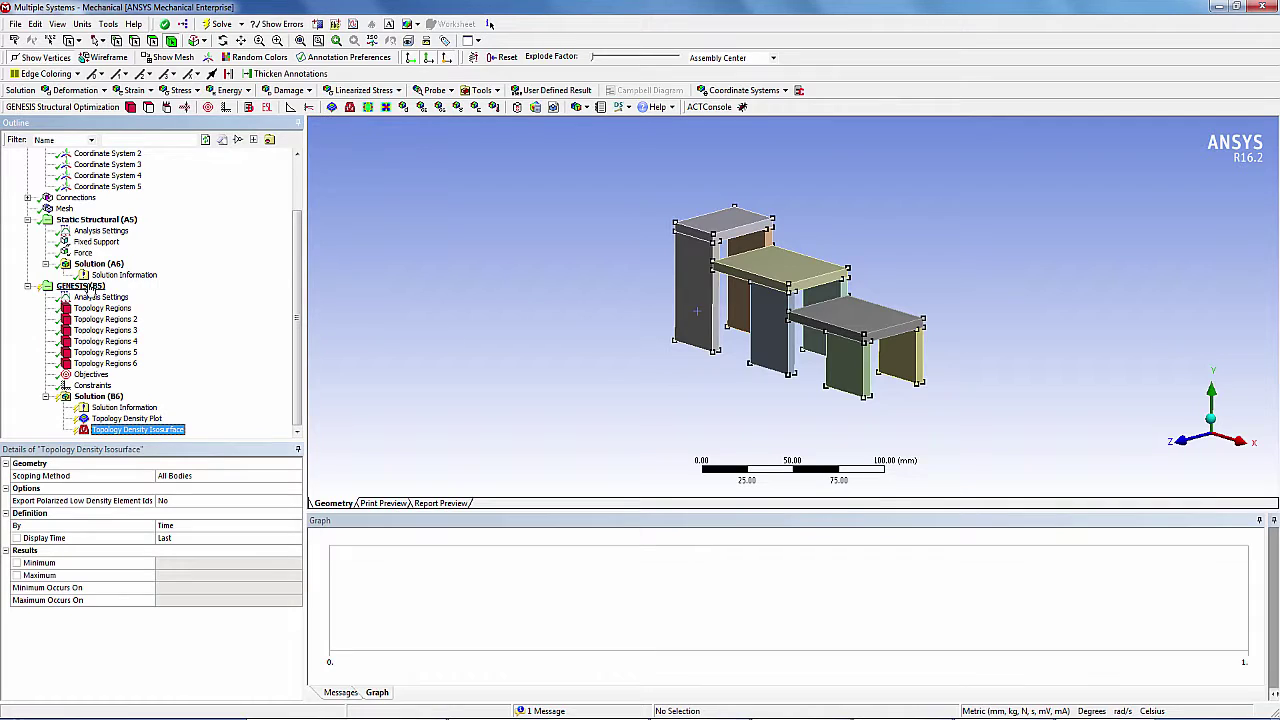
right_click(89, 290)
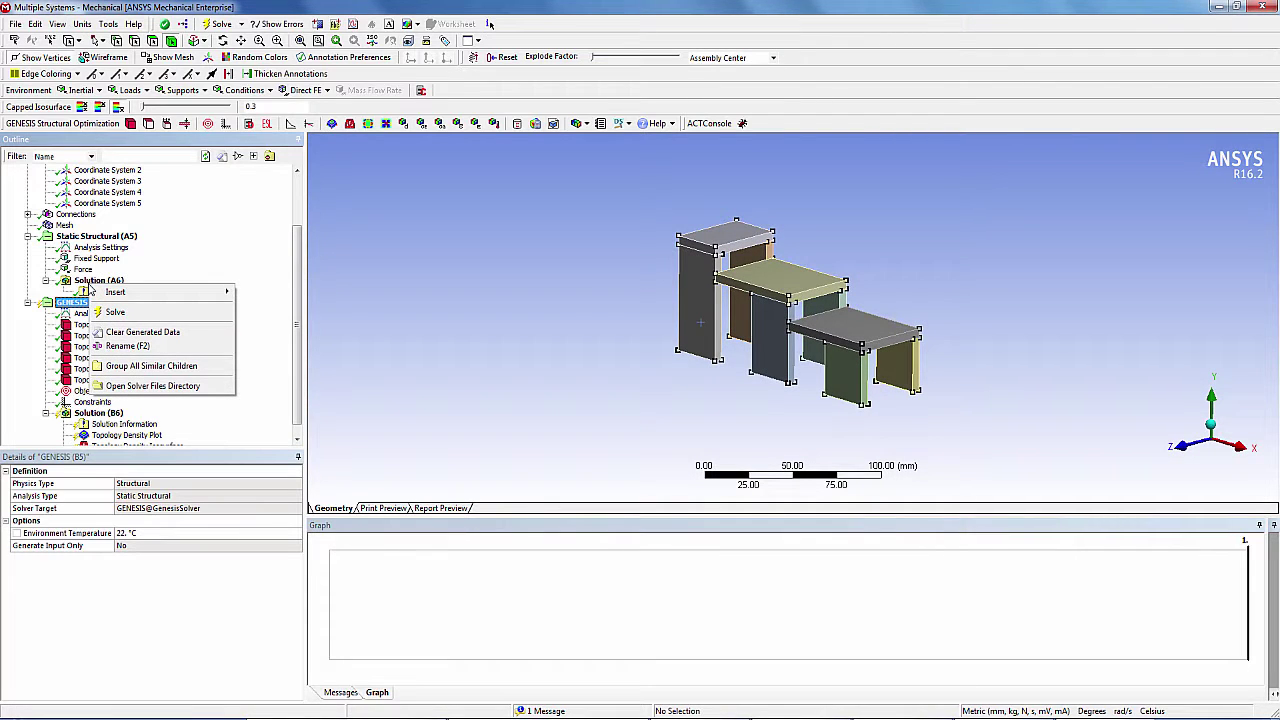
click(118, 314)
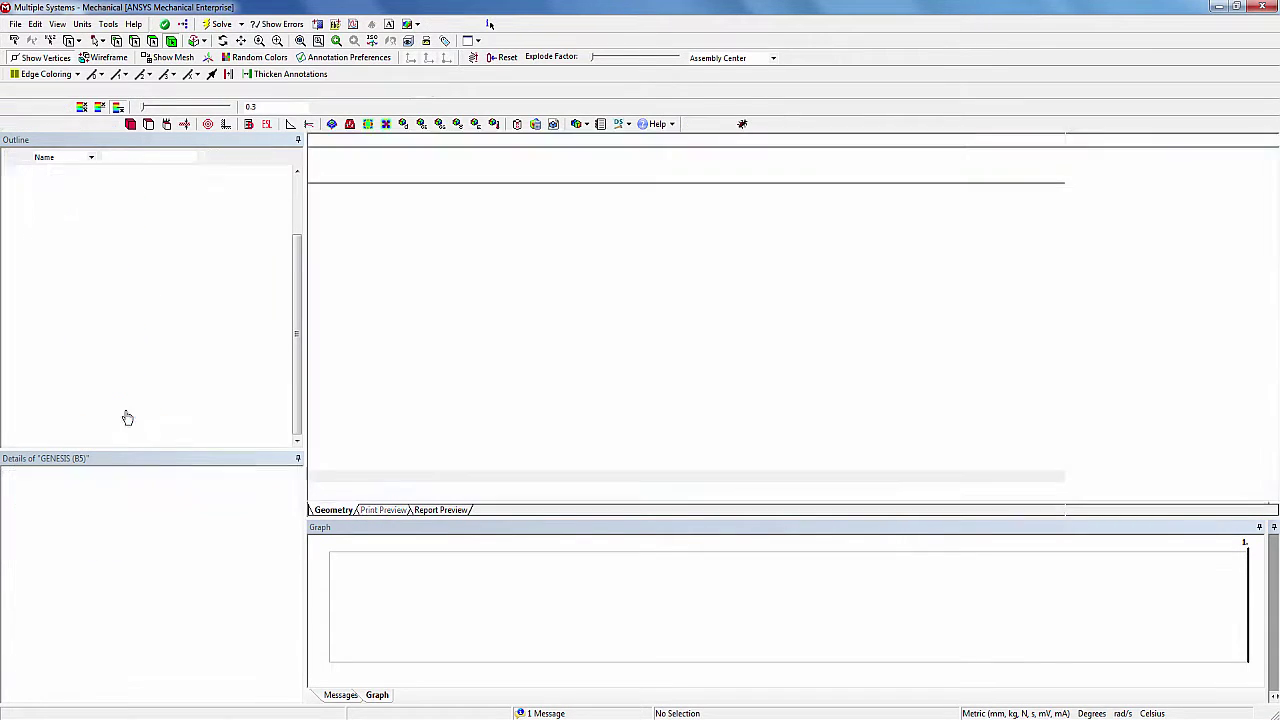
Review the design cycle history in the B6 solver output and inspect the Topology Density Isosurface in a view along the Z axis.
click(124, 414)
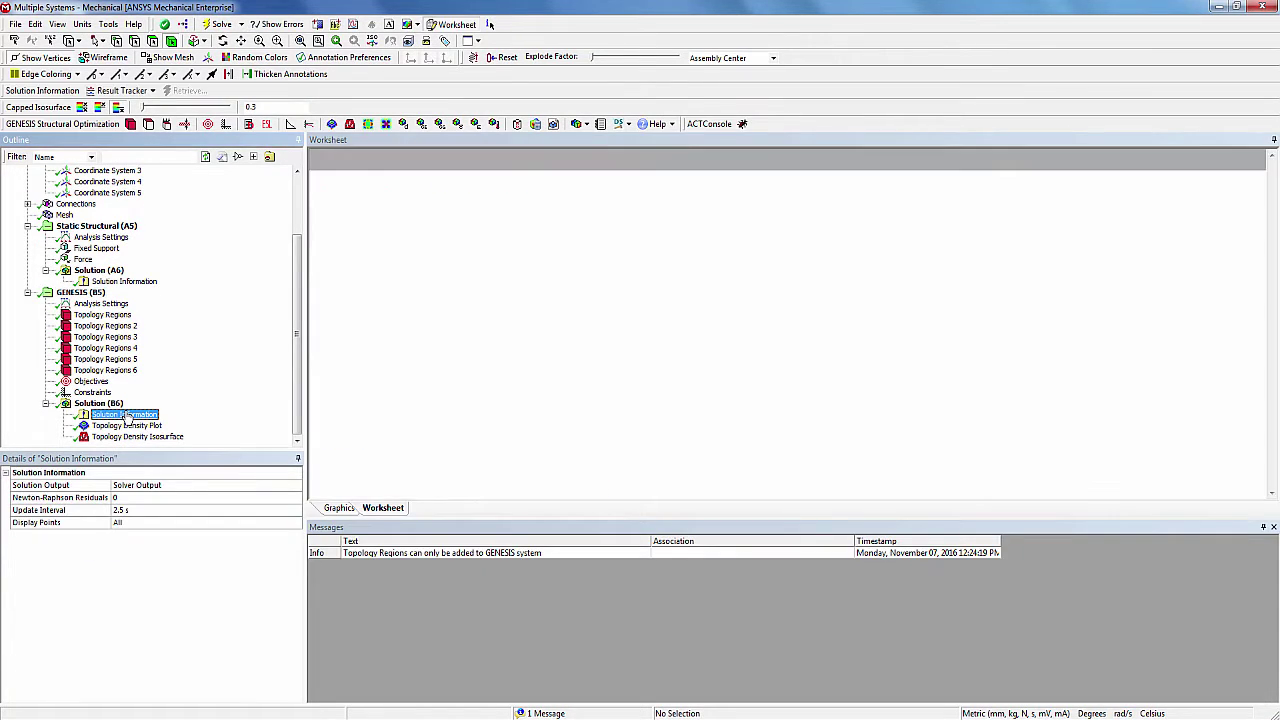
click(686, 296)
scroll(690, 305, down, 15)
scroll(740, 300, down, 10)
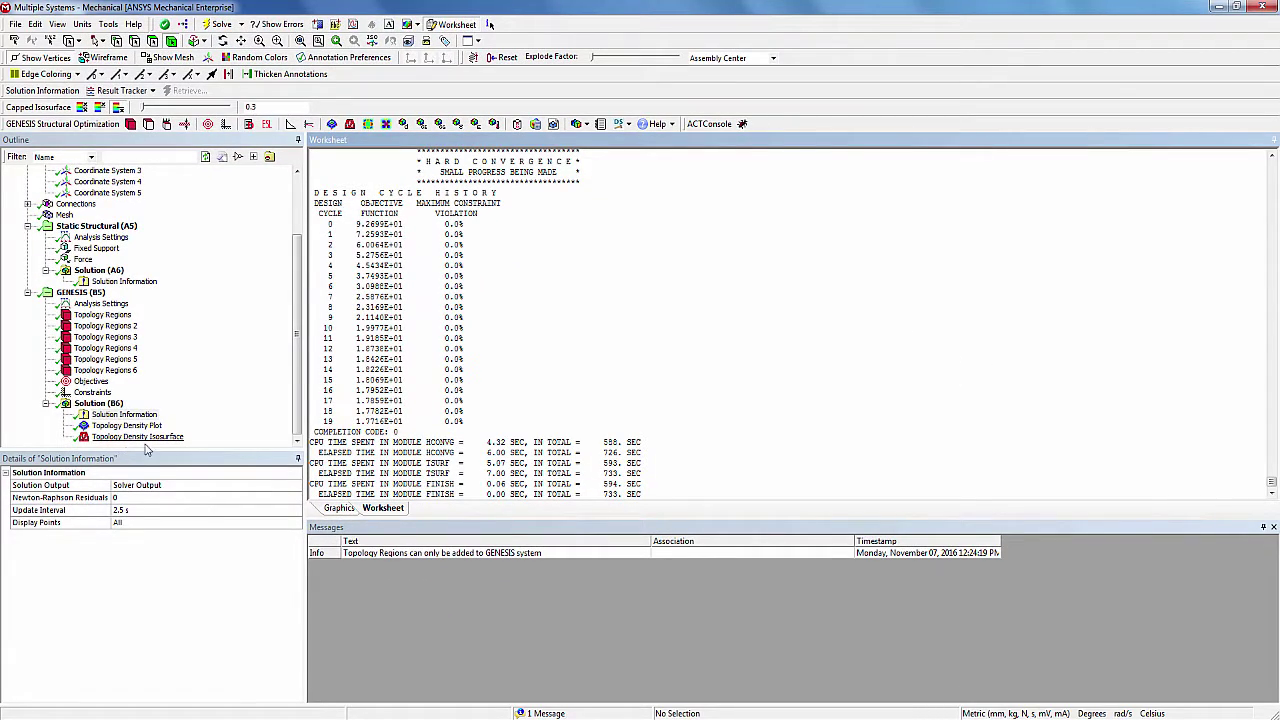
click(150, 437)
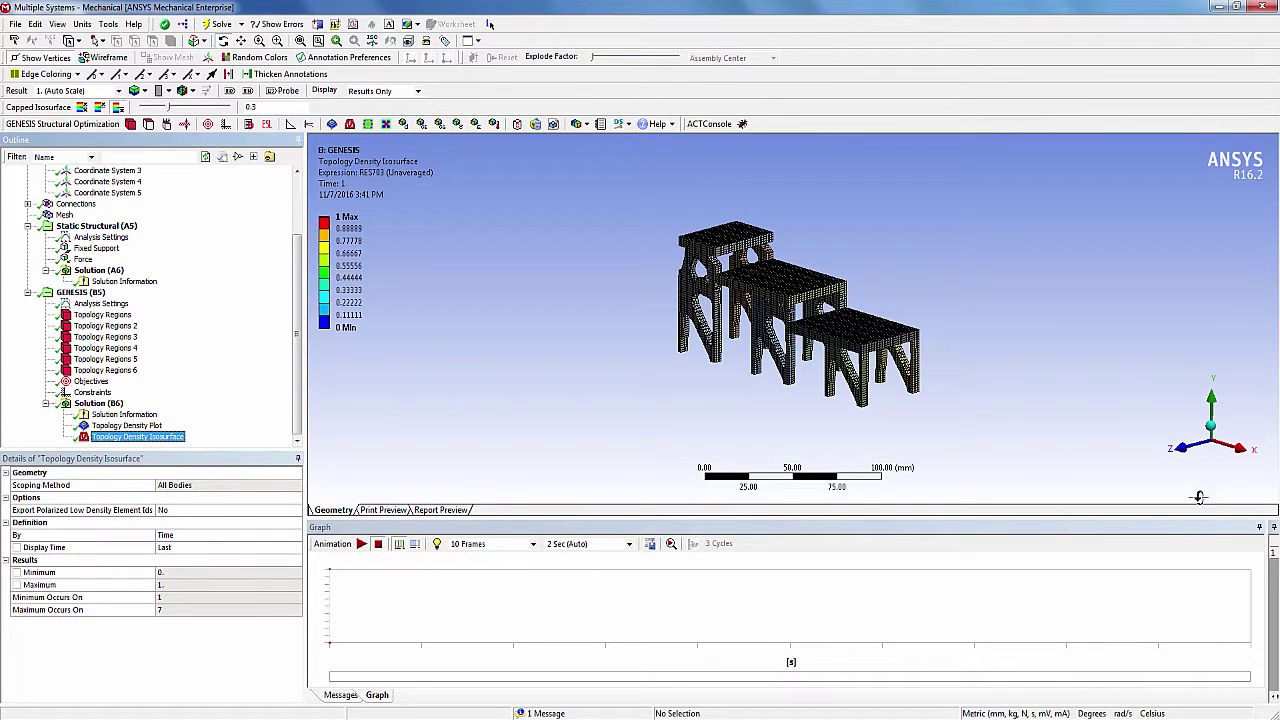
click(1189, 455)
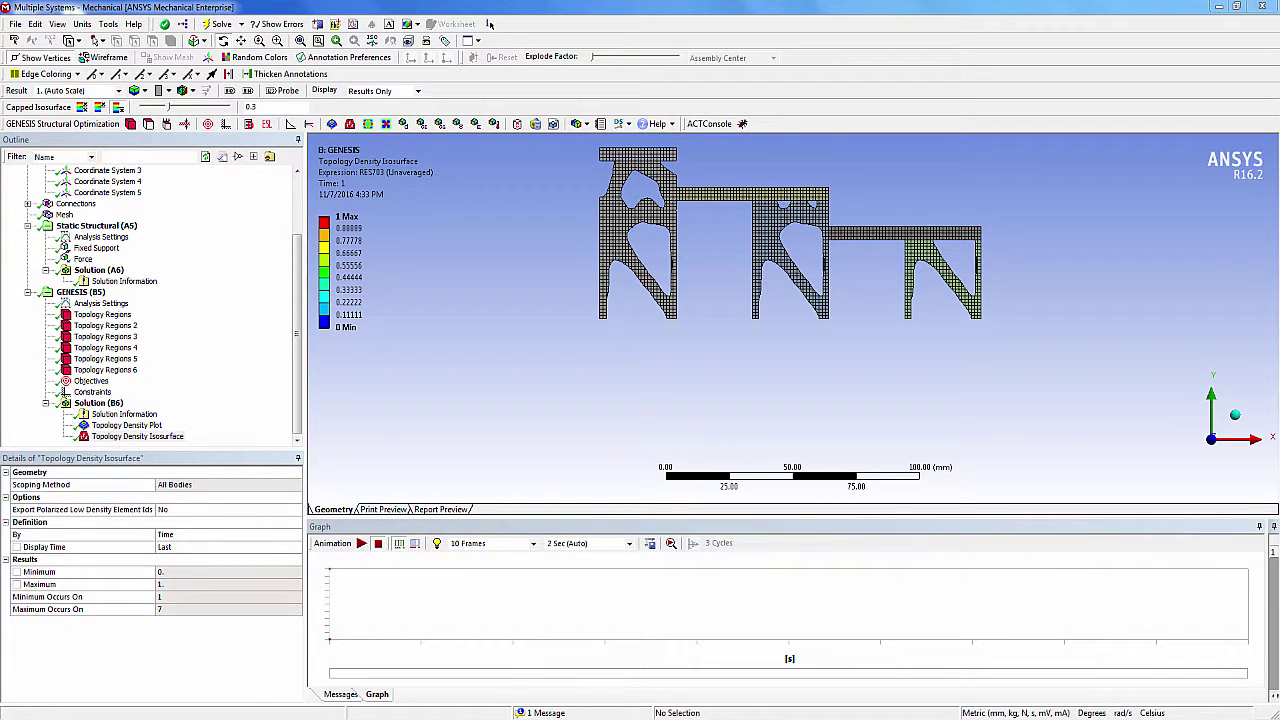
Switch to Workbench, add a second GENESIS system sharing the first one's engineering data, geometry and model, and open its setup.
click(380, 655)
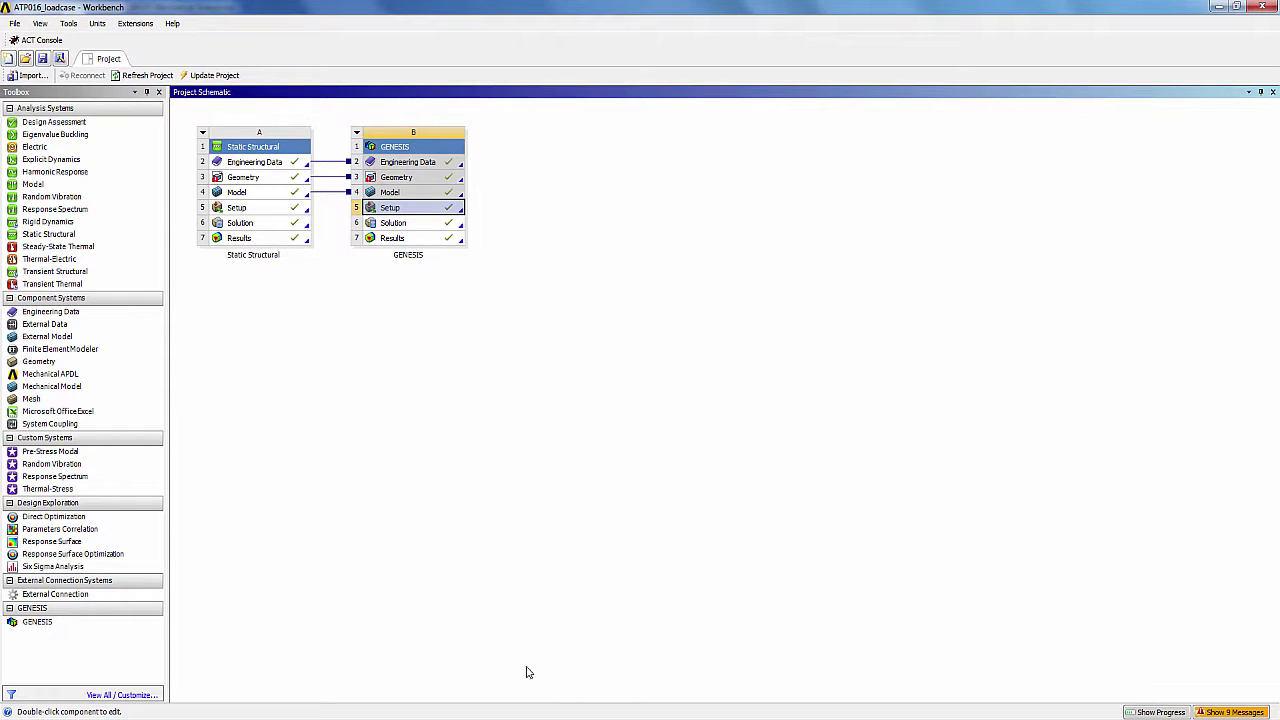
drag(38, 624, 443, 200)
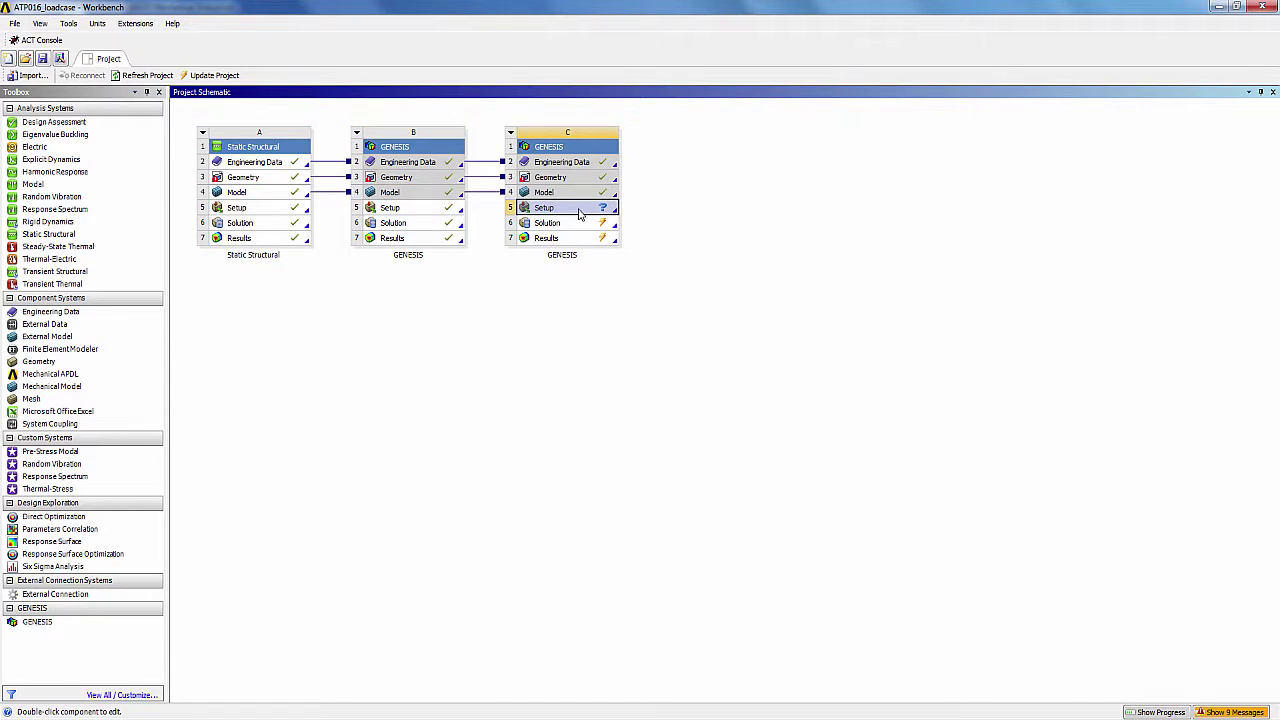
double_click(579, 213)
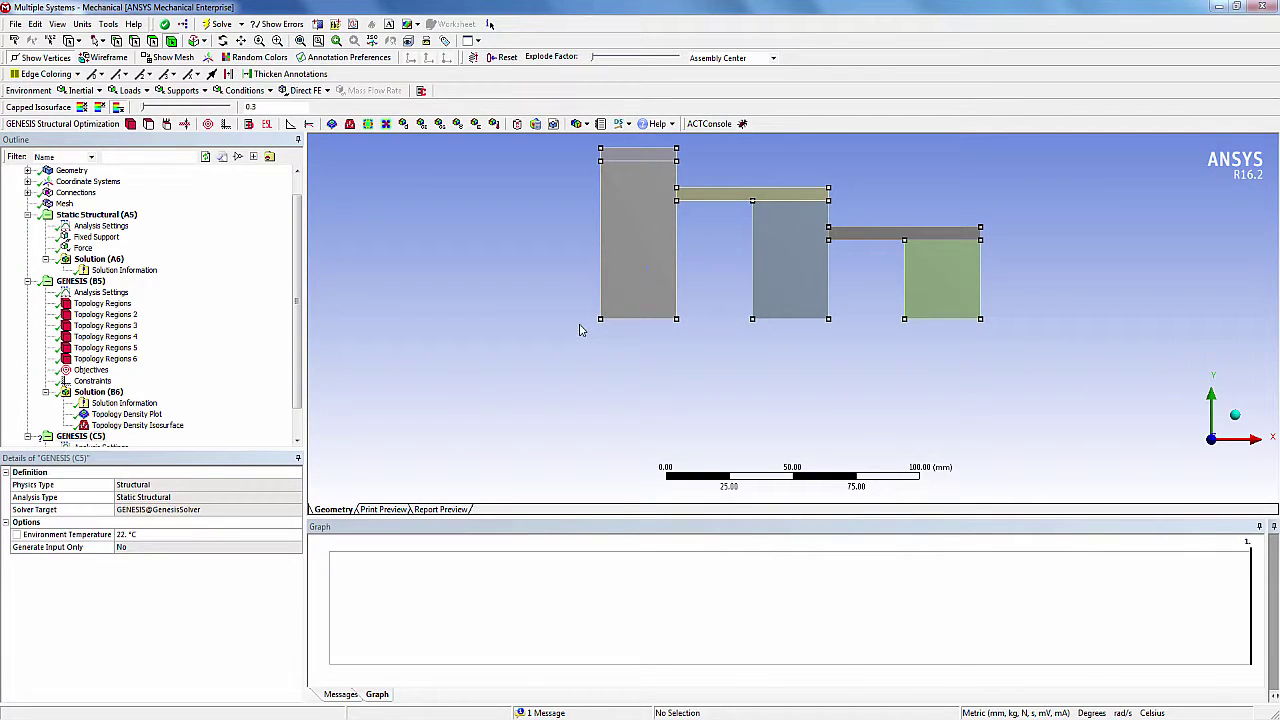
Copy all six topology regions, the objective and the constraint from GENESIS (B5) into GENESIS (C5).
drag(296, 371, 303, 416)
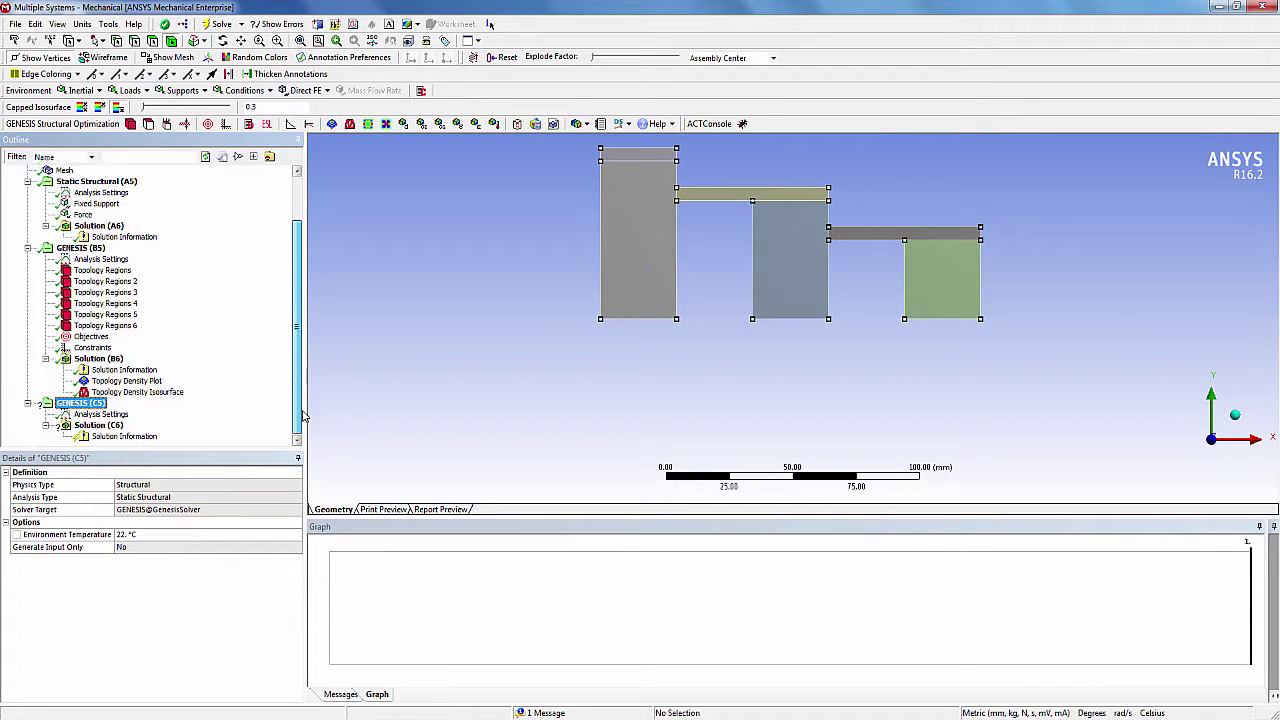
click(101, 414)
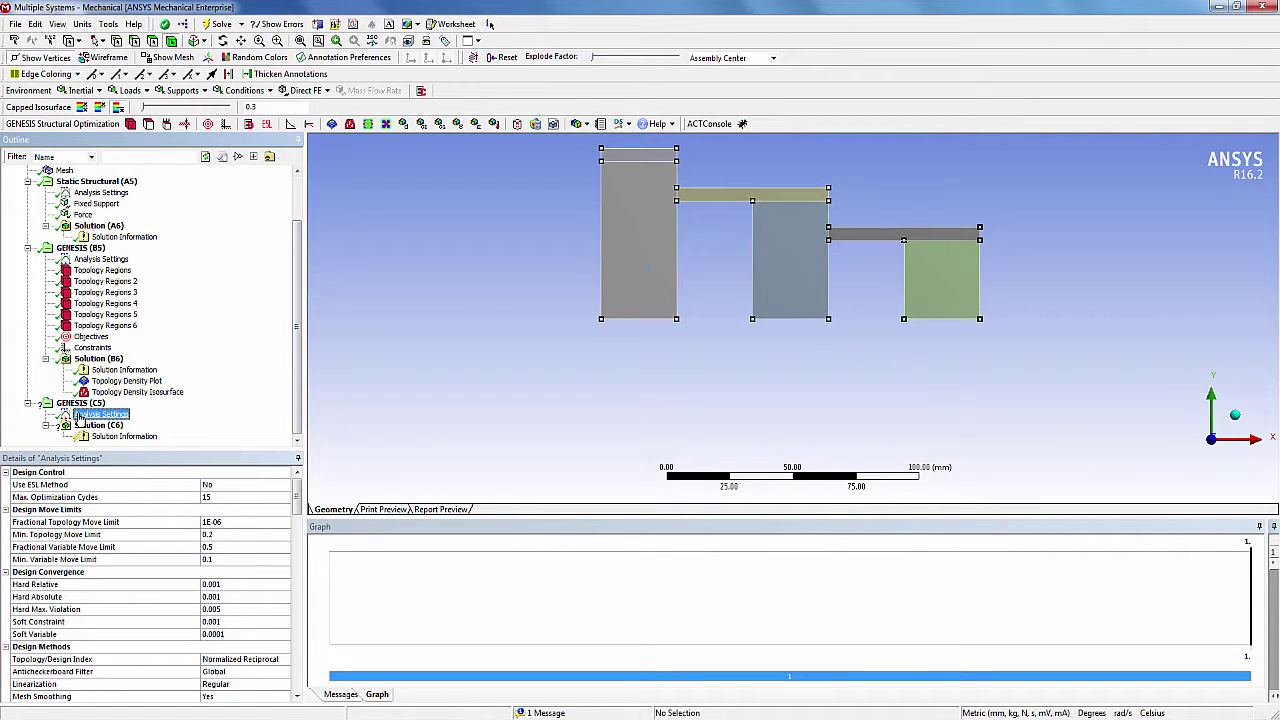
click(102, 271)
ctrl+click(105, 281)
ctrl+click(106, 292)
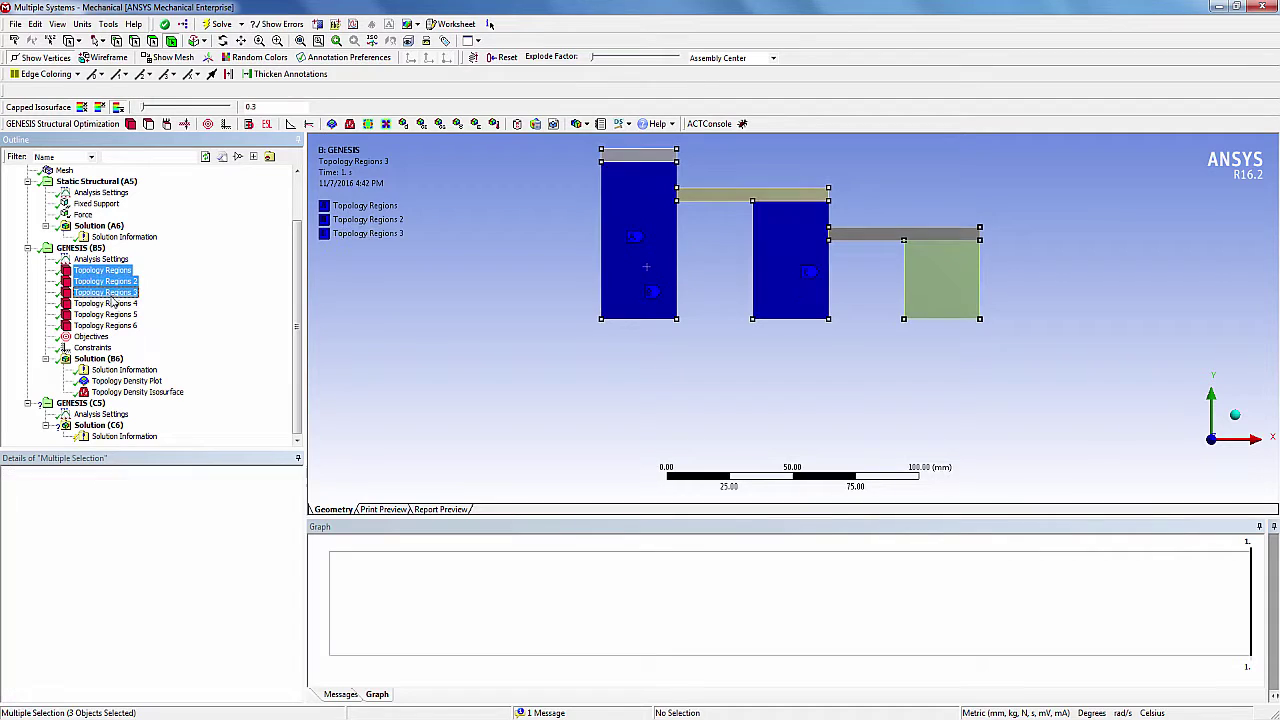
ctrl+click(110, 303)
ctrl+click(106, 314)
ctrl+click(106, 325)
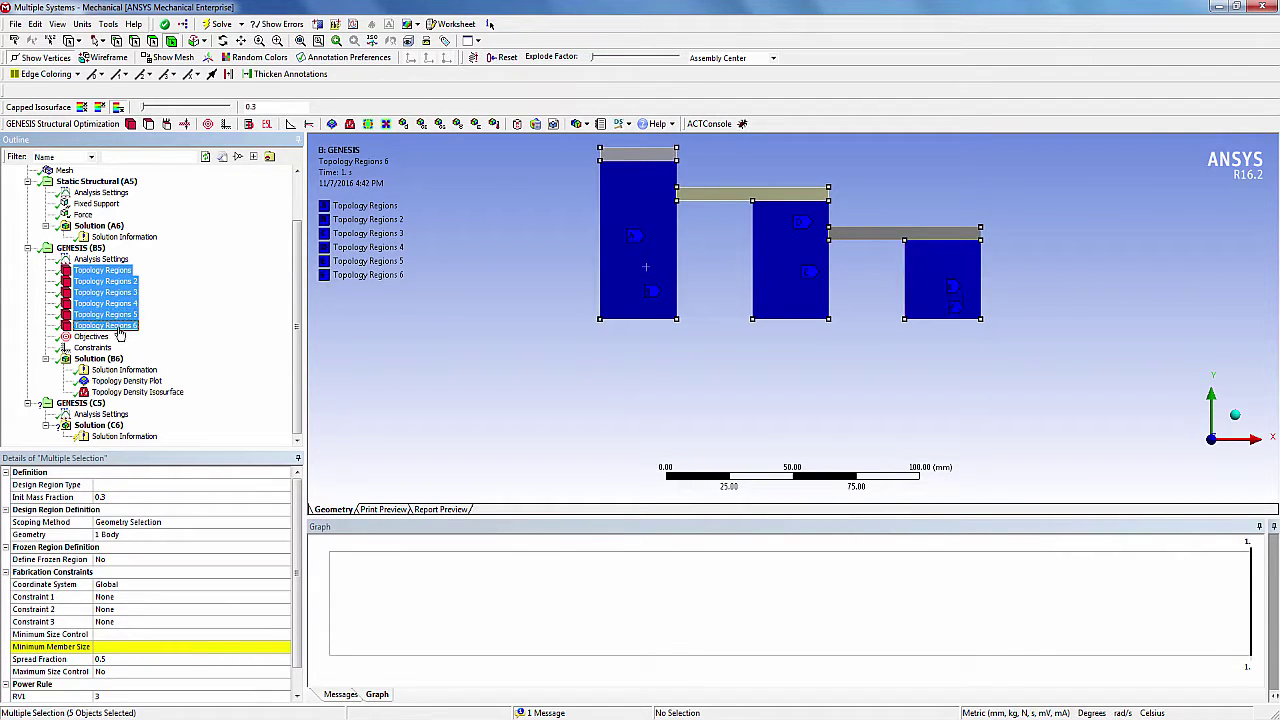
ctrl+click(100, 337)
ctrl+click(100, 347)
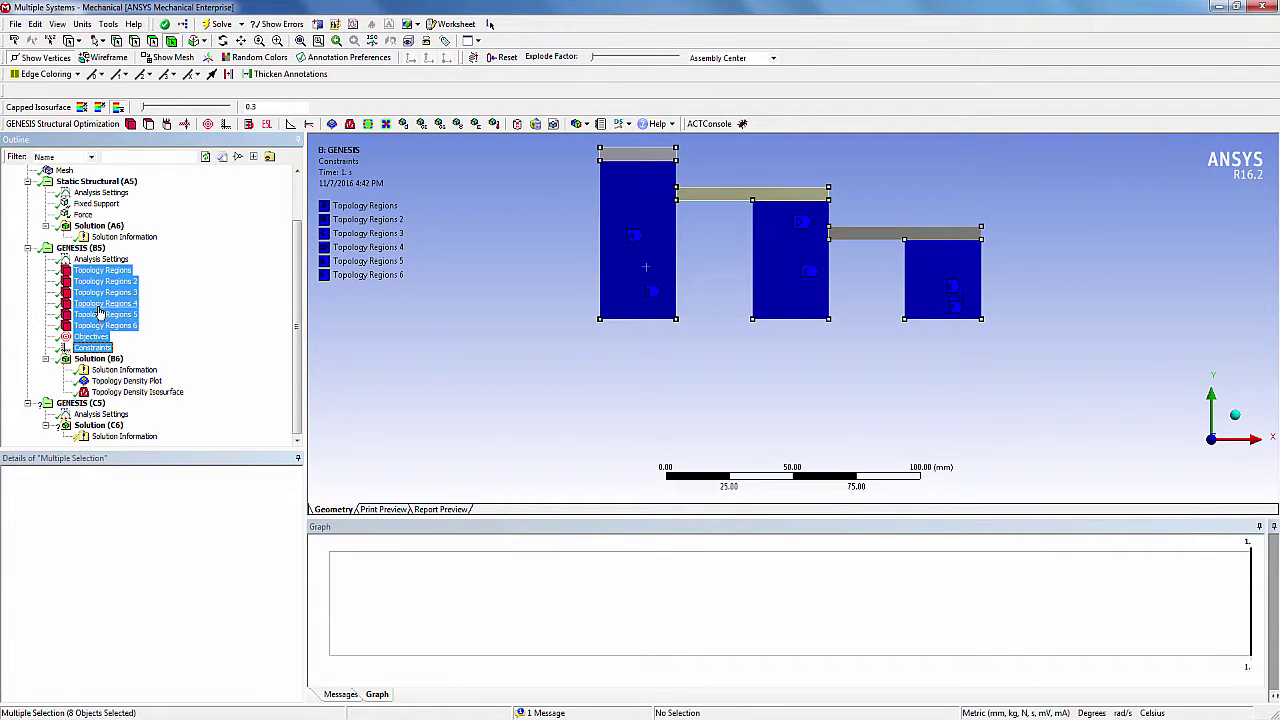
right_click(100, 311)
key(Escape)
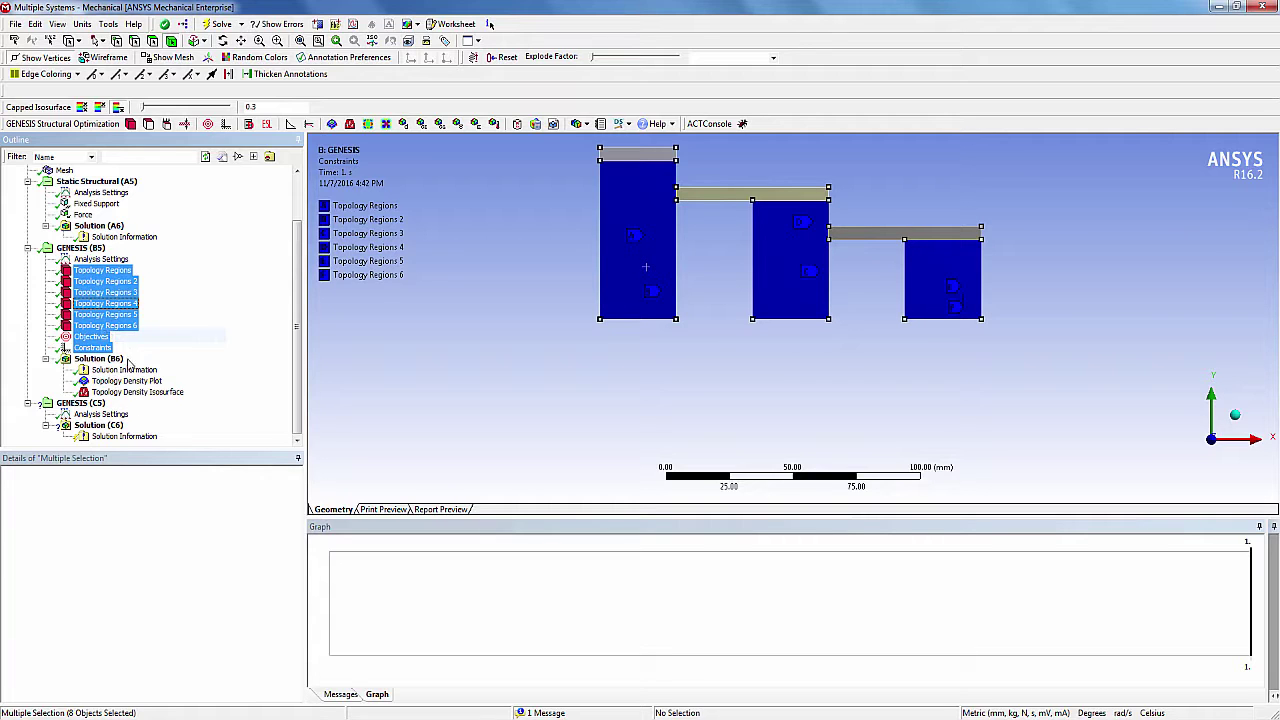
right_click(93, 405)
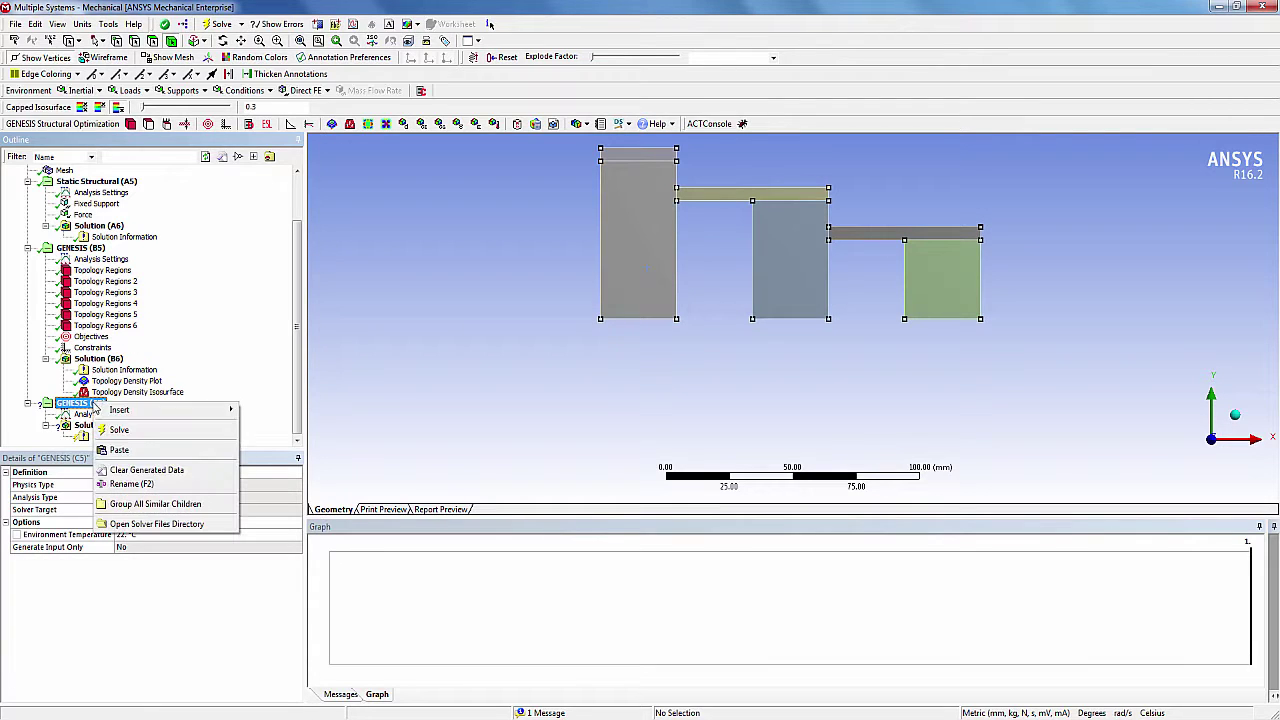
click(128, 451)
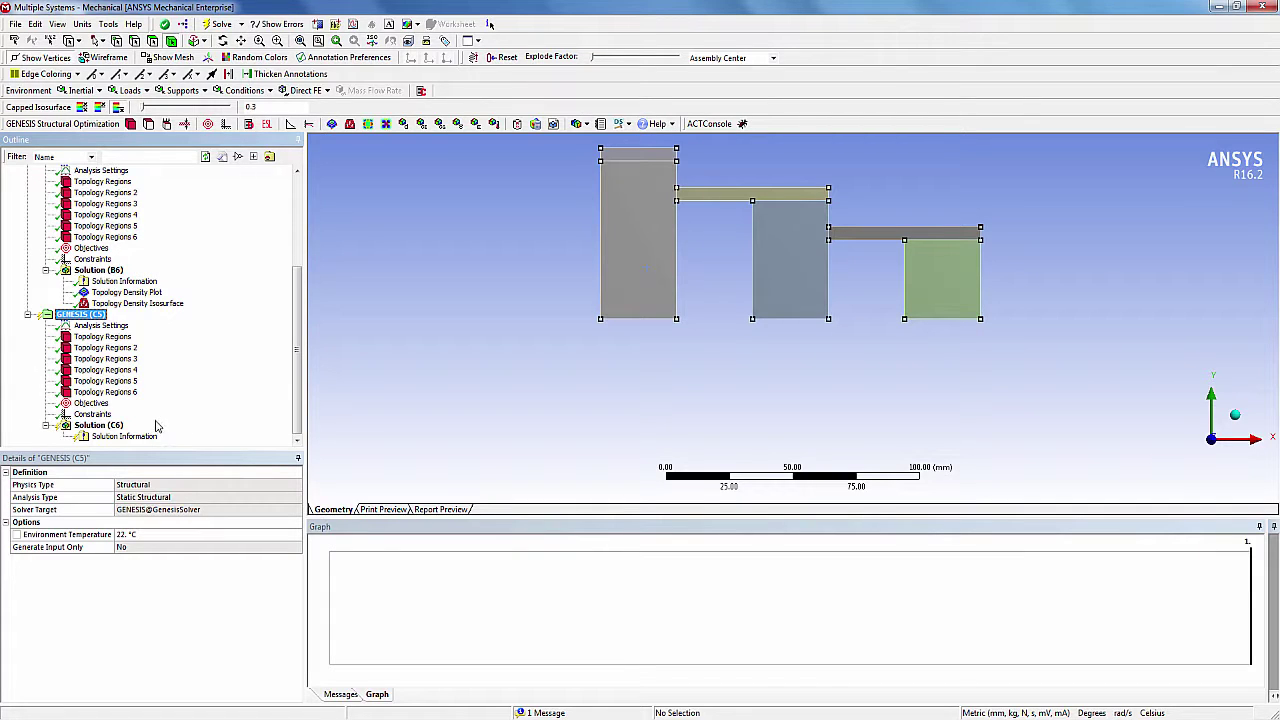
Set the maximum optimization cycles in the GENESIS (C5) analysis settings to 25.
click(128, 336)
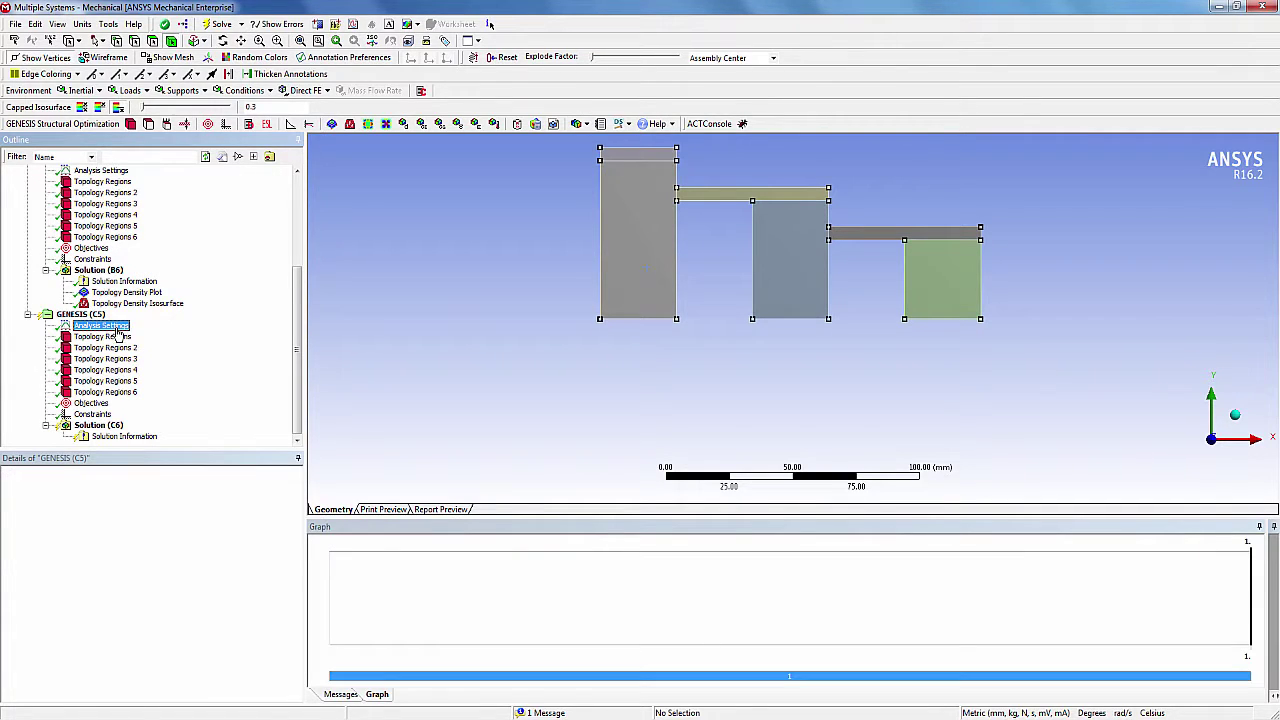
click(235, 497)
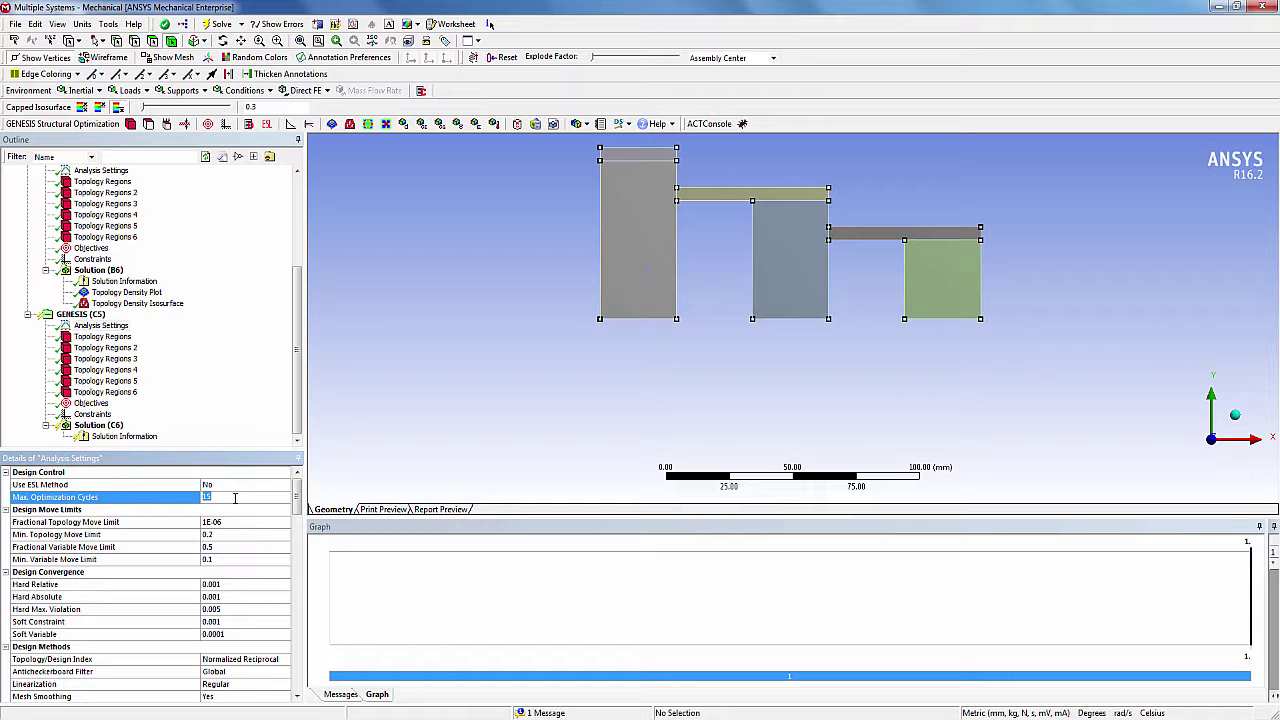
text(25)
key(Return)
Set the clone Scale Y to 0.75 for Topology Regions 3 and 4, the middle table's legs, in GENESIS (C5).
click(105, 347)
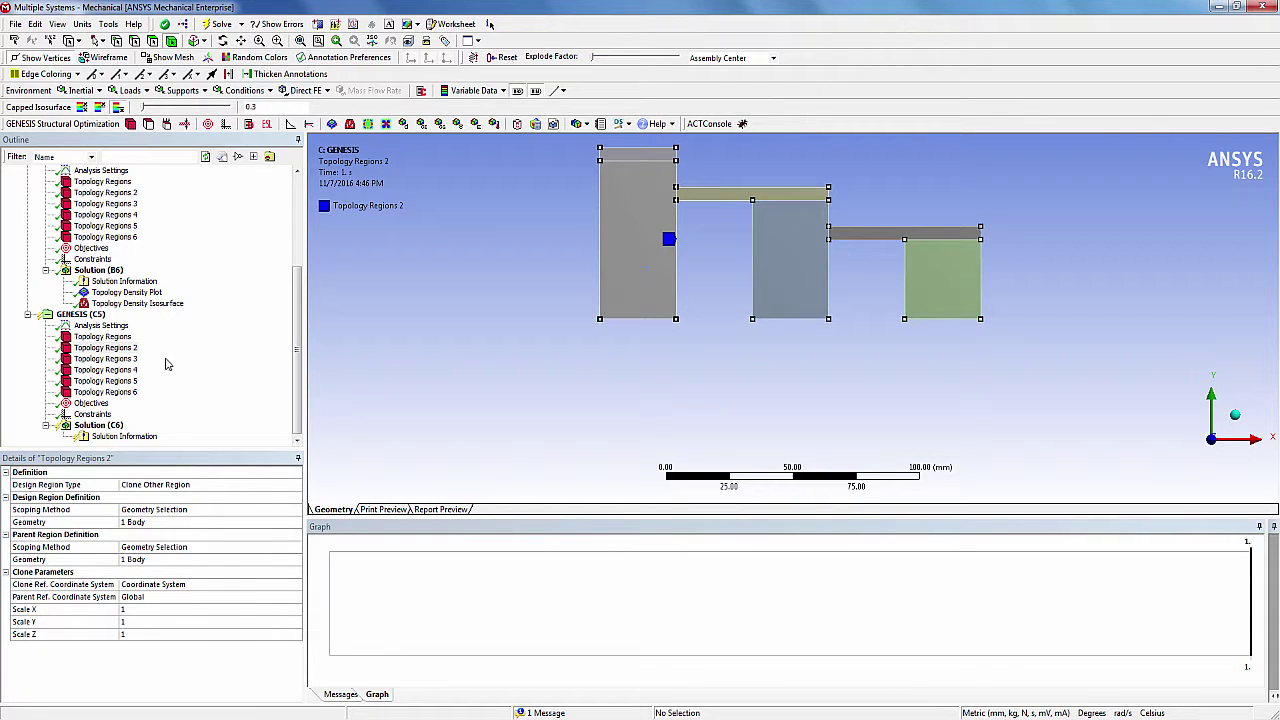
click(126, 360)
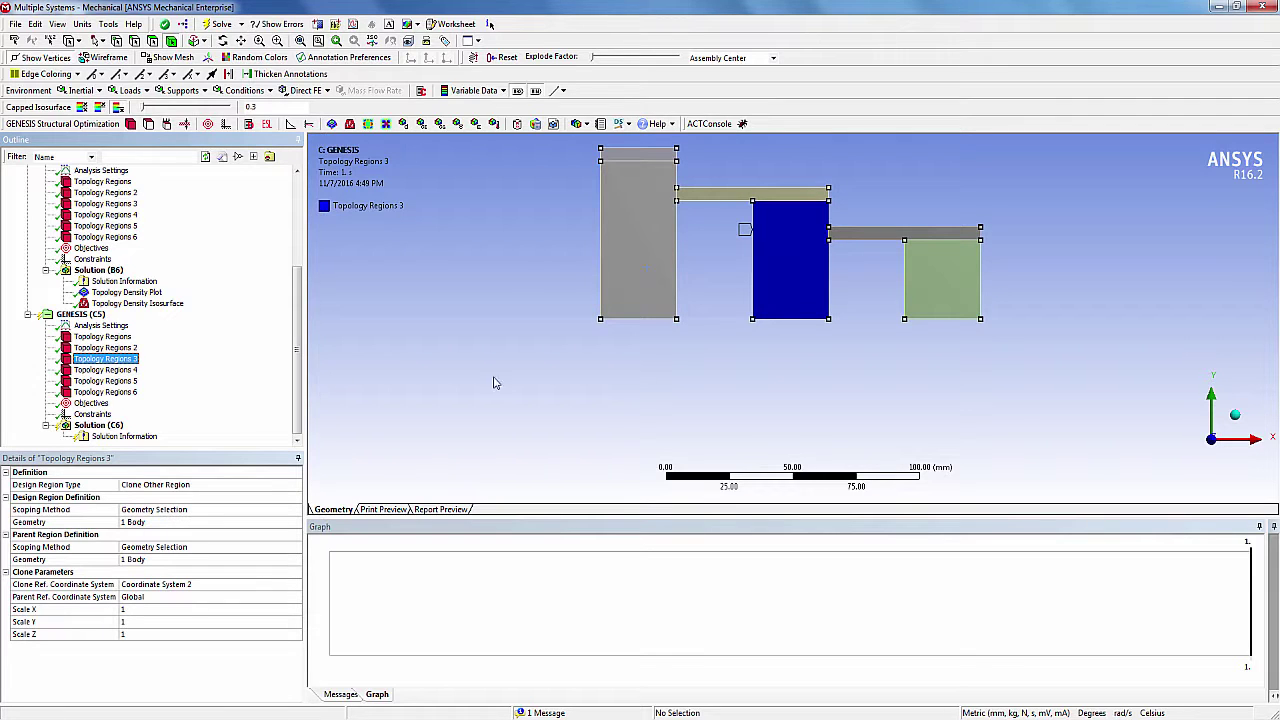
click(371, 41)
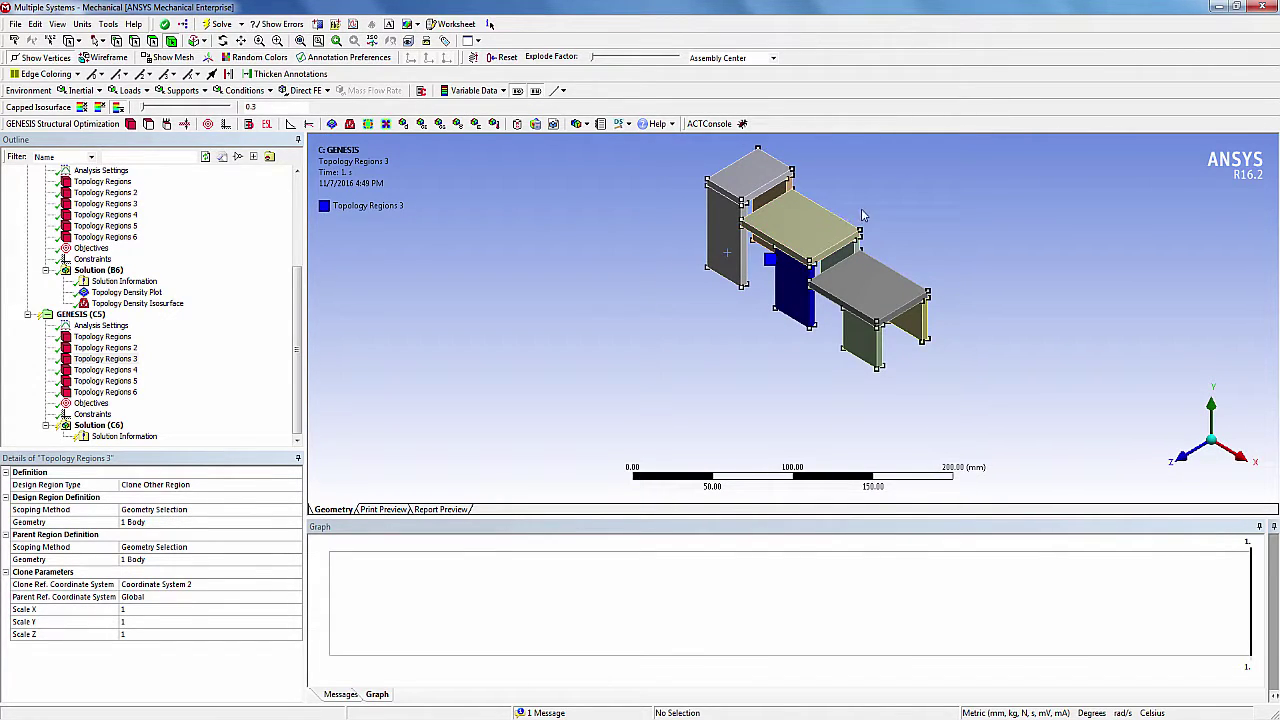
ctrl+middle_drag(866, 210, 852, 231)
scroll(845, 250, up, 2)
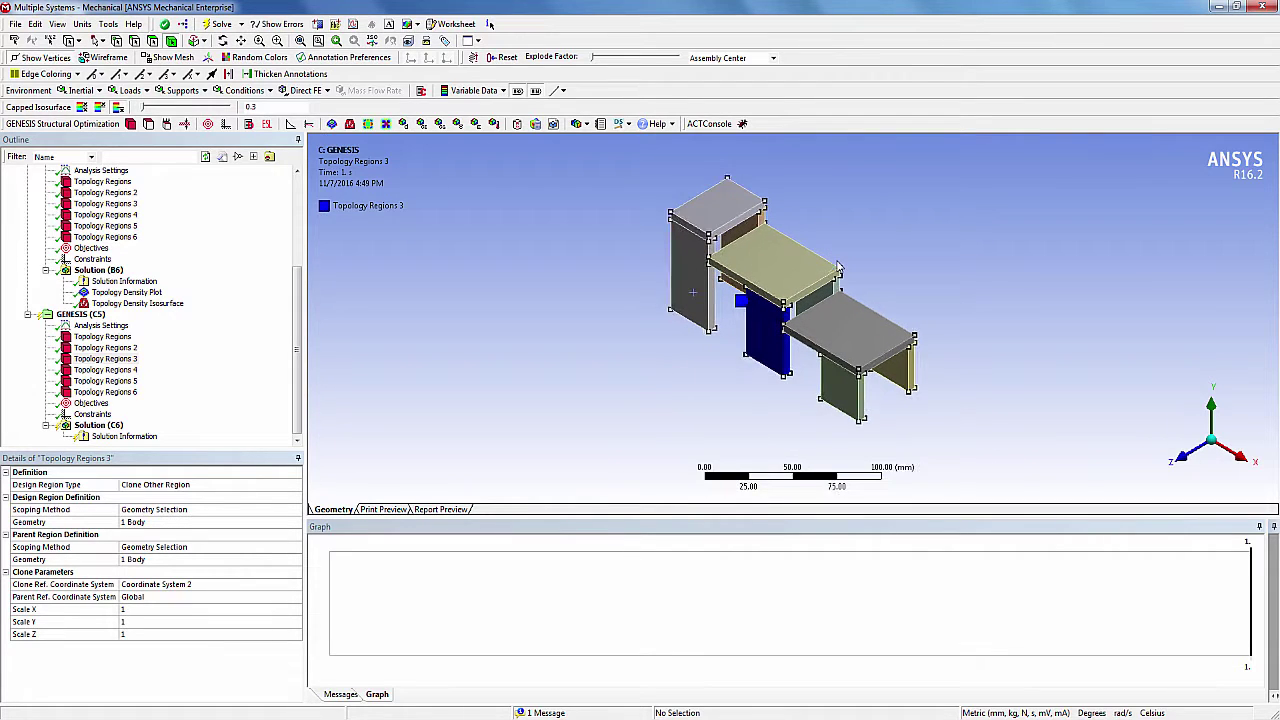
click(105, 358)
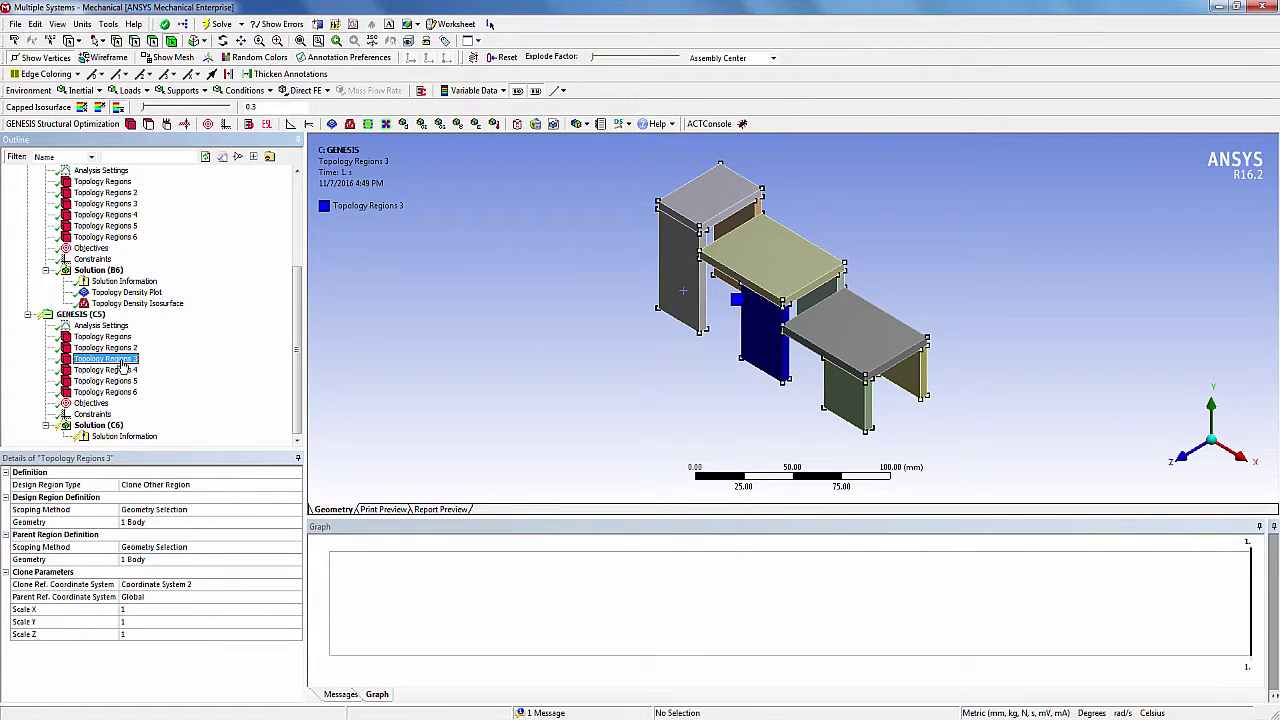
click(186, 620)
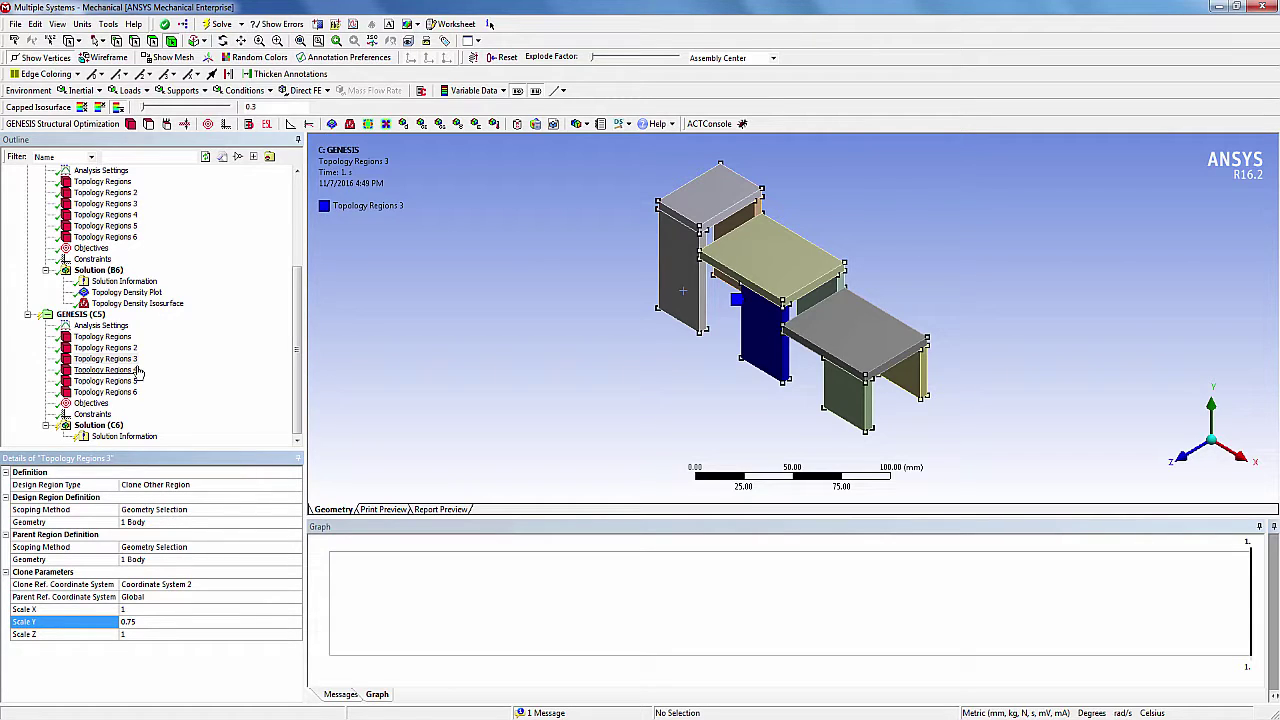
click(105, 370)
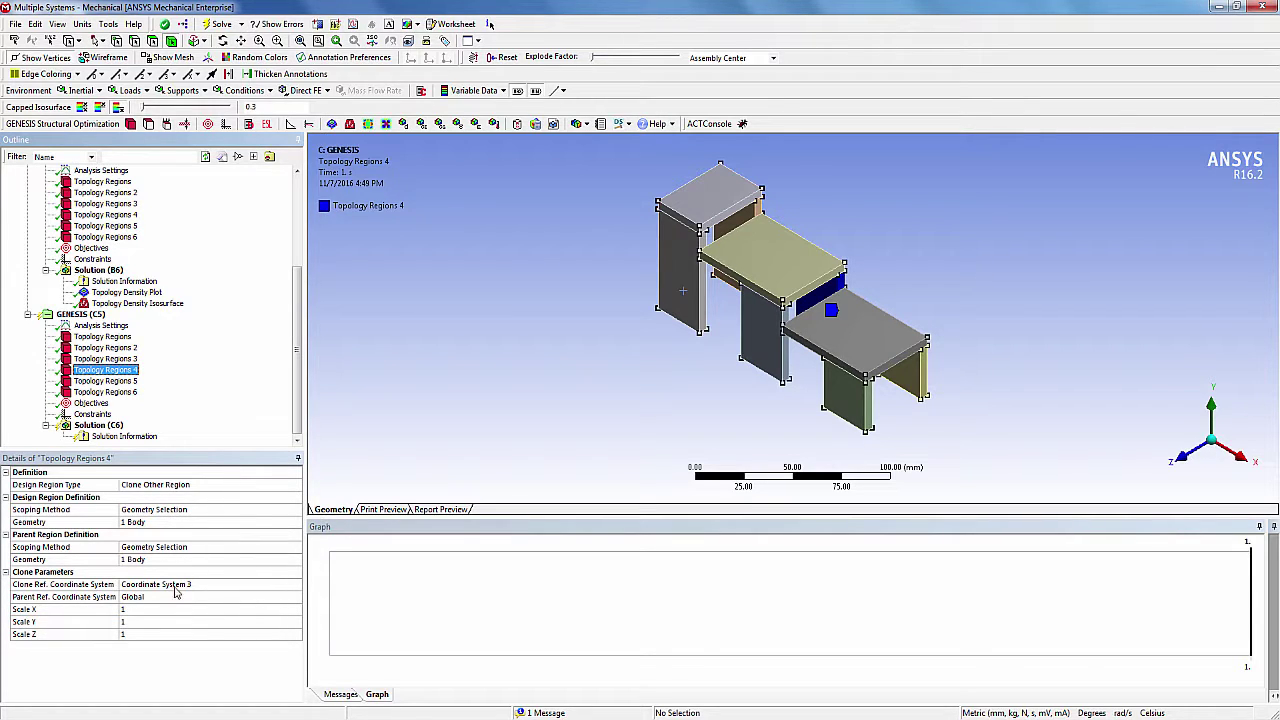
click(153, 621)
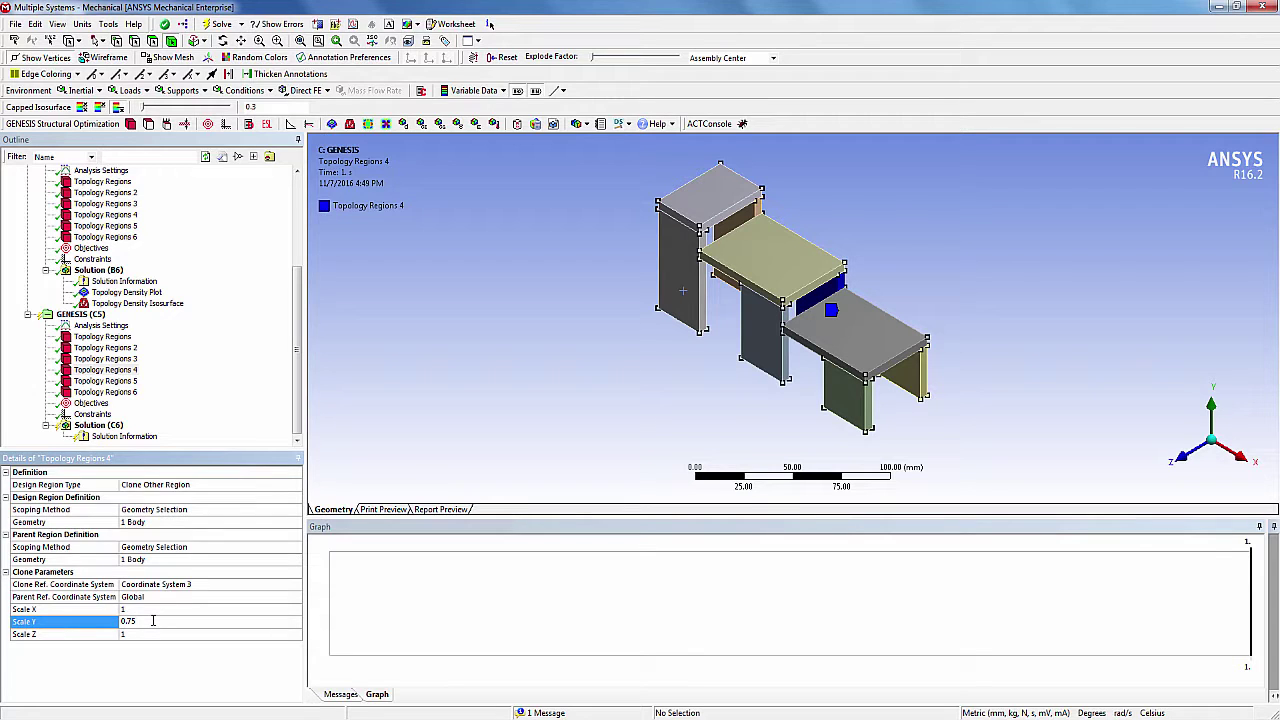
Set the clone Scale Y to 0.5 for Topology Regions 5 and 6, the shortest table's legs, in GENESIS (C5).
click(118, 382)
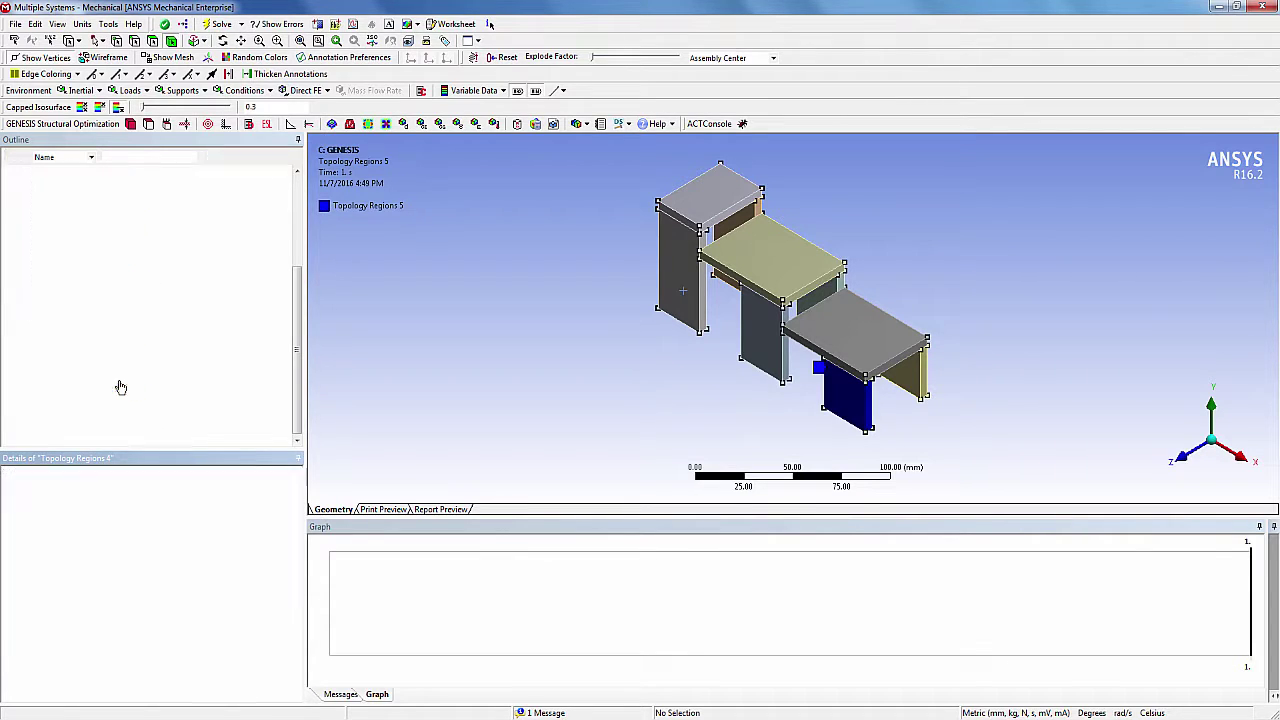
click(146, 621)
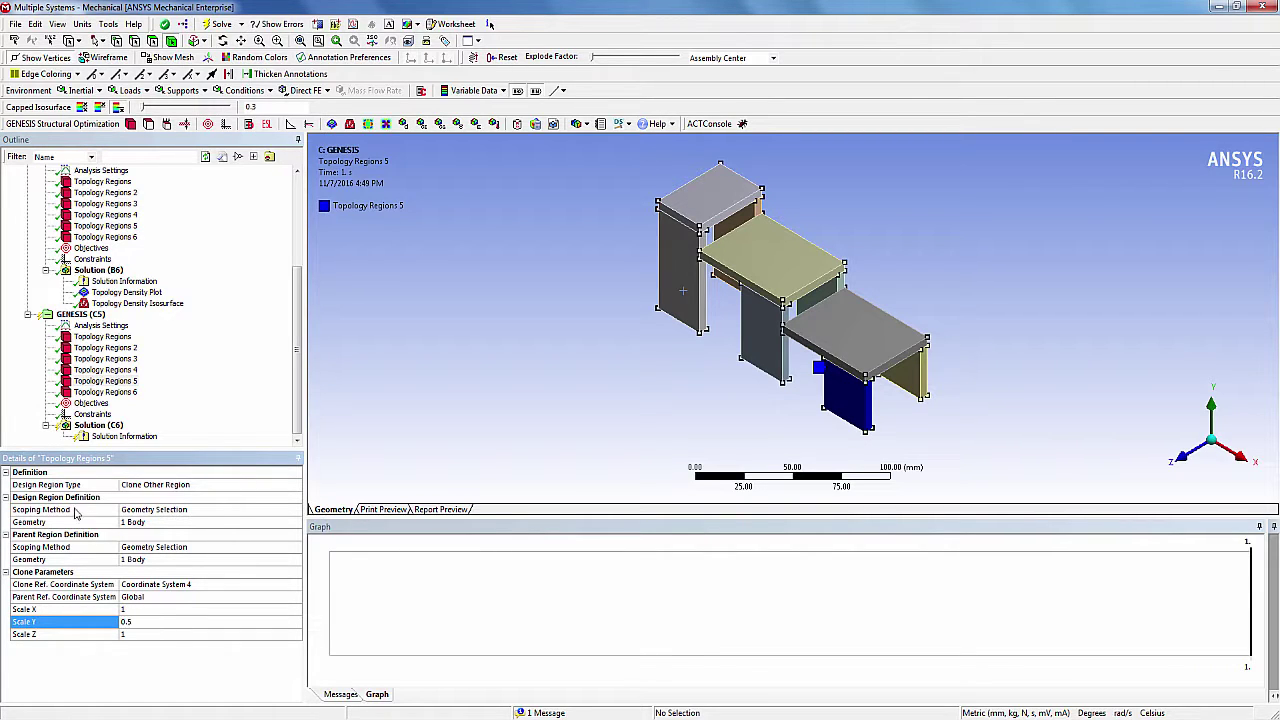
click(108, 391)
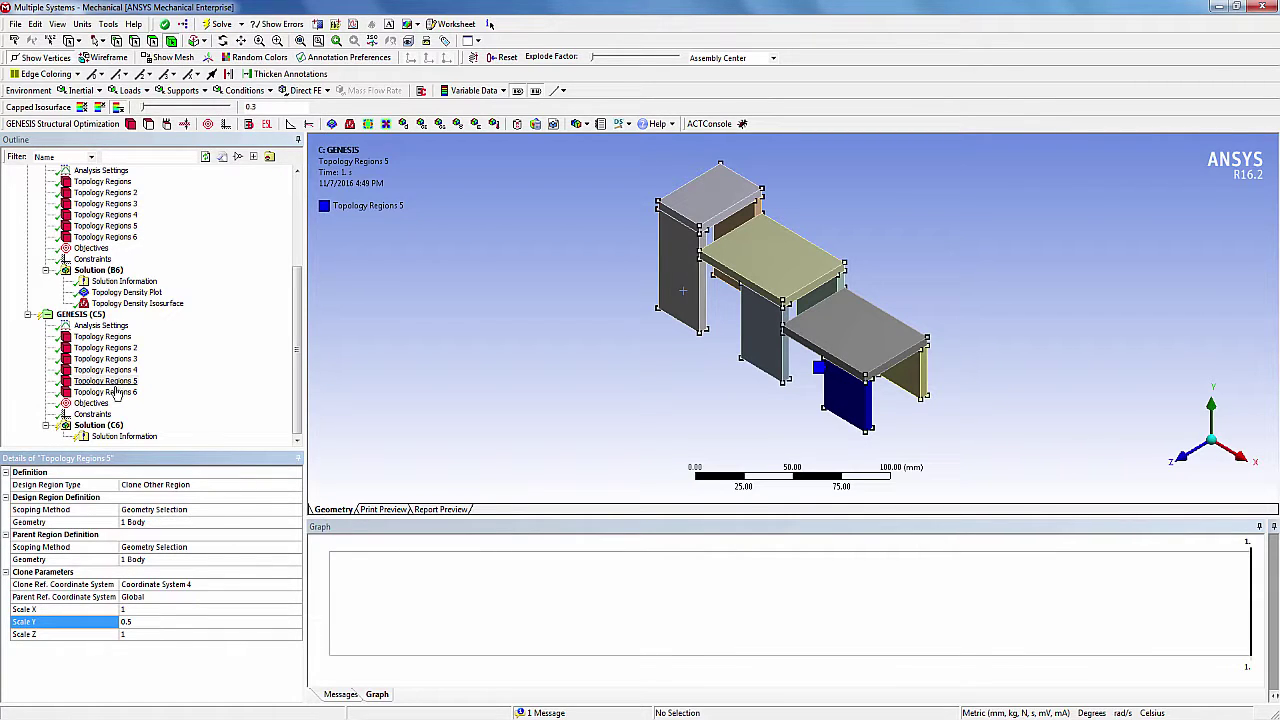
click(132, 622)
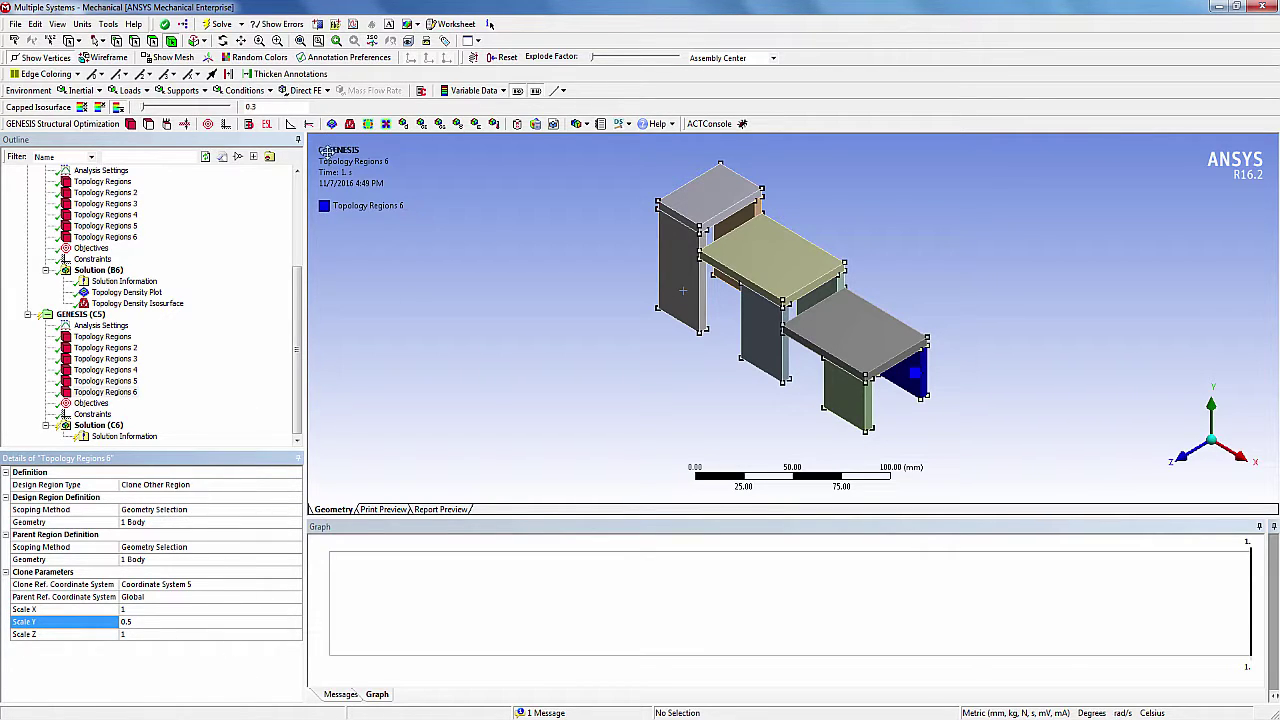
Add Topology Density Plot and Topology Density Isosurface results to Solution (C6) and solve the GENESIS (C5) system.
click(332, 123)
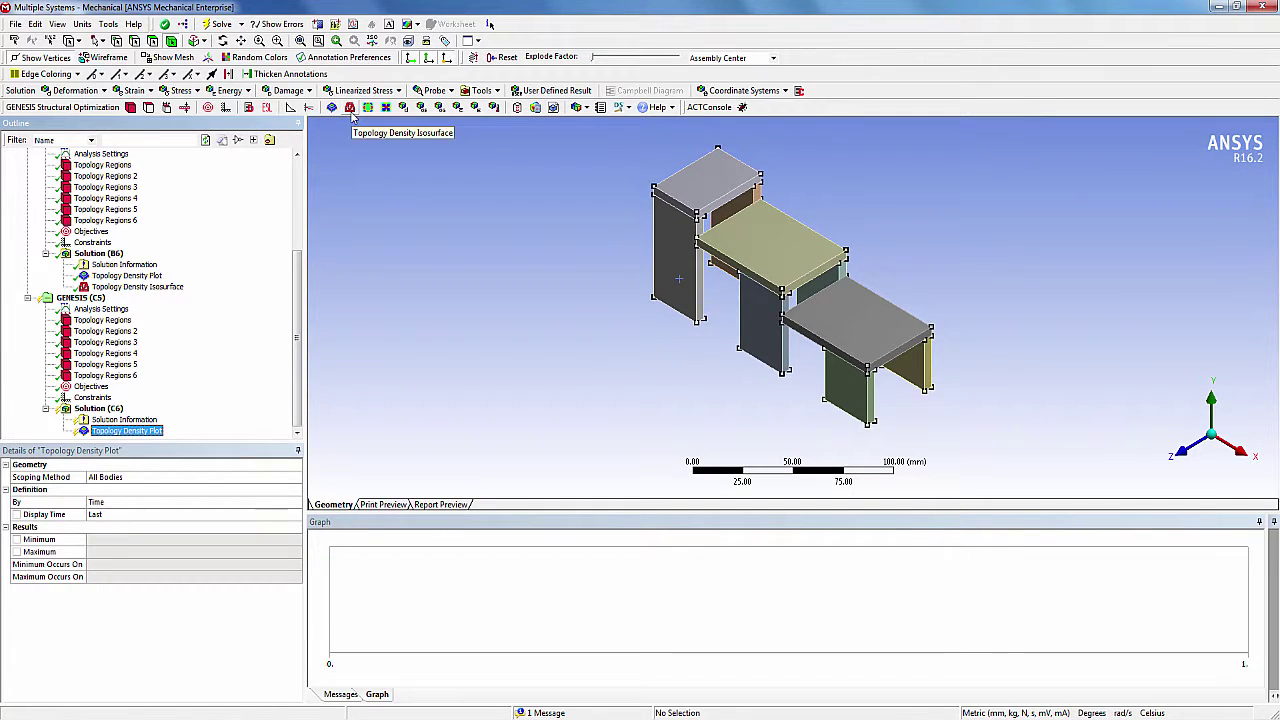
click(350, 109)
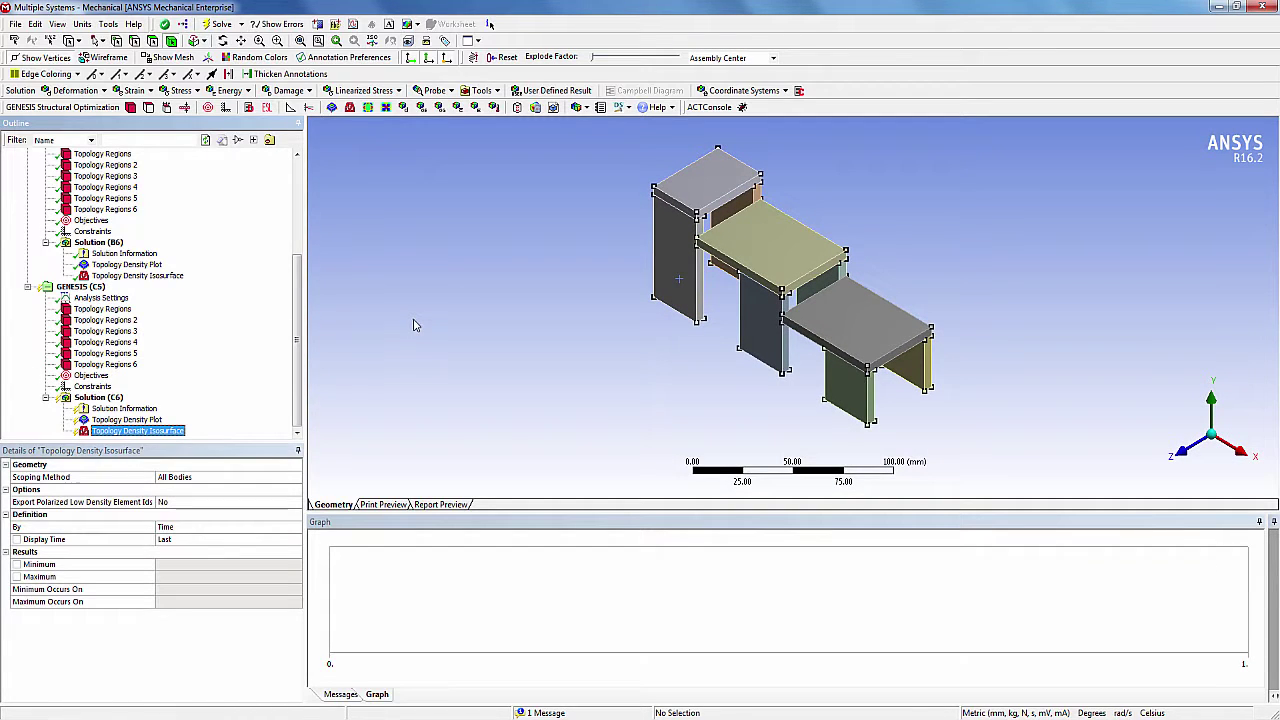
click(84, 295)
right_click(84, 297)
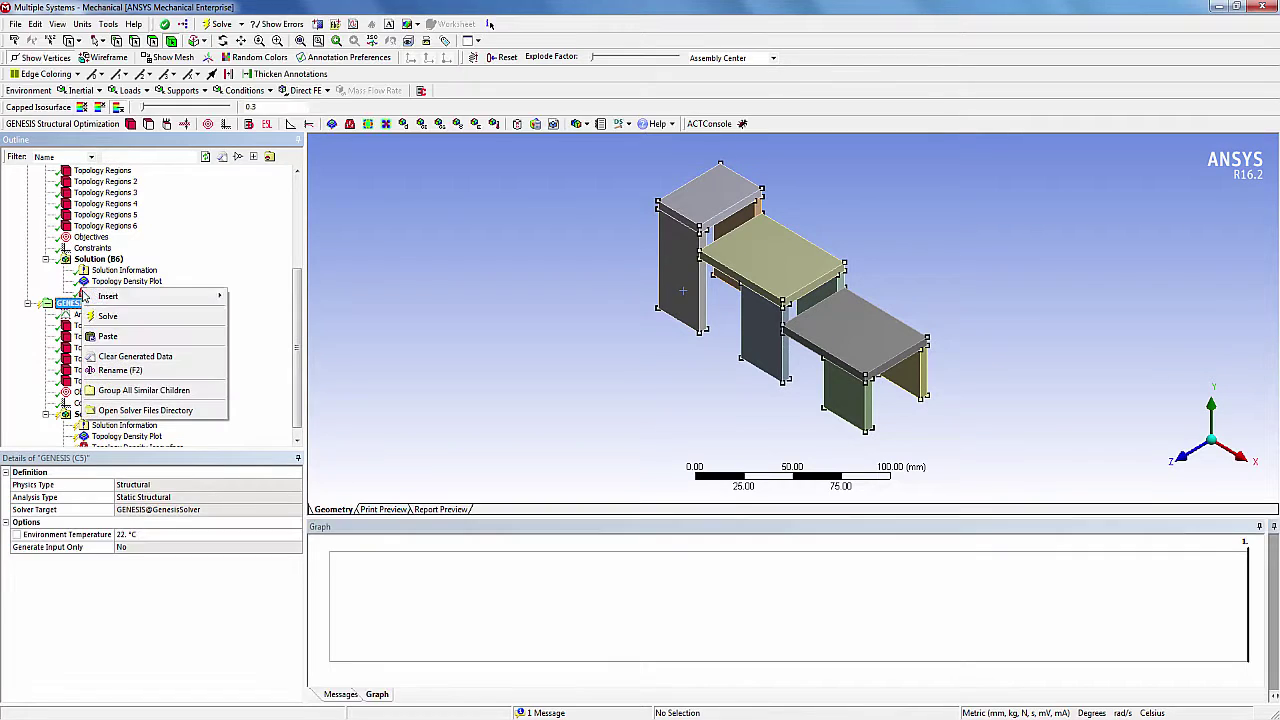
click(160, 320)
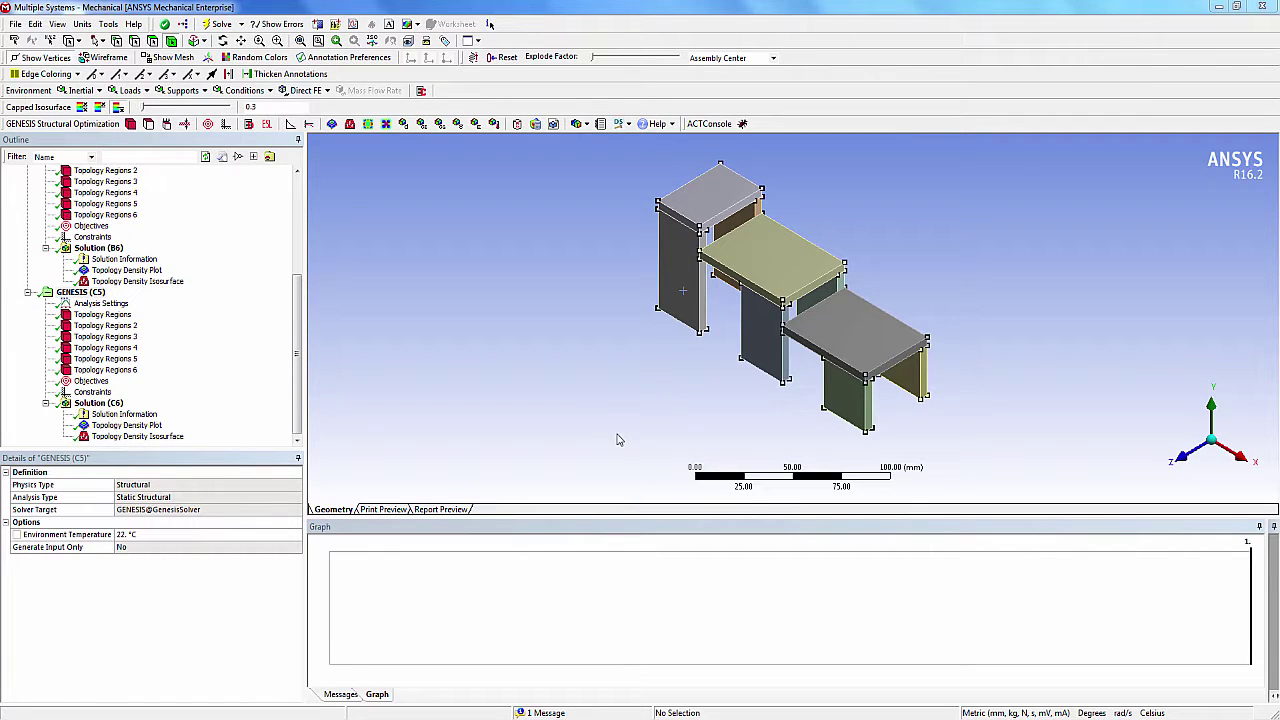
Inspect the Topology Density Isosurface of Solution (C6) in a view along the Z axis.
click(178, 438)
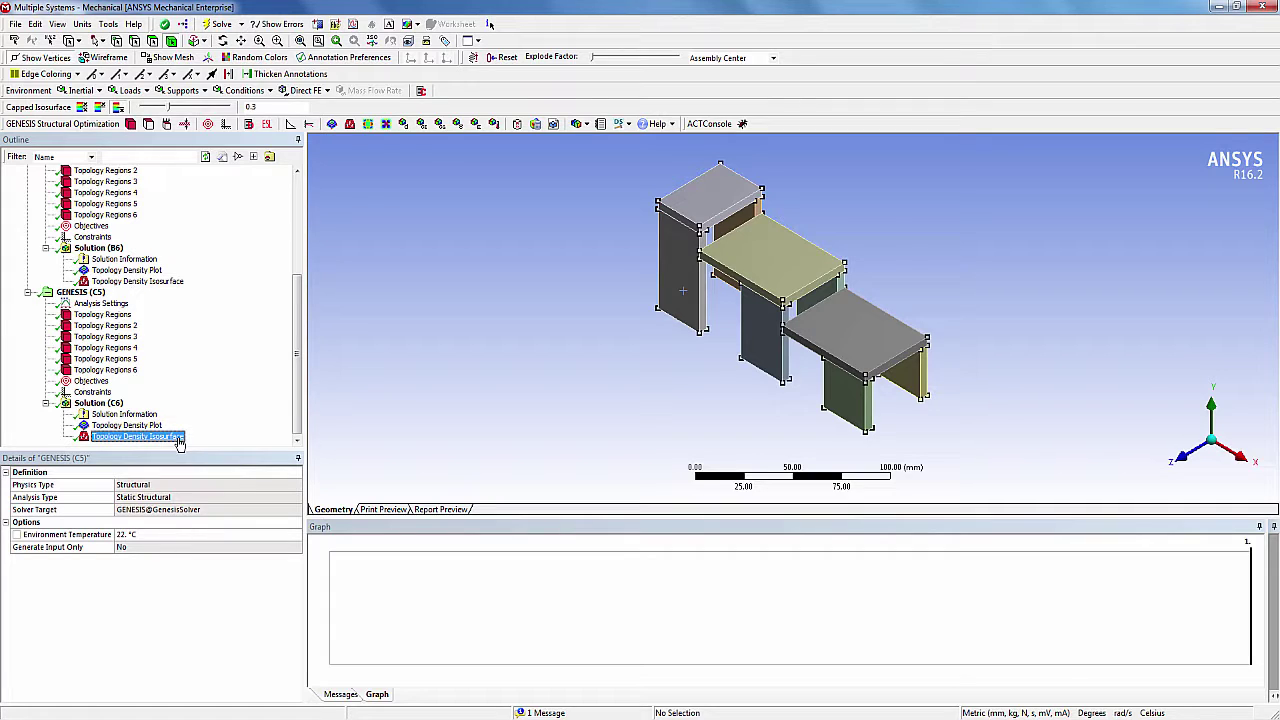
click(1186, 460)
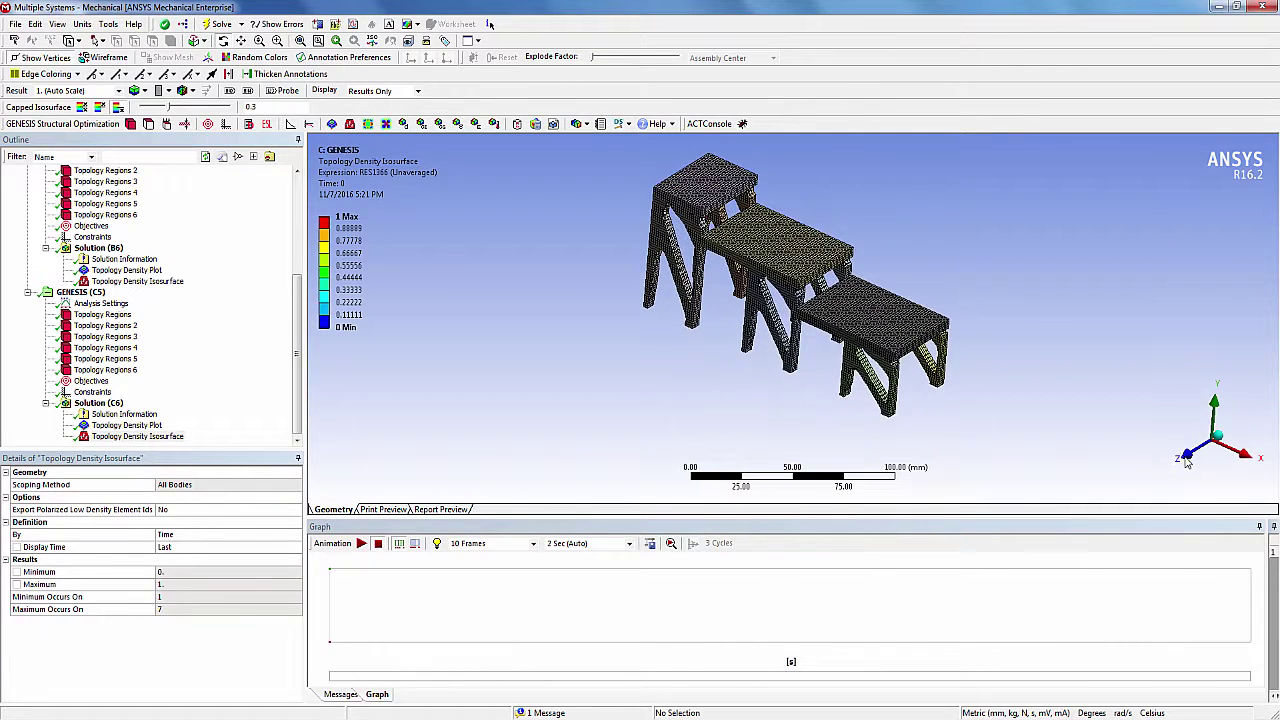